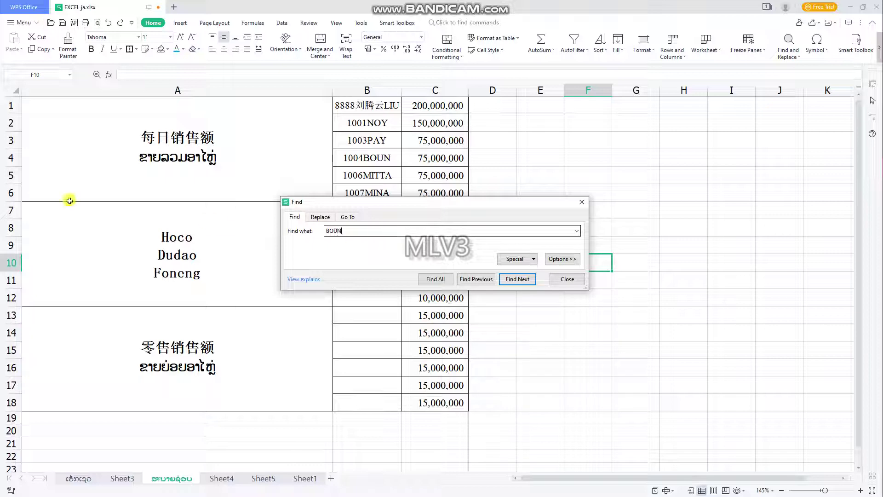
Search the sheet for the staff name entered in the Find dialog and enlarge the matching cell in column B for inspection.
left_click(525, 279)
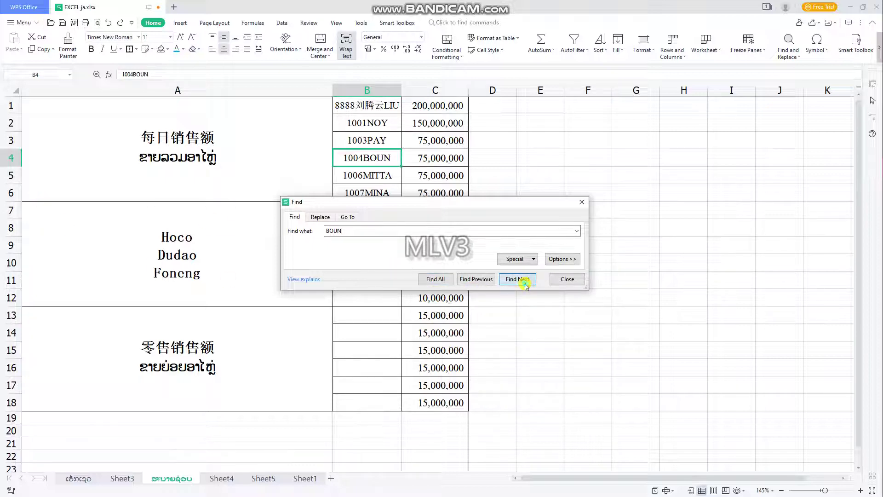
scroll(460, 201, "up", 5)
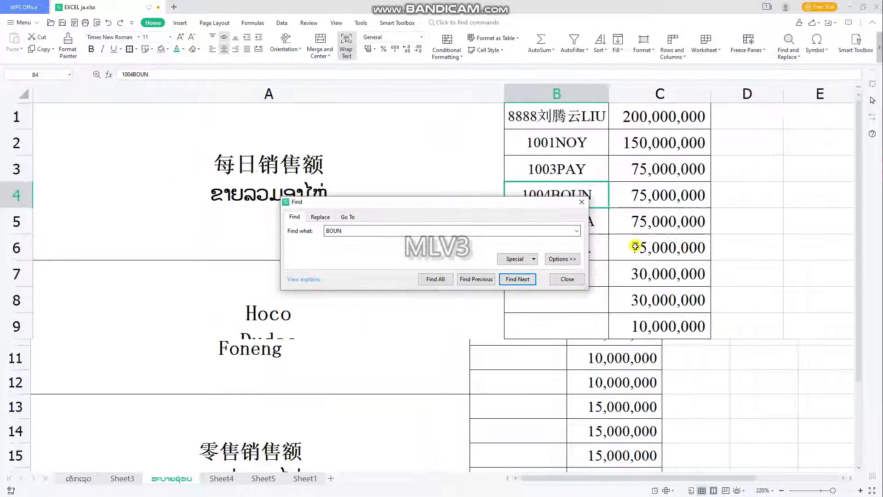
scroll(635, 247, "up", 5)
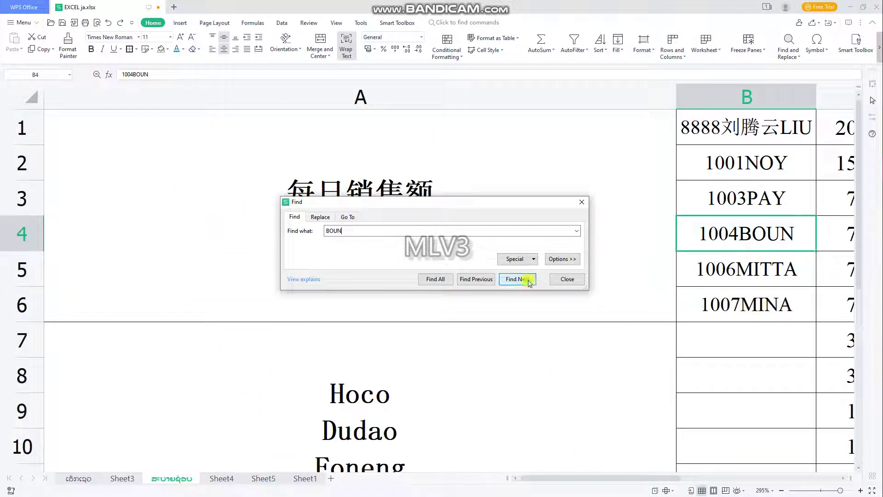
scroll(377, 400, "down", 4)
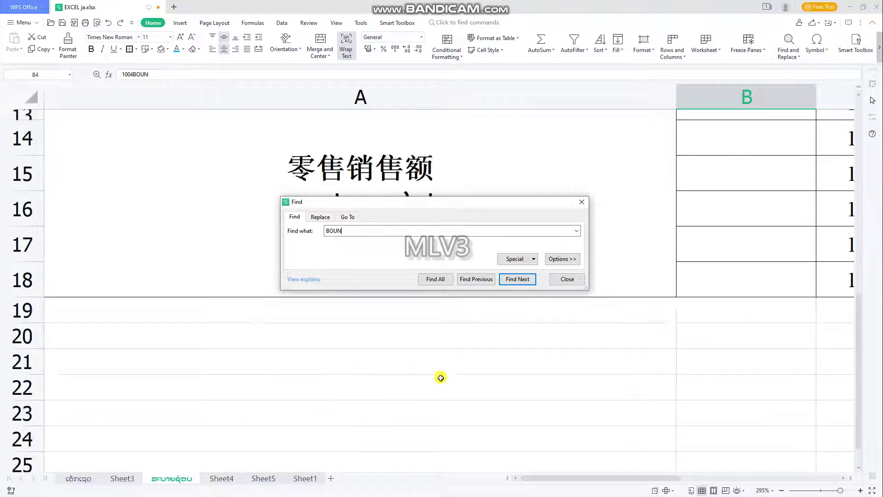
Starting from an empty cell below the table, search the sheet for the staff number at the start of cell B1.
scroll(441, 378, "down", 1)
left_click(402, 356)
left_click(367, 227)
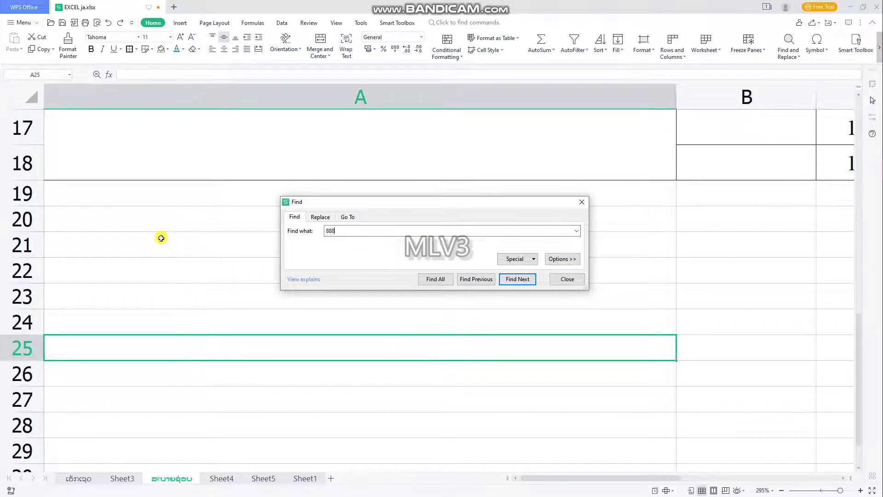
left_click(518, 280)
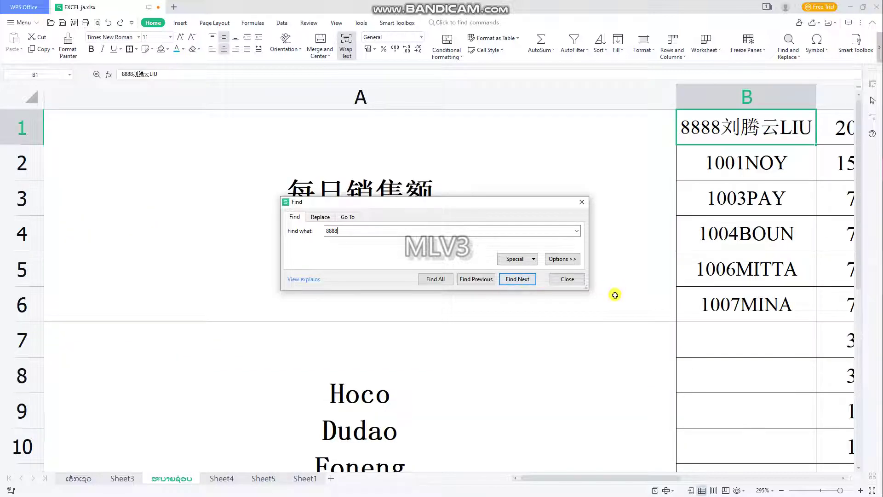
scroll(708, 243, "down", 5)
scroll(708, 243, "down", 4)
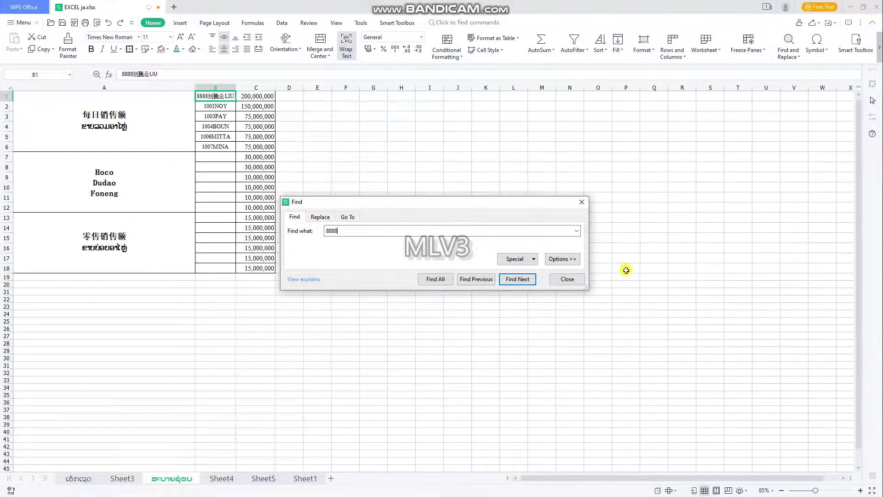
Search the sheet for 75000000 and step repeatedly through its matches in column C.
left_click(846, 403)
left_click(664, 400)
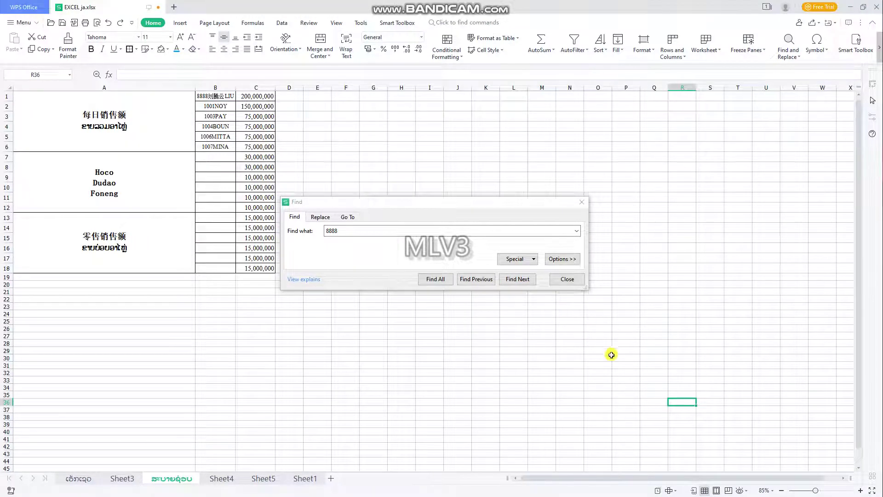
left_click_drag(351, 233, 171, 241)
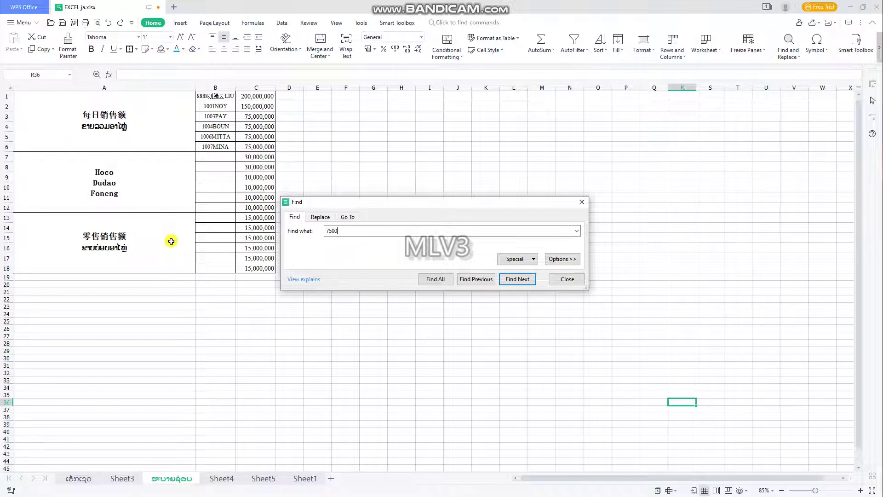
key("Return")
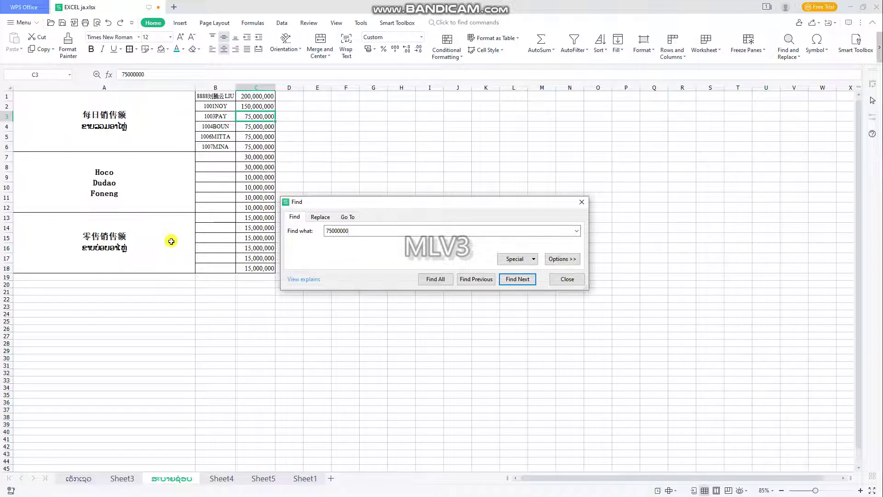
key("Return")
key("Return")
key("Return")
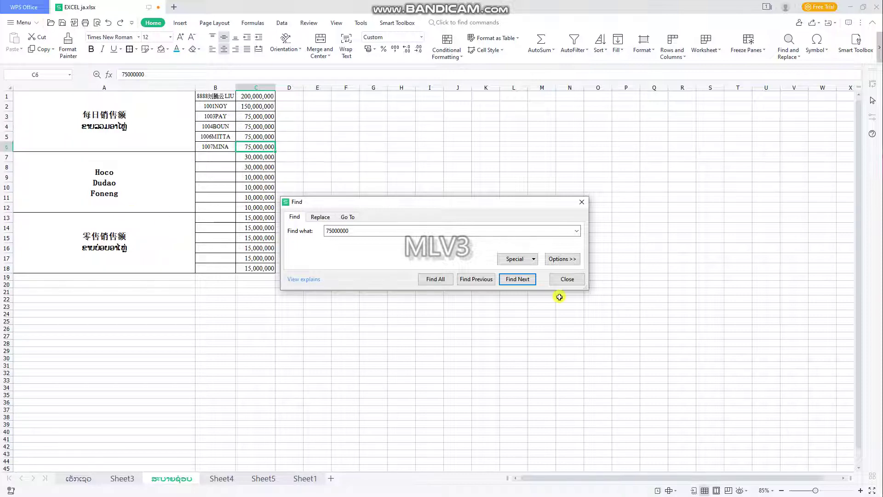
left_click(519, 279)
left_click(519, 280)
left_click(519, 279)
left_click(520, 281)
left_click(520, 280)
left_click(520, 281)
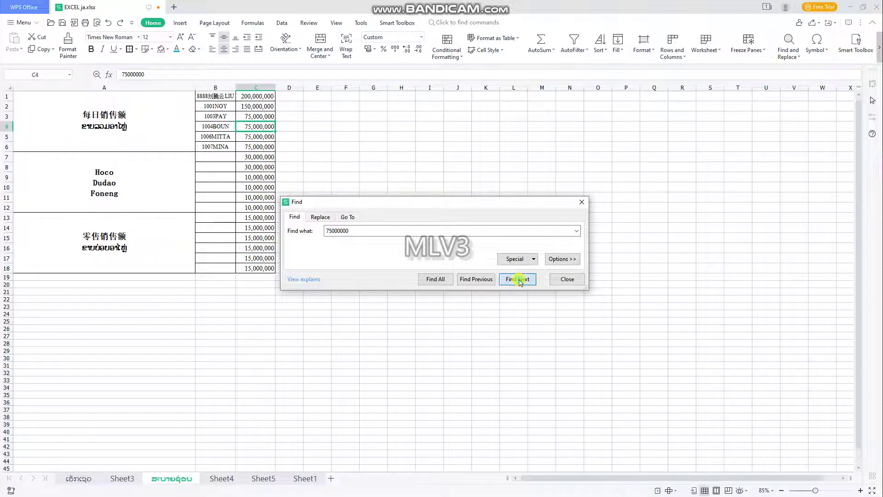
left_click(520, 281)
left_click(520, 281)
left_click(520, 281)
left_click(521, 280)
scroll(414, 120, "up", 7)
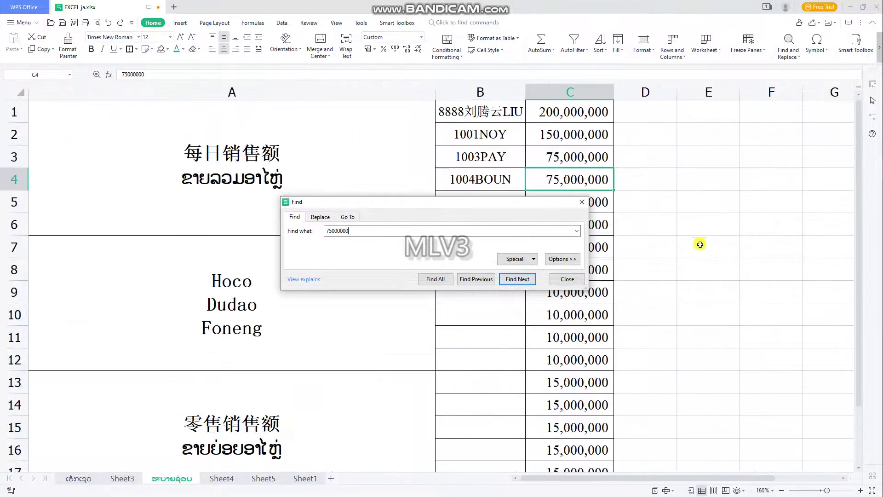
scroll(700, 244, "up", 5)
left_click(526, 281)
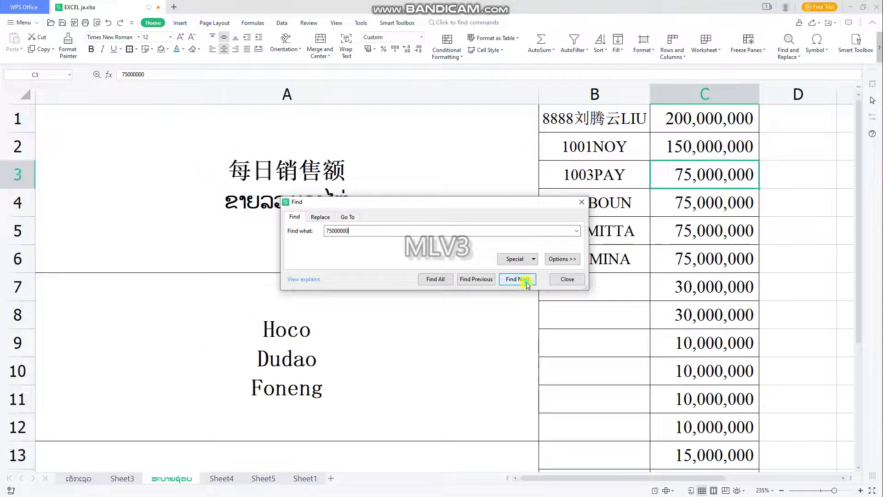
left_click(525, 282)
left_click(526, 281)
Fill the Ctrl+F cell B2 on Sheet3 with blue and select the Ctrl+H cell below it.
left_click(114, 480)
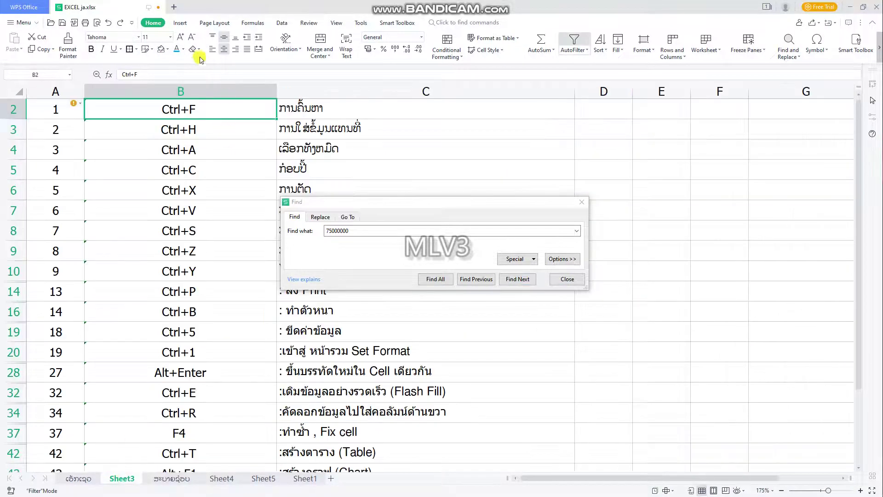
left_click(167, 49)
left_click(210, 141)
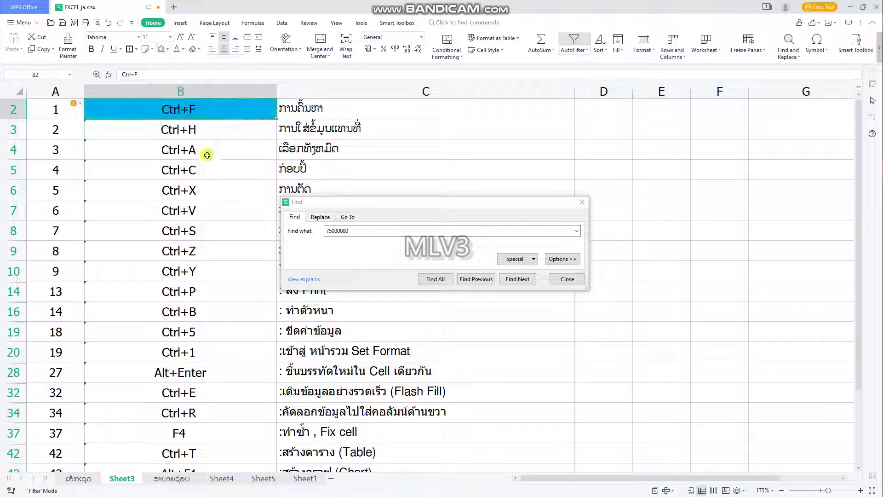
left_click(188, 131)
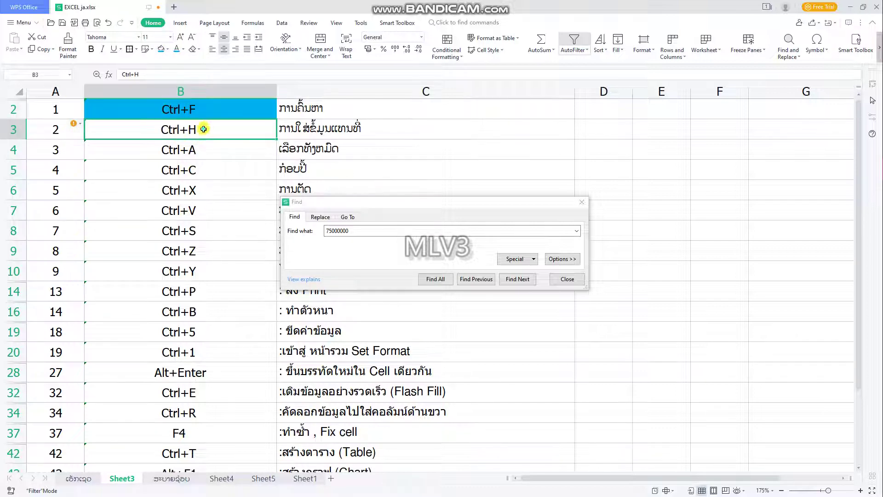
Copy the full text of cell B1 on the sales sheet and close the Find dialog.
left_click(168, 480)
left_click(642, 421)
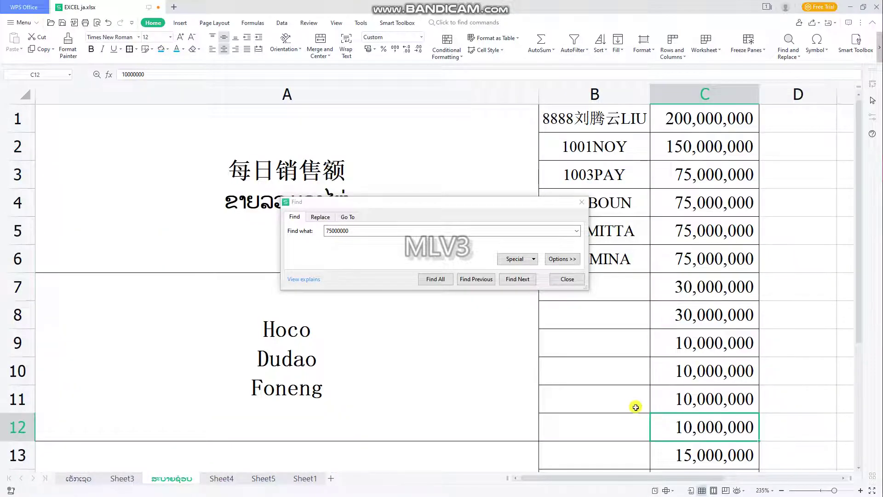
scroll(634, 405, "down", 5)
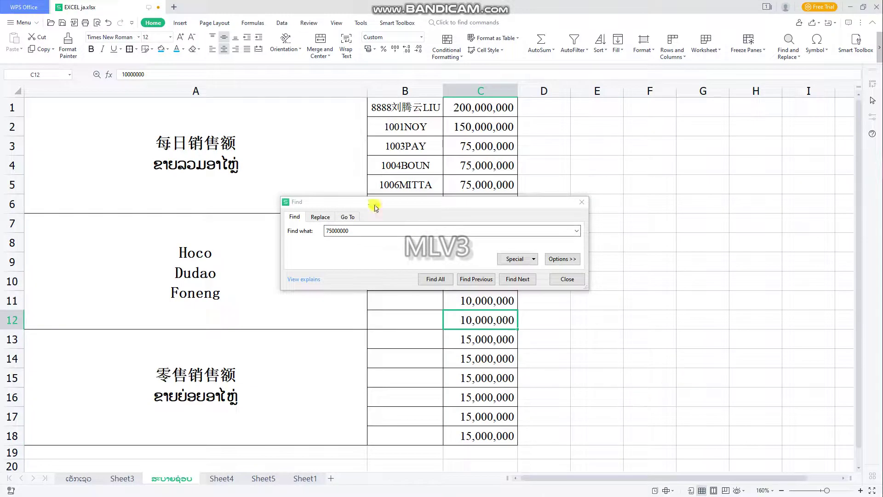
left_click(431, 112)
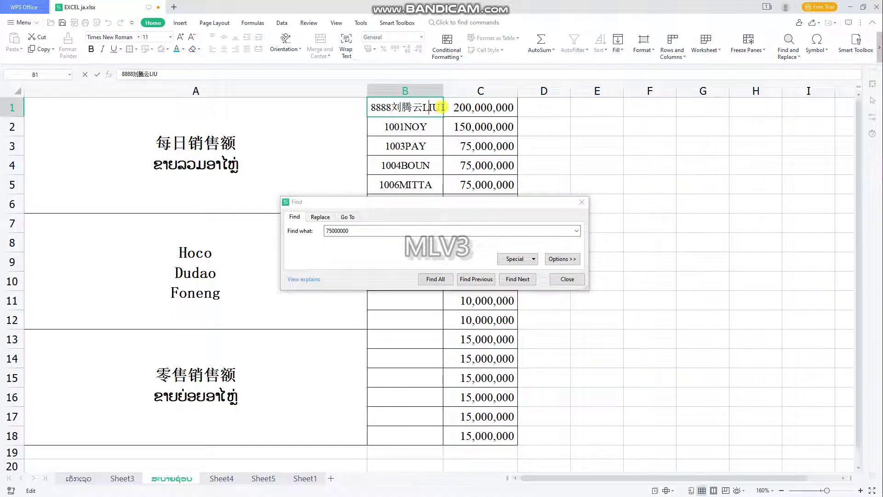
double_click(433, 110)
right_click(435, 111)
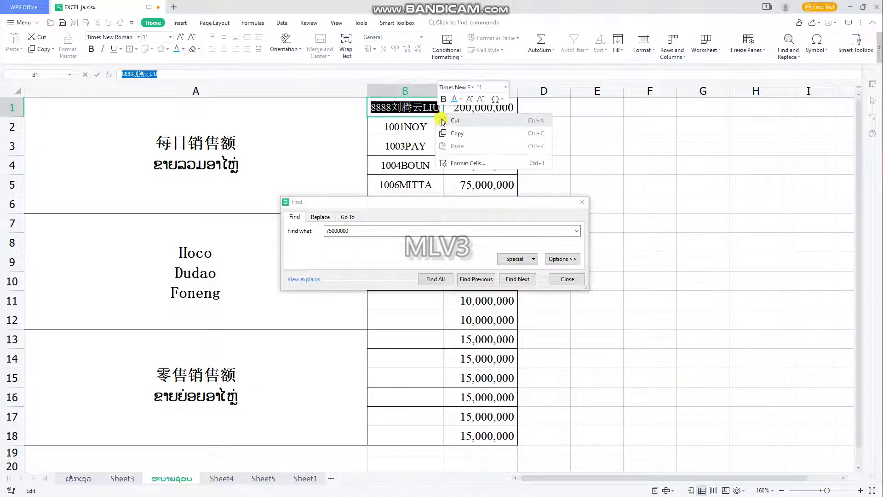
left_click(443, 133)
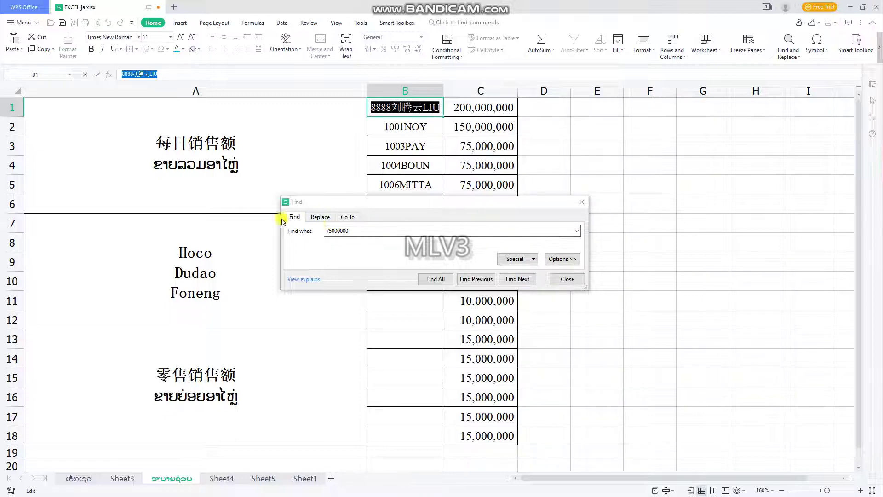
left_click(565, 279)
Enter the label CTRL+H in cell E6.
left_click(605, 206)
type("C")
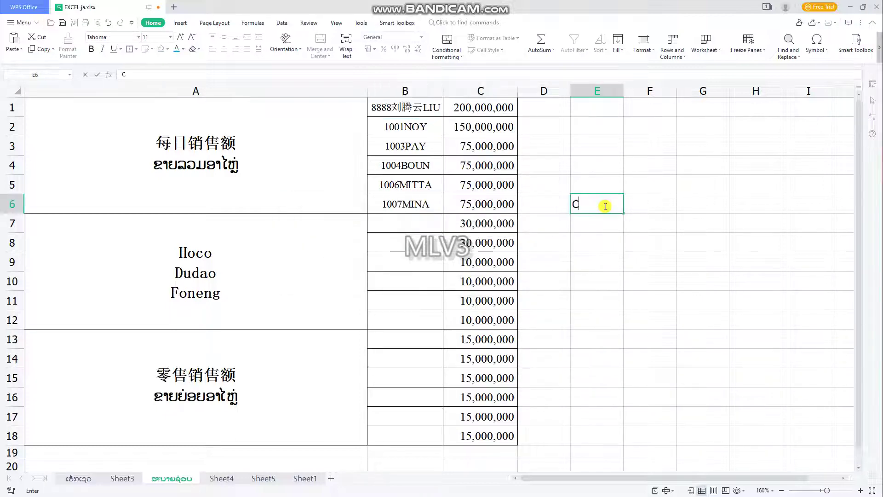
type("TRL+H")
key("Return")
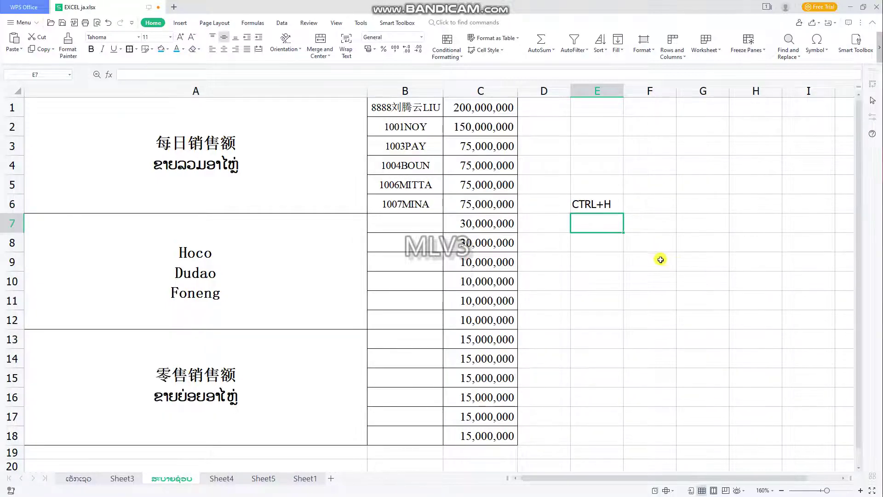
Set up a Replace with the copied text of cell B1 as the search text and a new name as the replacement.
key("ctrl+h")
left_click(347, 231)
left_click_drag(347, 231, 274, 231)
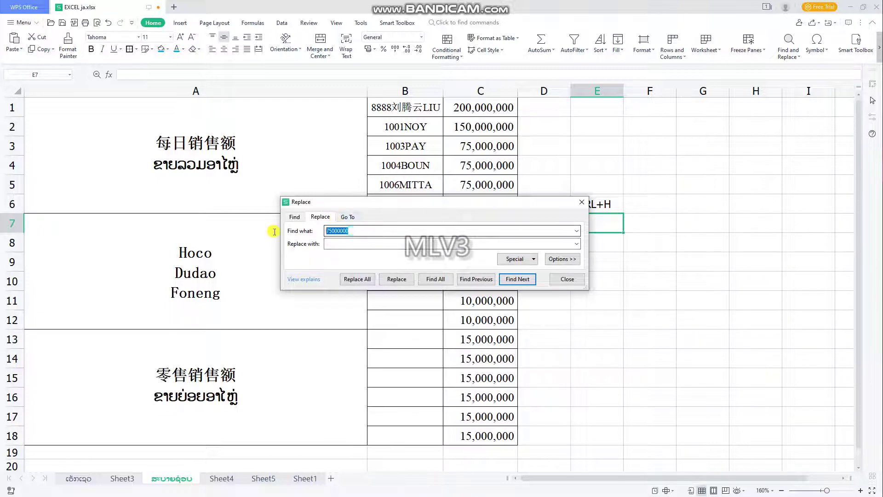
double_click(389, 107)
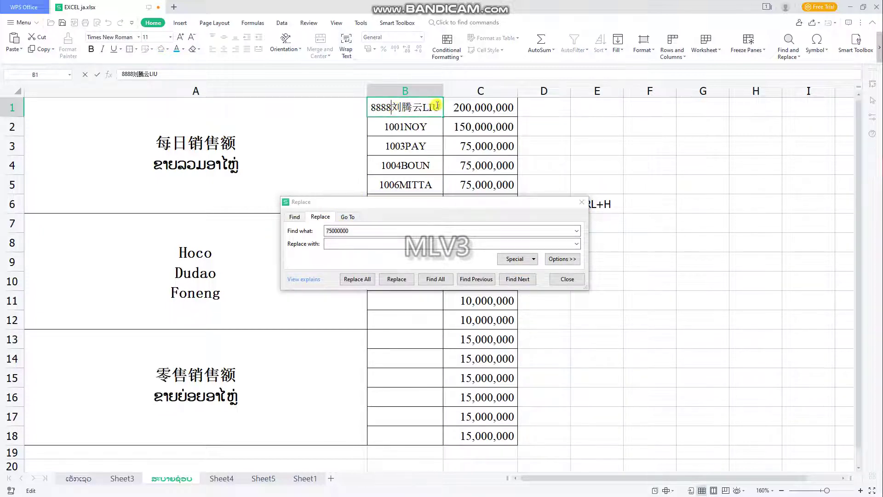
left_click_drag(437, 108, 288, 110)
key("ctrl+c")
left_click_drag(344, 231, 256, 230)
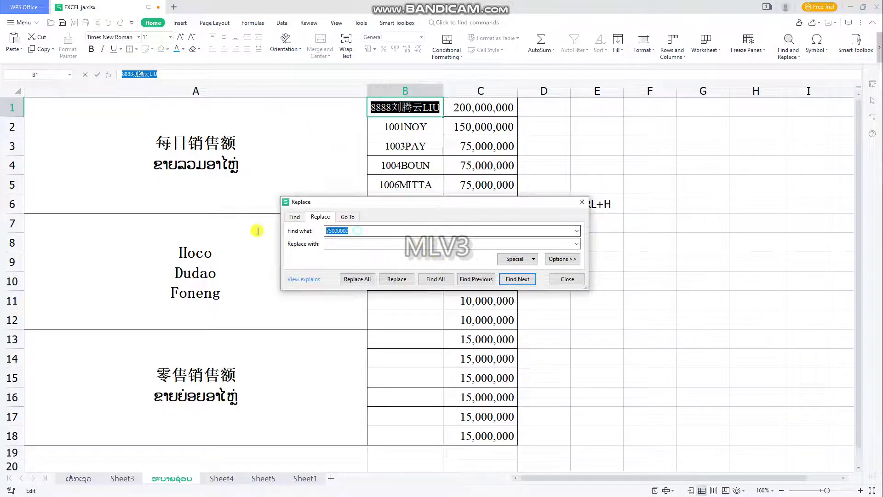
key("ctrl+v")
left_click(354, 244)
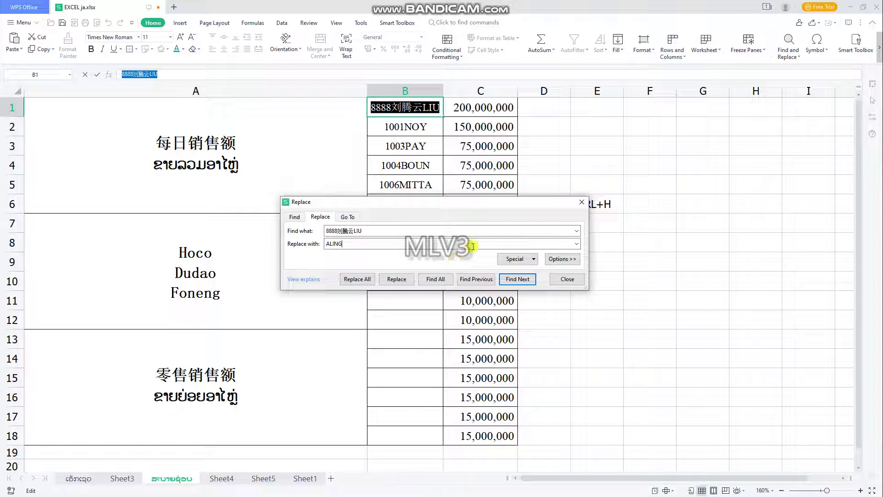
Replace all occurrences of the B1 entry with the new name and fill cell B1 with blue.
left_click(344, 279)
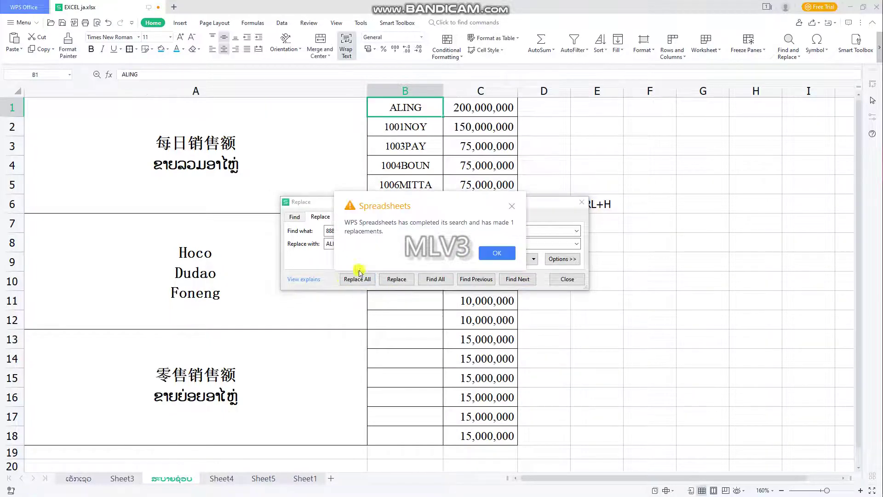
left_click(506, 253)
scroll(530, 170, "up", 3)
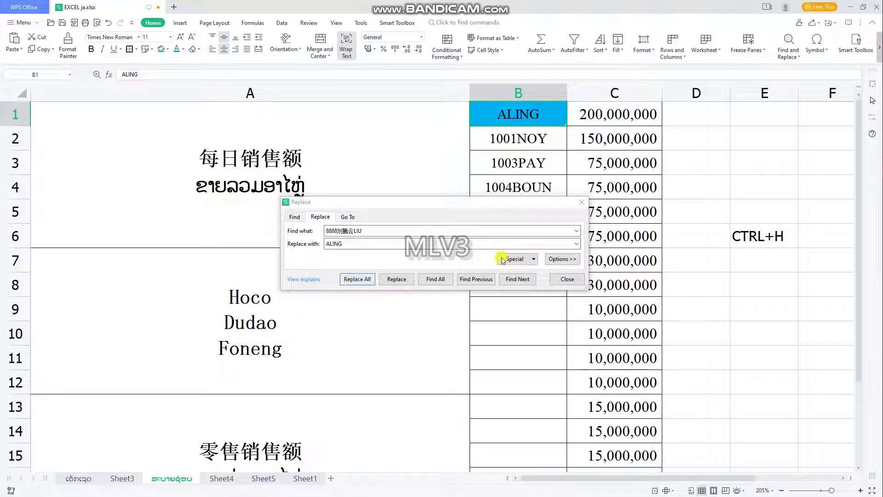
Undo the blue fill and the name replacement in cell B1.
left_click(110, 24)
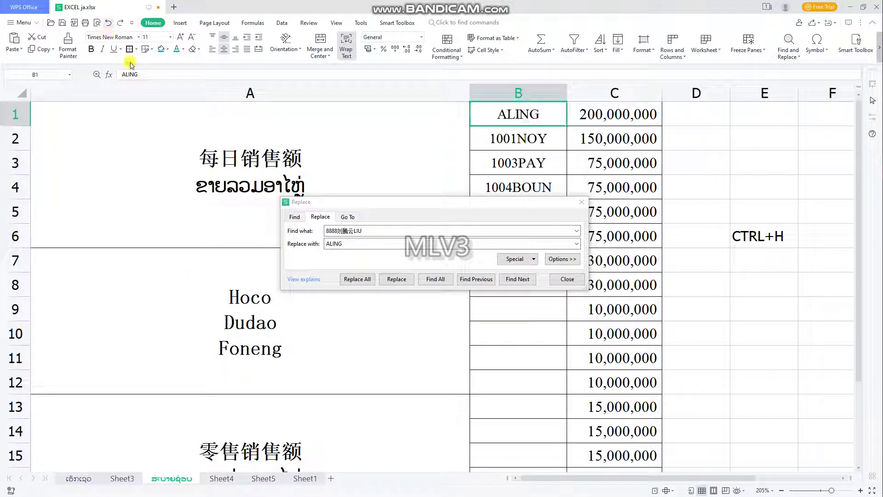
left_click(108, 23)
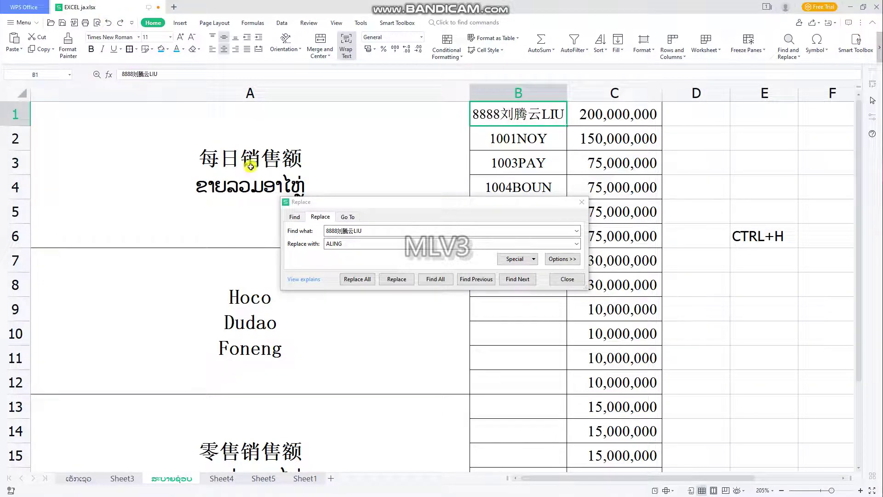
Capture the sheet area around the Replace dialog, with red arrows pointing to cell B1 and to the search text.
key("F1")
mouse_move(252, 104)
left_mouse_down()
mouse_move(581, 282)
mouse_move(705, 309)
left_mouse_up()
left_click(521, 327)
left_click_drag(437, 179, 469, 131)
mouse_move(439, 154)
left_mouse_down()
mouse_move(392, 211)
mouse_move(353, 224)
left_mouse_up()
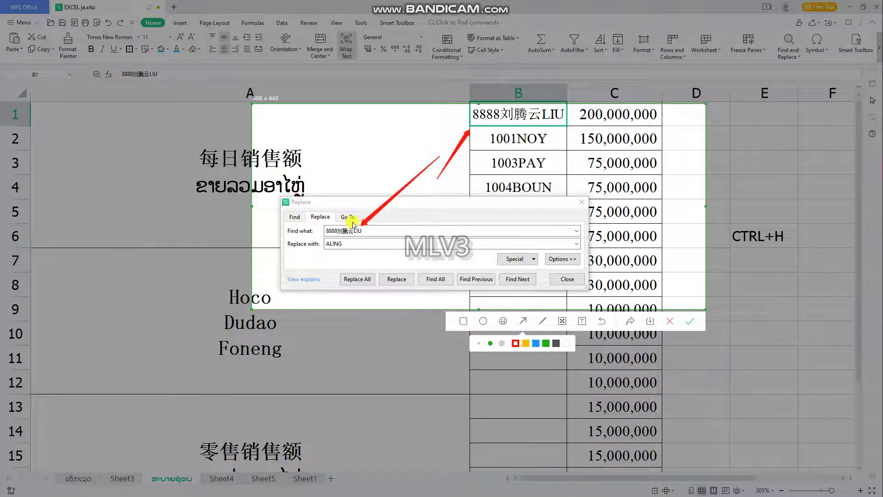
key("Return")
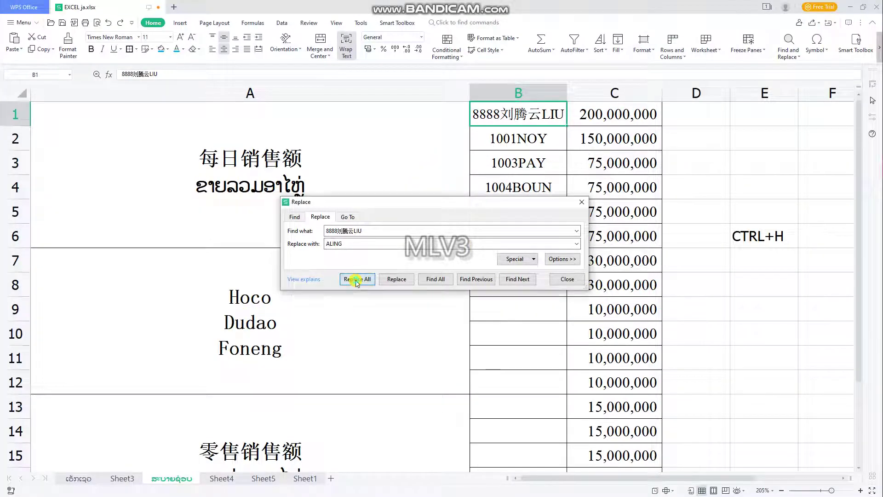
Run Replace All again to change the B1 entry to the new name and dismiss the completion message.
left_click(356, 279)
left_click(501, 252)
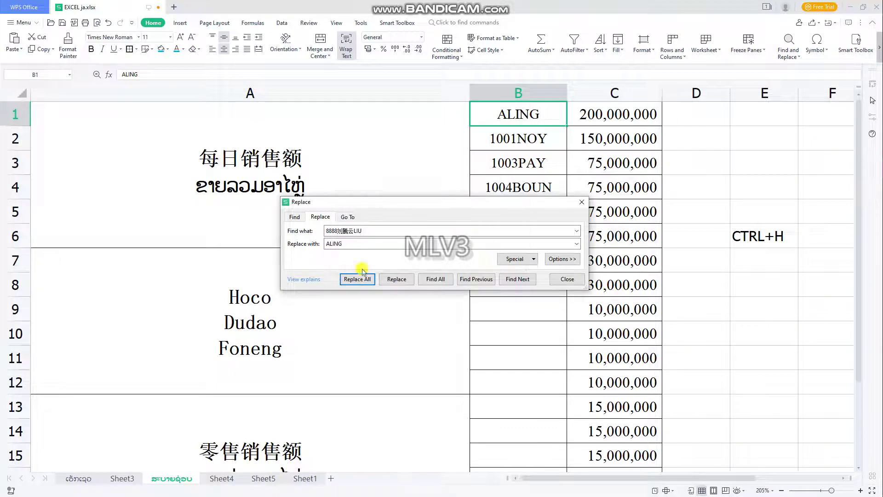
Close the Replace dialog and return to the sheet.
left_click_drag(337, 246, 309, 244)
left_click_drag(369, 232, 301, 223)
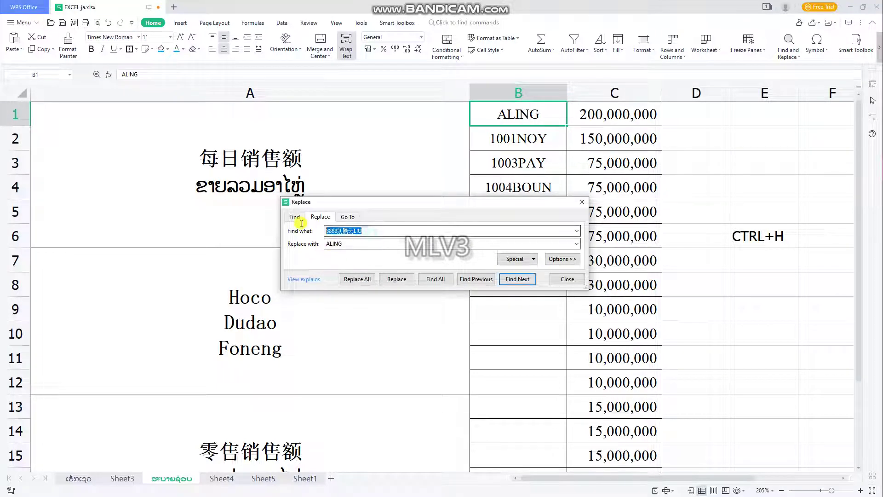
left_click(566, 279)
left_click_drag(681, 294, 693, 300)
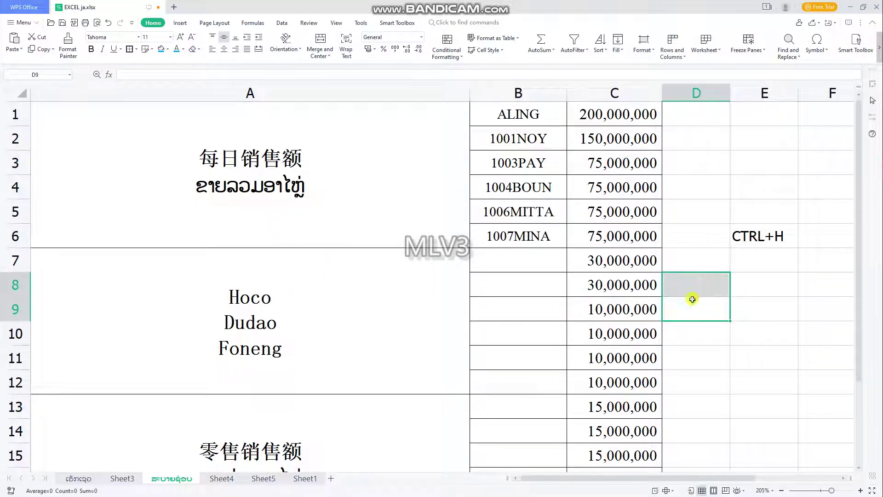
Fill the Ctrl+H cell in the shortcut list on Sheet3 with blue.
left_click(762, 273)
left_click(122, 479)
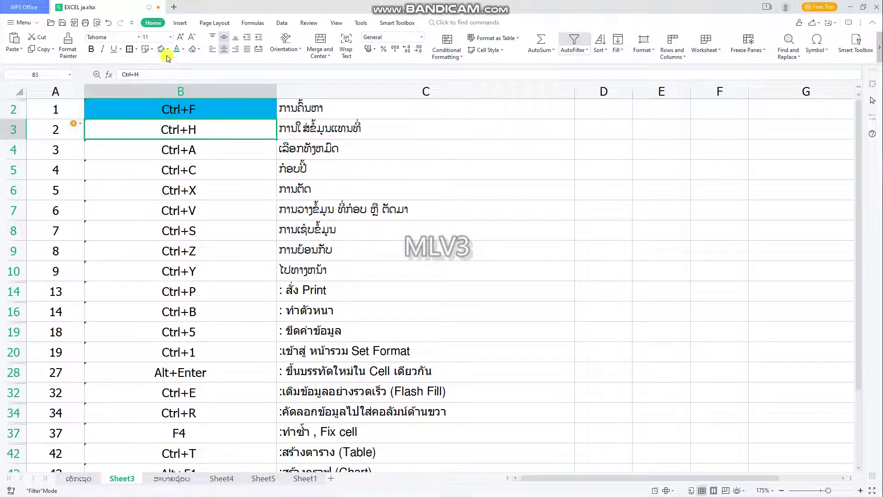
left_click(205, 157, "ctrl")
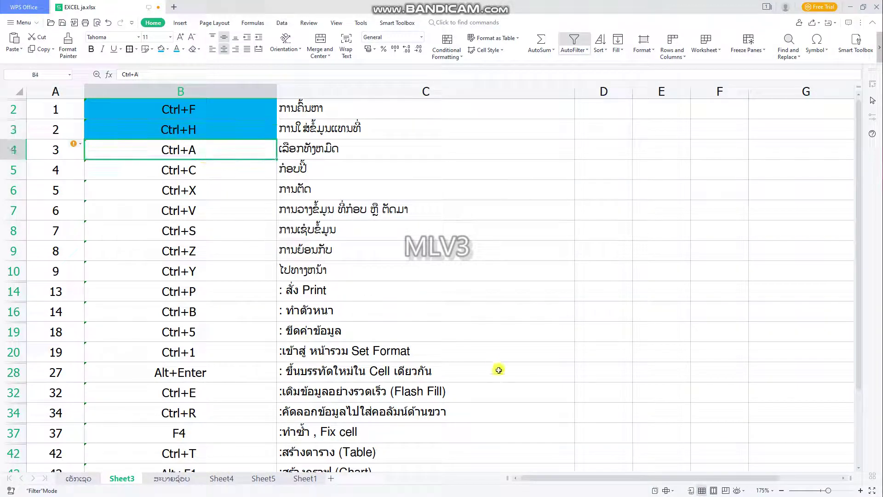
Return to the sales sheet and change the shortcut label in cell E6 to CTRL+A.
left_click(157, 477)
left_click(674, 360)
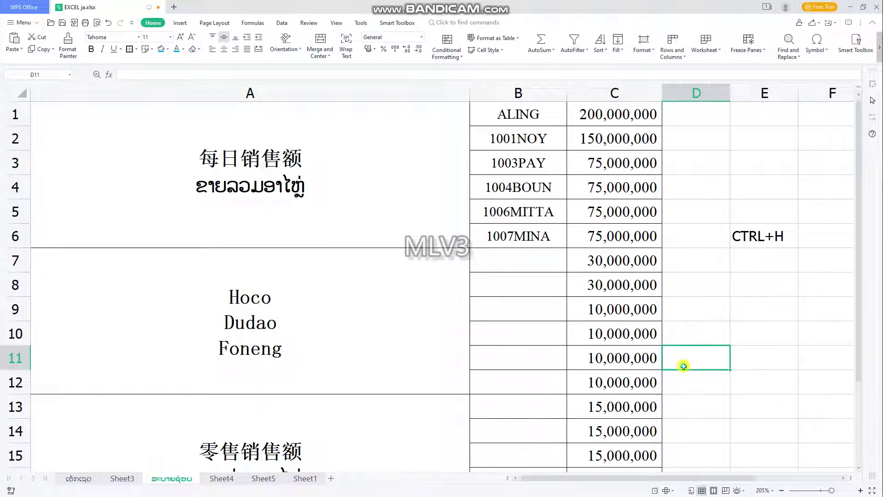
scroll(681, 361, "down", 3)
double_click(552, 193)
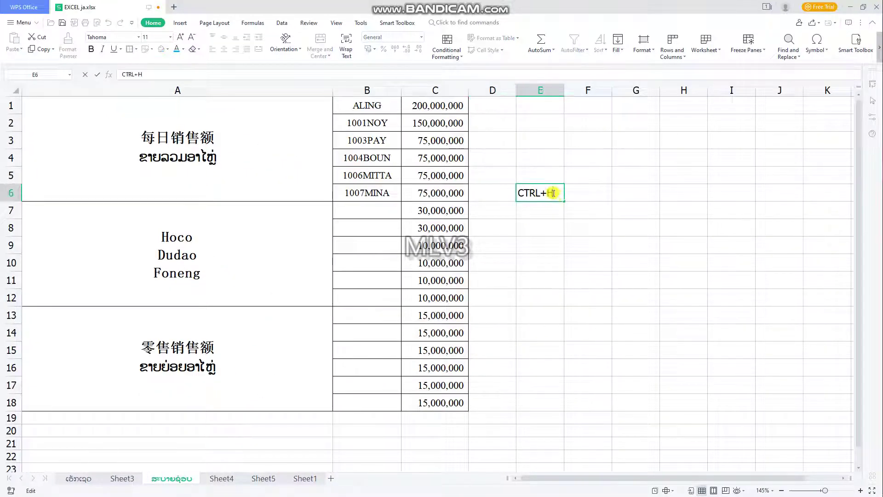
key("Return")
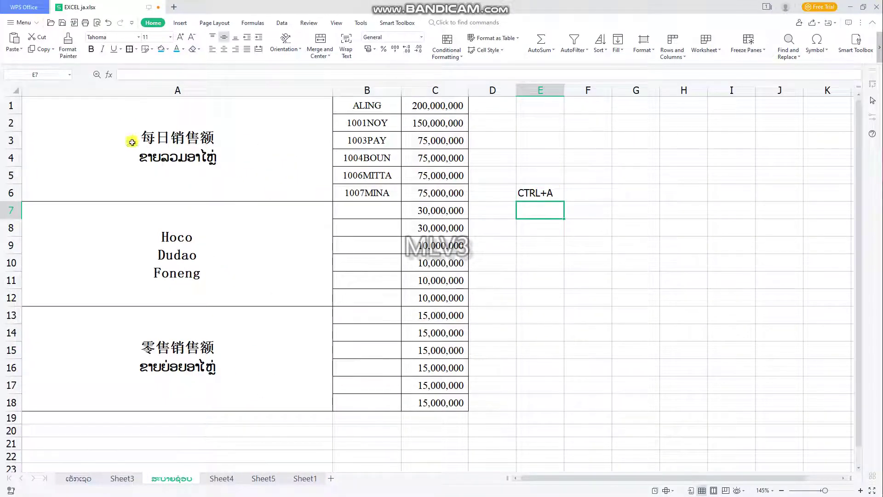
Select the whole data table from cell C1, then select the entire sheet from empty cell H18.
left_click(451, 108)
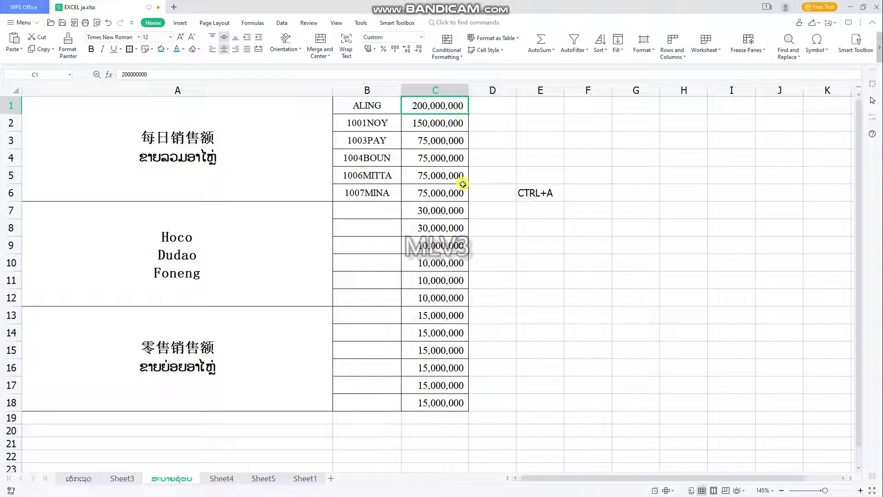
key("ctrl+a")
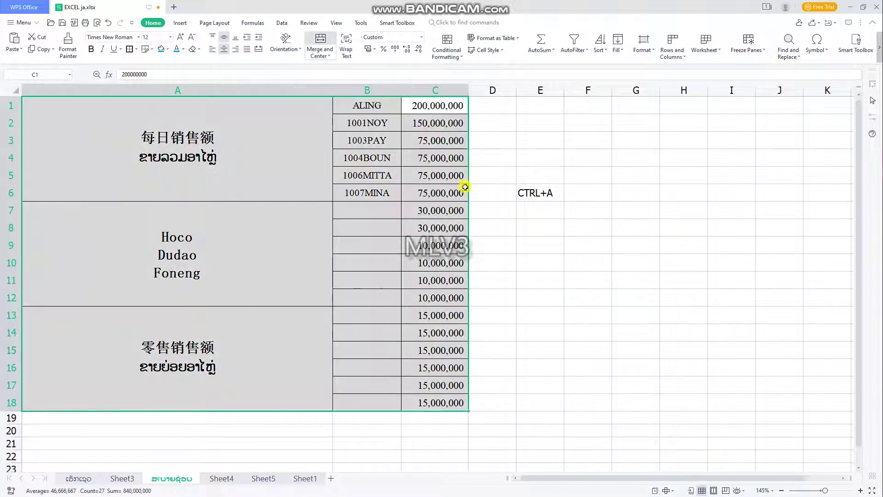
left_click(569, 269)
left_click(675, 403)
key("ctrl+a")
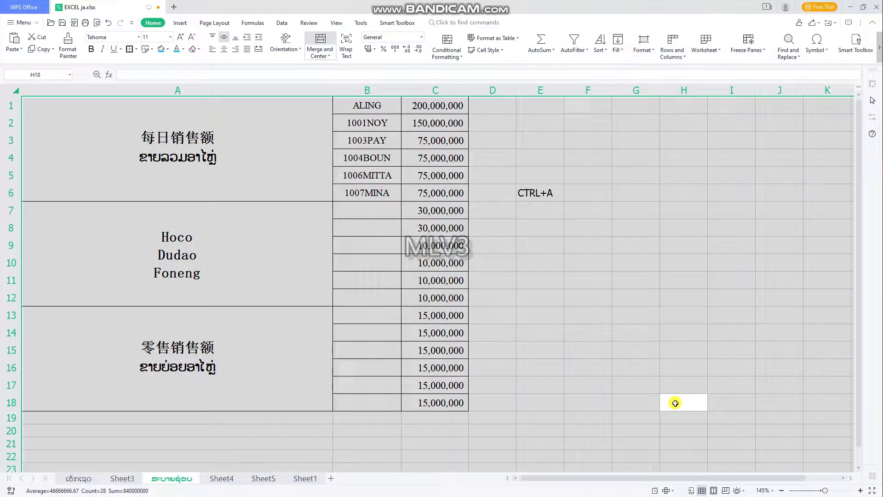
Select the whole table from cell C18, extend the selection to the entire sheet, then deselect it.
left_click(433, 401)
key("ctrl+a")
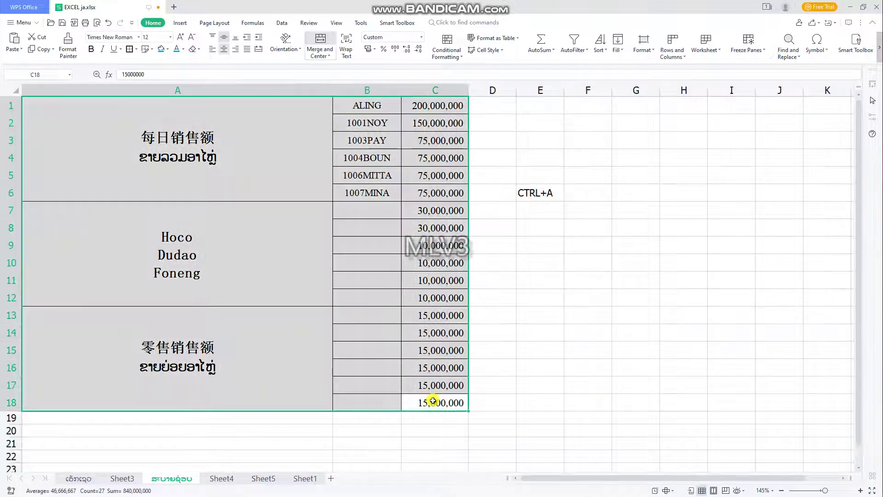
key("ctrl+a")
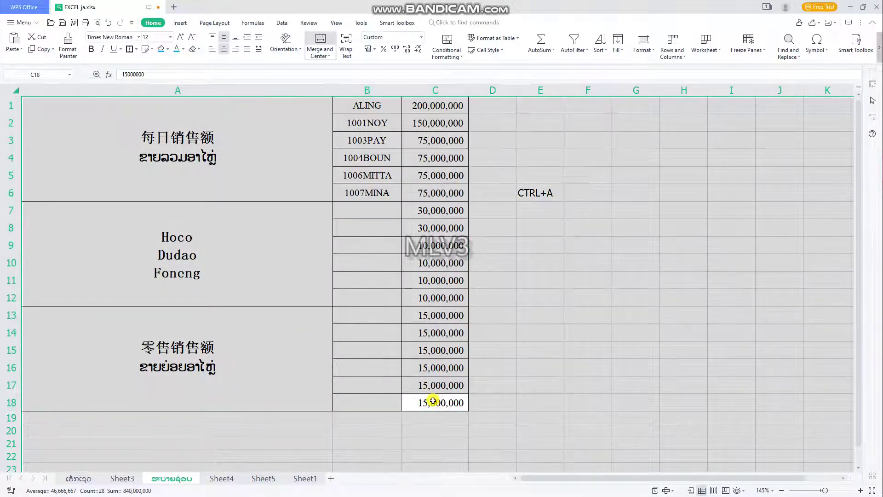
left_click(608, 207)
Fill the Ctrl+A cell in the Sheet3 shortcut list with blue and select the Ctrl+C cell.
left_click(128, 480)
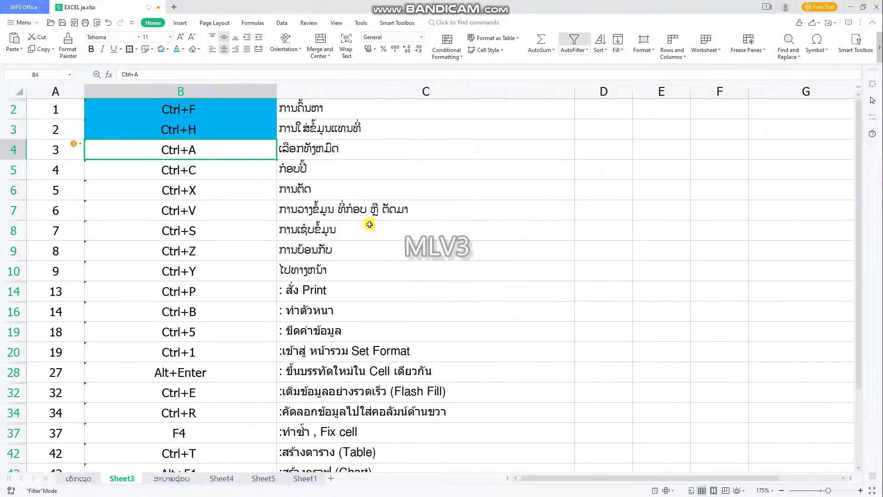
left_click(220, 137)
left_click(183, 151)
left_click(161, 49)
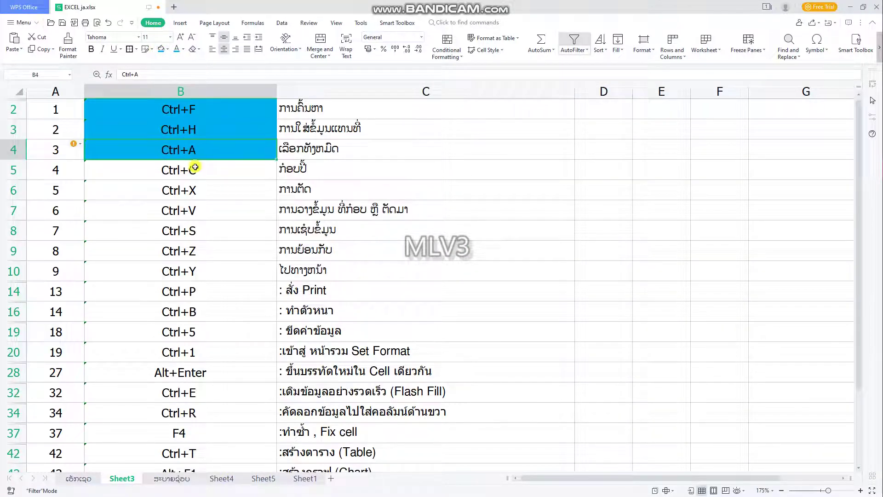
left_click(195, 167)
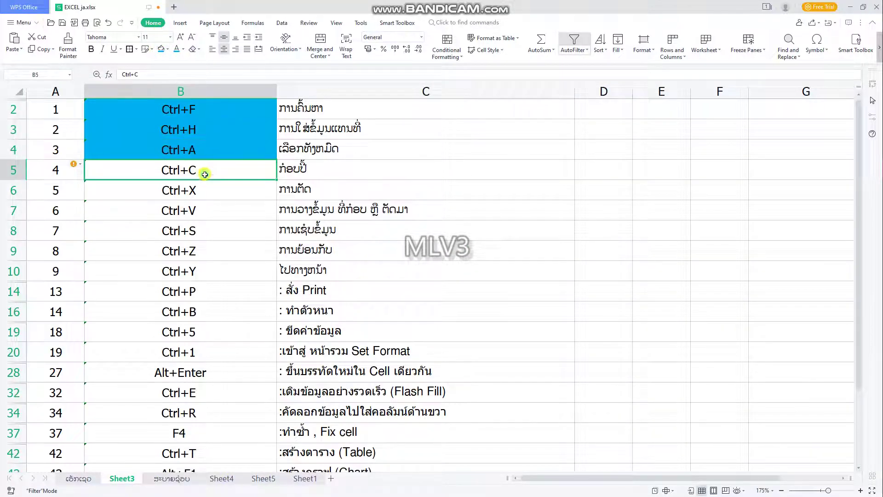
Return to the sales sheet and change the shortcut label in cell E6 to CTRL+C.
left_click(174, 479)
left_click(580, 346)
double_click(563, 193)
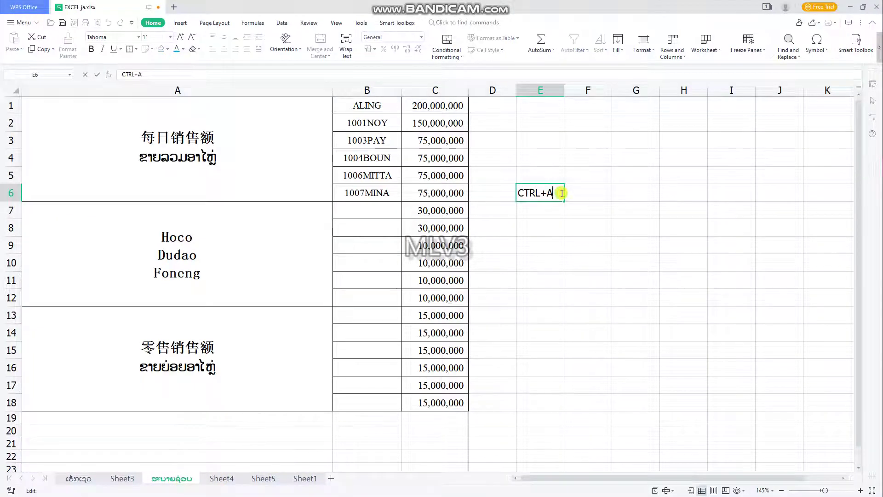
type("C")
key("Return")
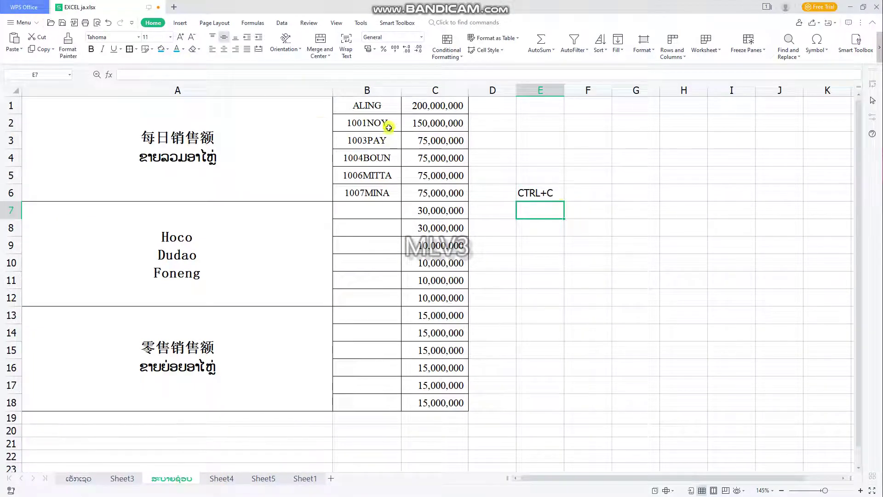
Copy the staff entry in cell B1 and paste it into cell B7.
left_click(391, 107)
key("ctrl+c")
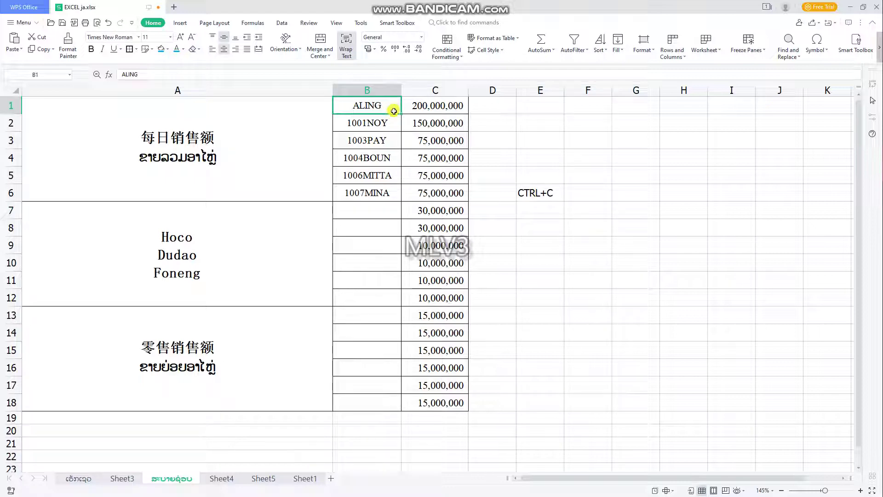
left_click(388, 216)
key("ctrl+v")
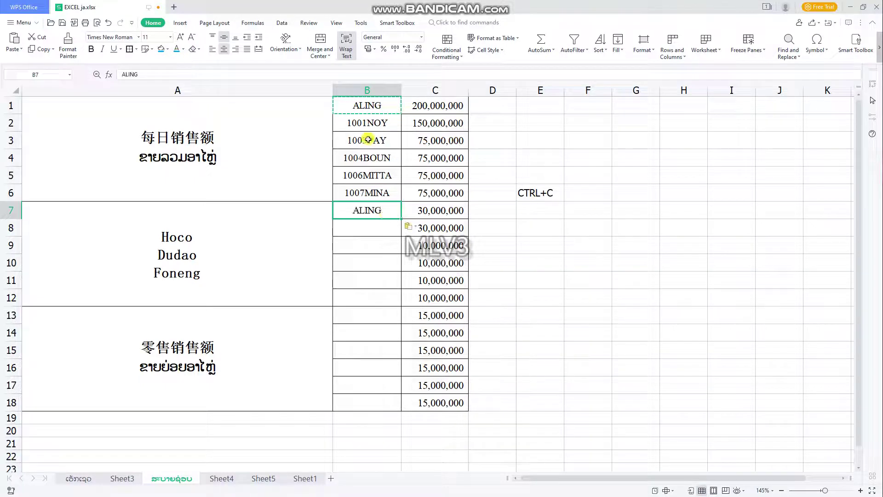
Copy only the text inside cell B1 and paste it into cell B13 in edit mode.
left_click(375, 105)
double_click(375, 106)
left_click_drag(381, 106, 328, 102)
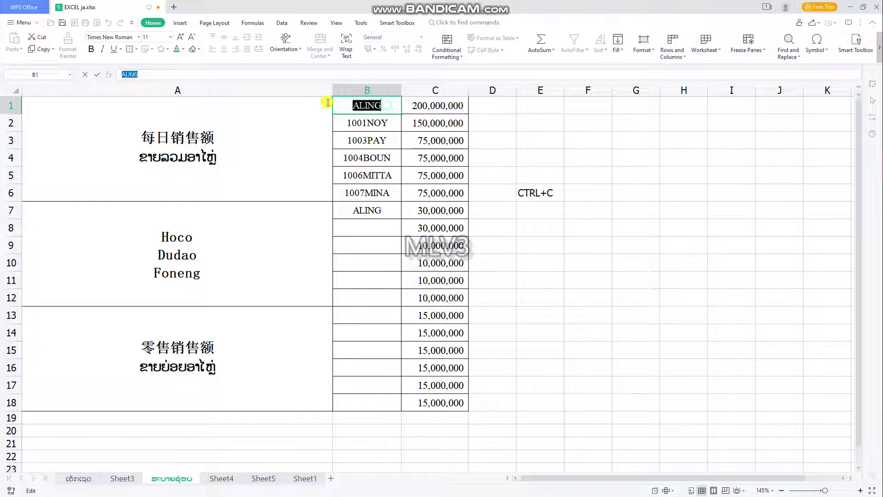
double_click(370, 319)
key("ctrl+v")
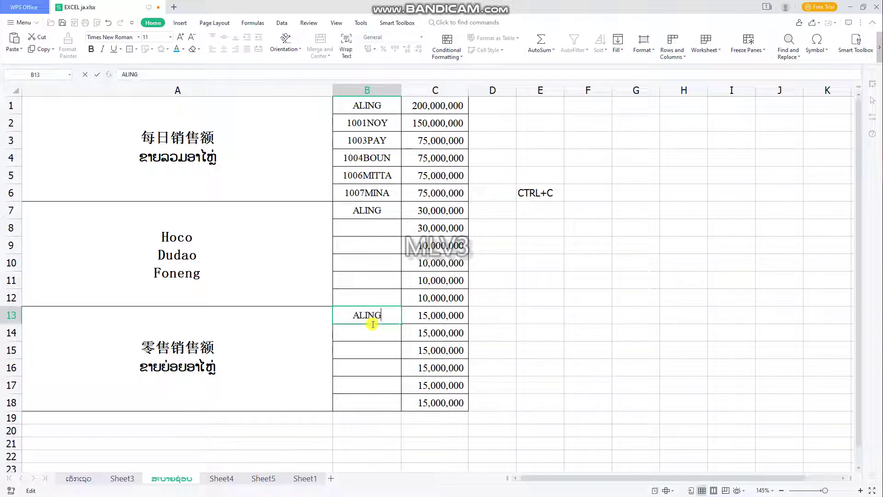
key("Return")
Copy the staff entries in B1:B6 and paste them into the range starting at B7.
left_click(357, 213)
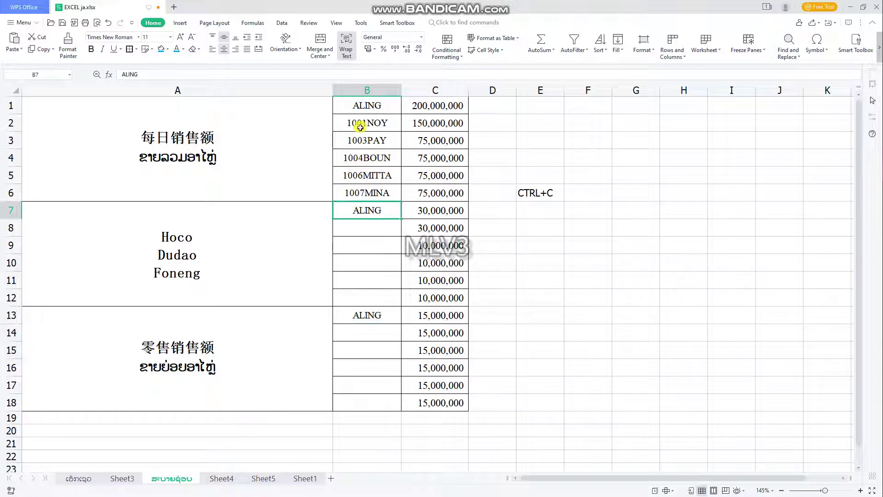
left_click_drag(361, 105, 379, 194)
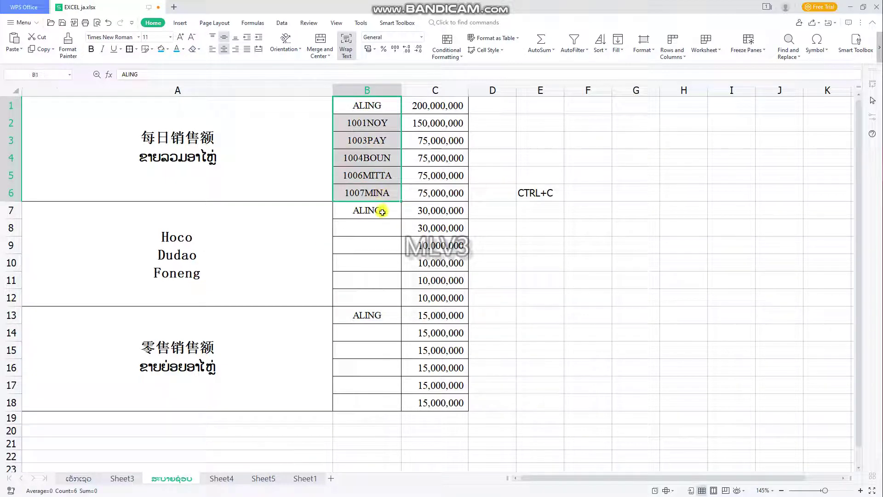
left_click(386, 213)
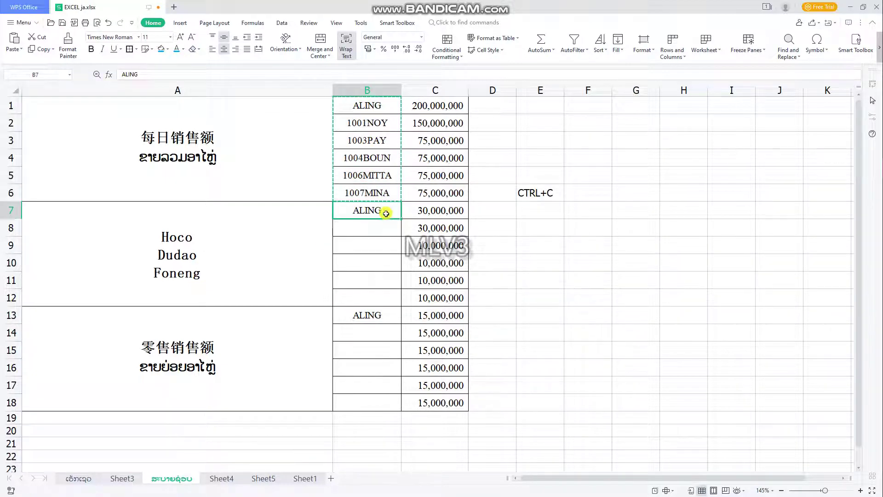
right_click(386, 214)
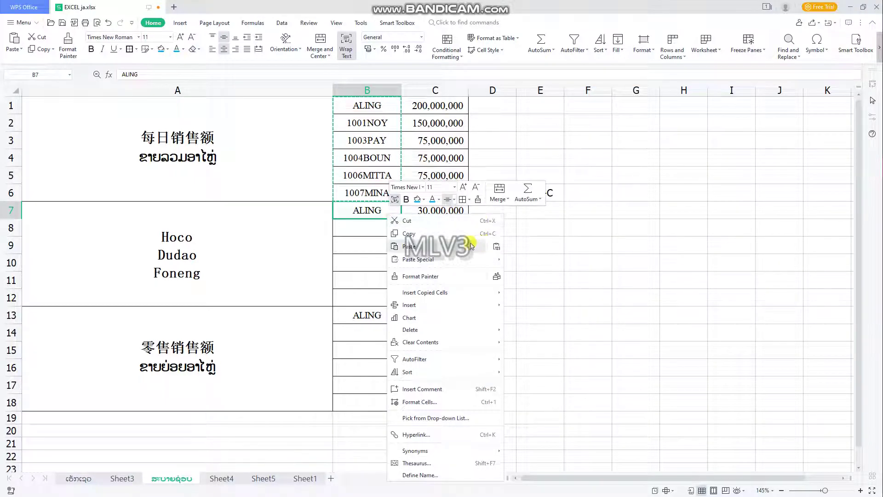
left_click(456, 246)
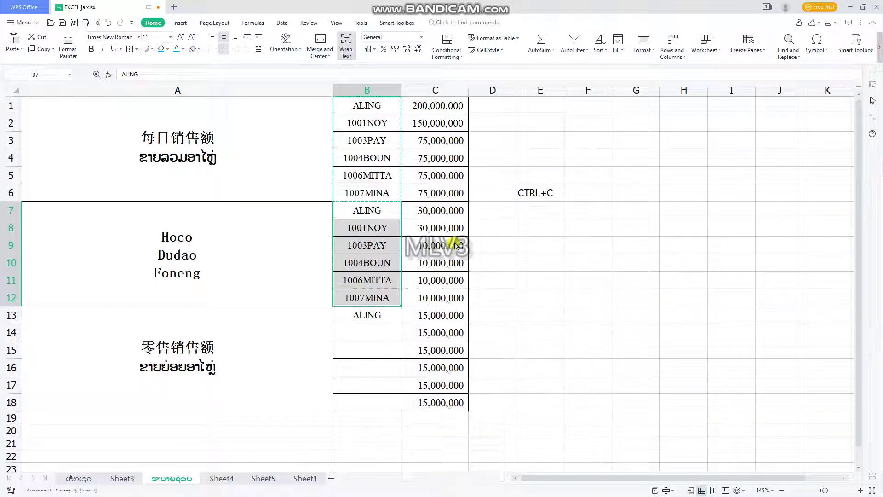
Copy the entry in cell B13 and paste it across the range B13:B18.
left_click(377, 317)
key("ctrl+c")
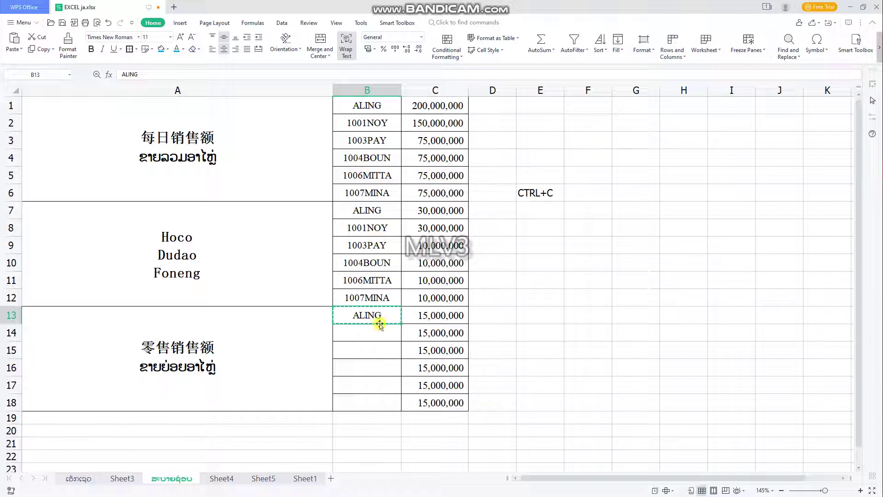
left_click_drag(380, 317, 382, 403)
right_click(382, 386)
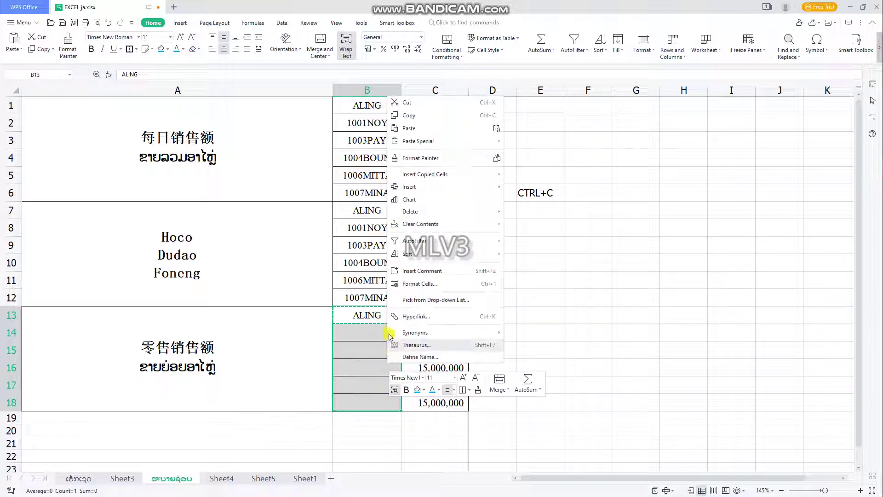
left_click(409, 128)
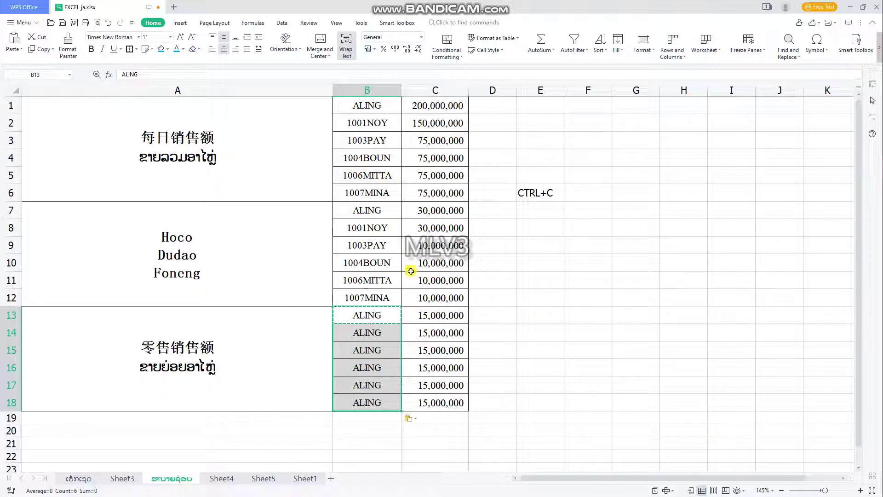
Clear the repeated staff entries from B13:B18.
left_click_drag(378, 301, 371, 216)
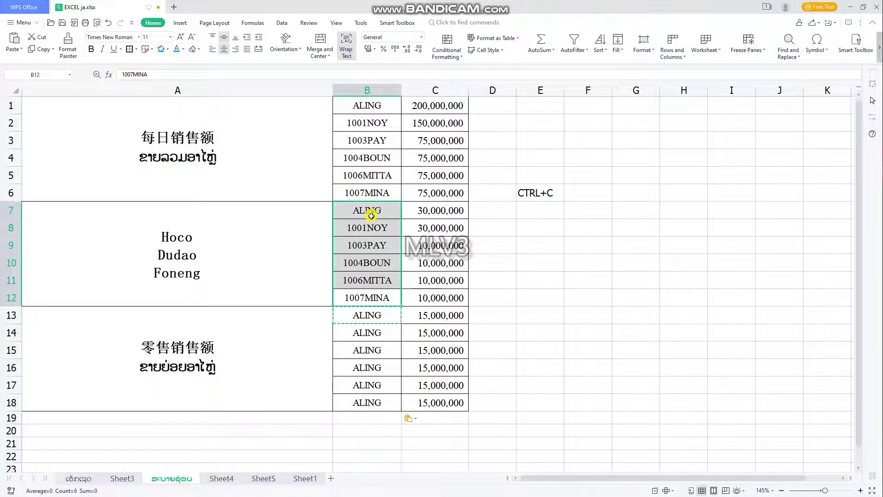
left_click_drag(374, 326, 383, 408)
key("Delete")
Fill the Ctrl+C, Ctrl+X and Ctrl+V cells in the Sheet3 shortcut list with blue.
left_click(129, 481)
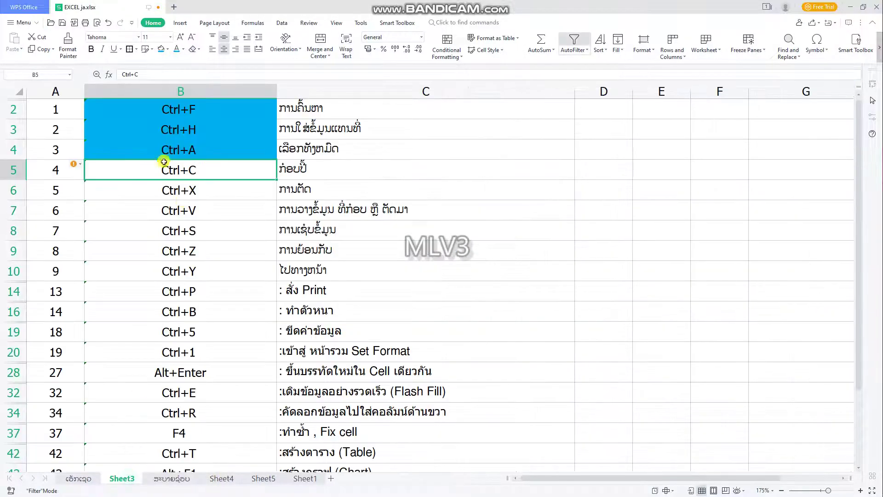
left_click_drag(184, 190, 195, 210)
left_click(159, 50)
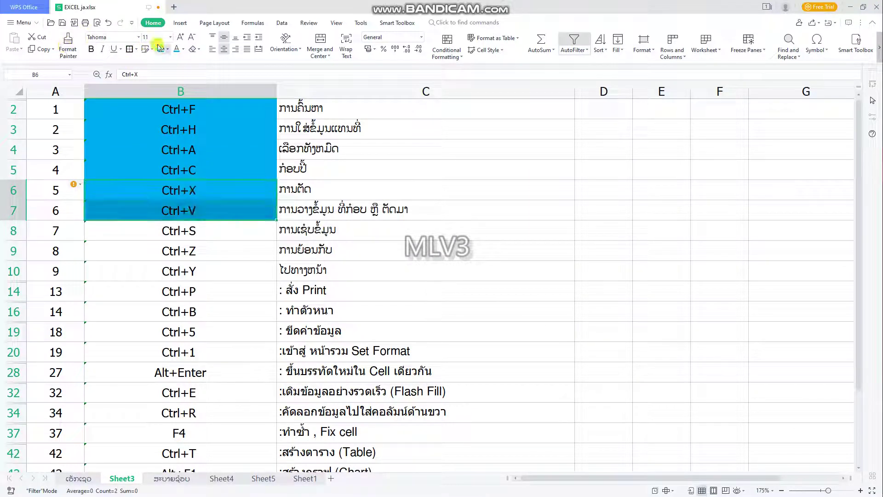
Return to the sales sheet and change the shortcut label in cell E6 to CTRL+X.
left_click(165, 480)
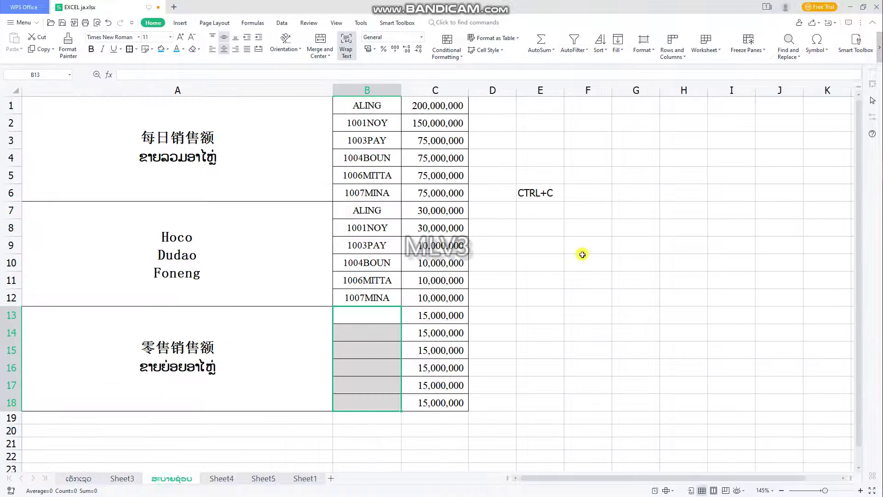
double_click(554, 190)
type("X")
key("Return")
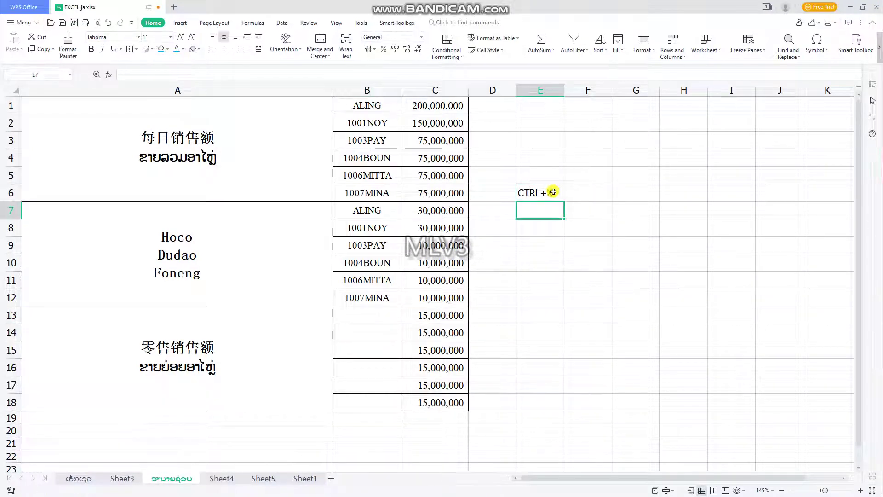
Cut the entry in cell B12 of the sales sheet and paste it into cell B18.
left_click(513, 304)
left_click(389, 298)
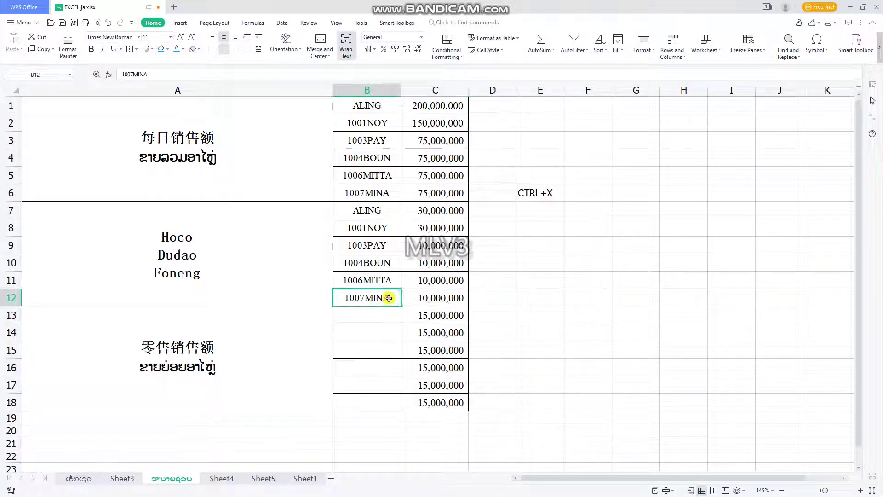
right_click(389, 298)
left_click(497, 50)
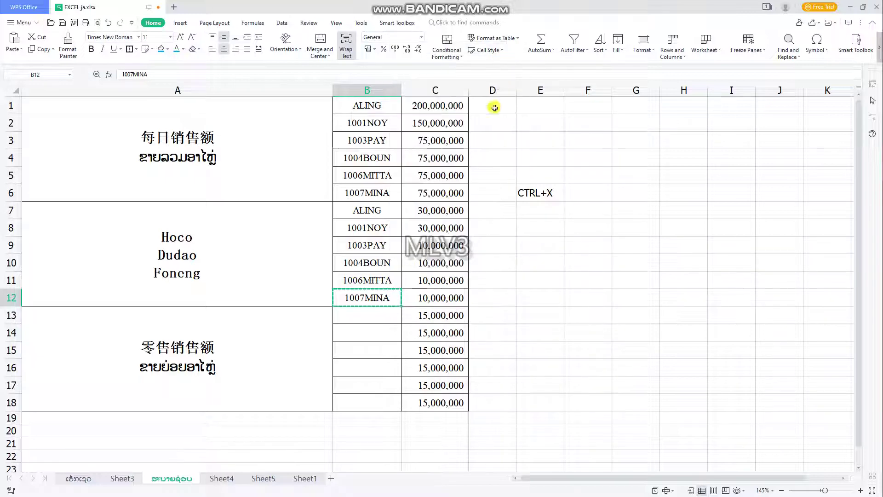
left_click(383, 372)
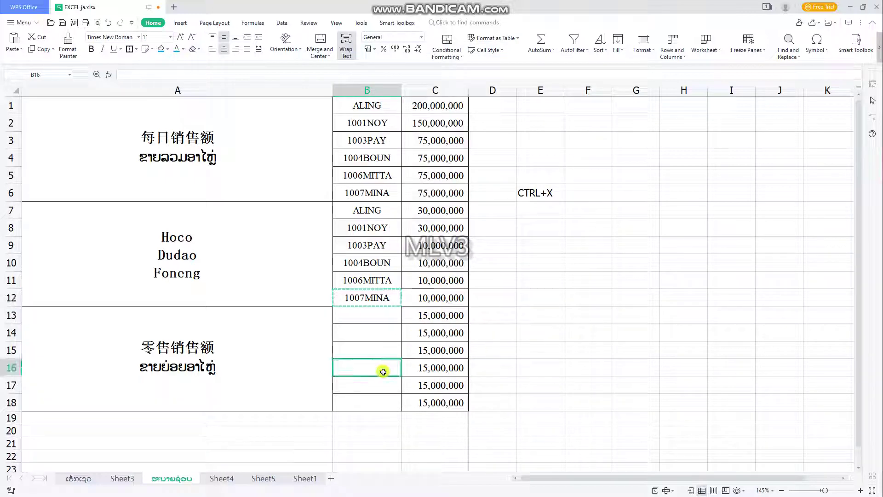
left_click(386, 386)
left_click(386, 403)
right_click(387, 403)
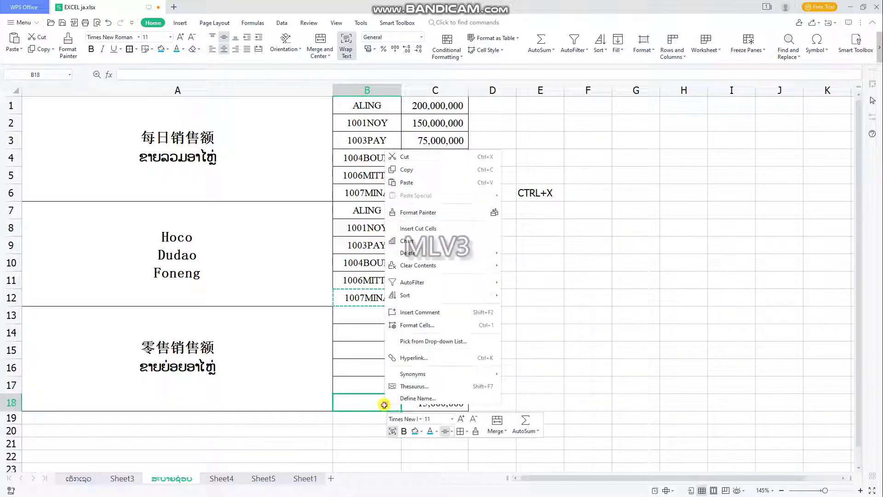
left_click(421, 182)
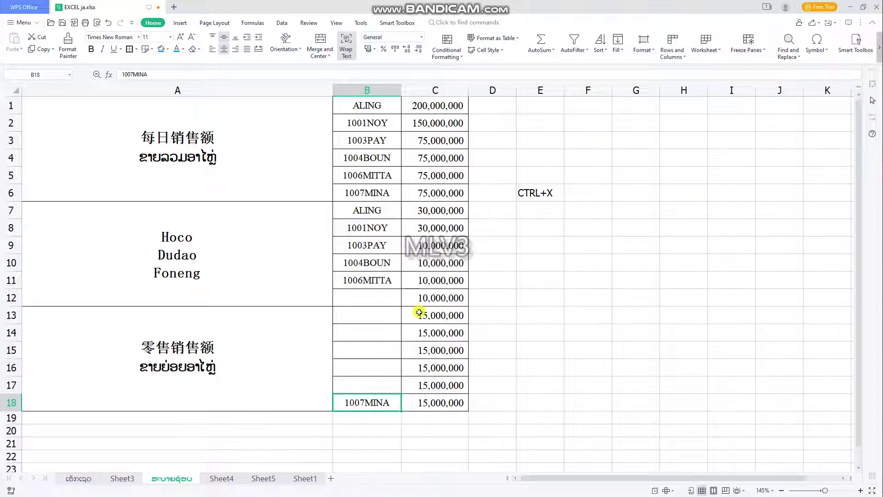
Fill the destination cell B18 with blue and the emptied source cell B12 with yellow.
left_click(351, 297)
left_click(368, 404)
left_click(384, 302)
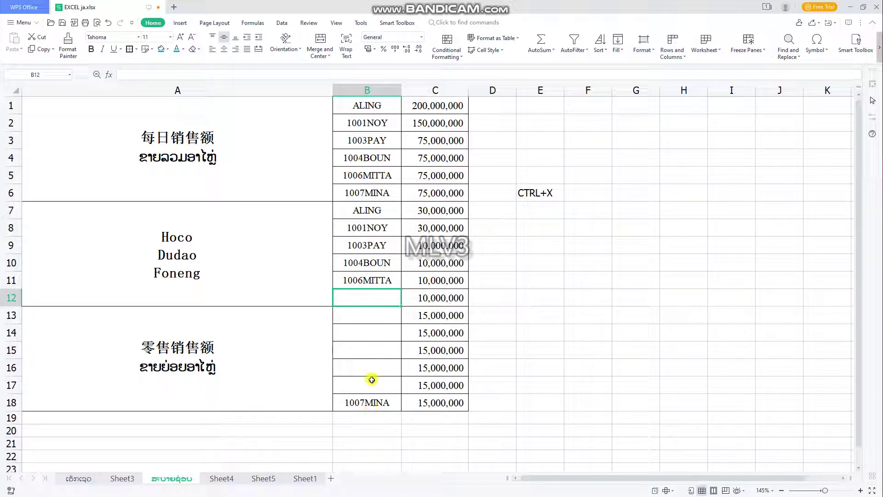
left_click(367, 405, "ctrl")
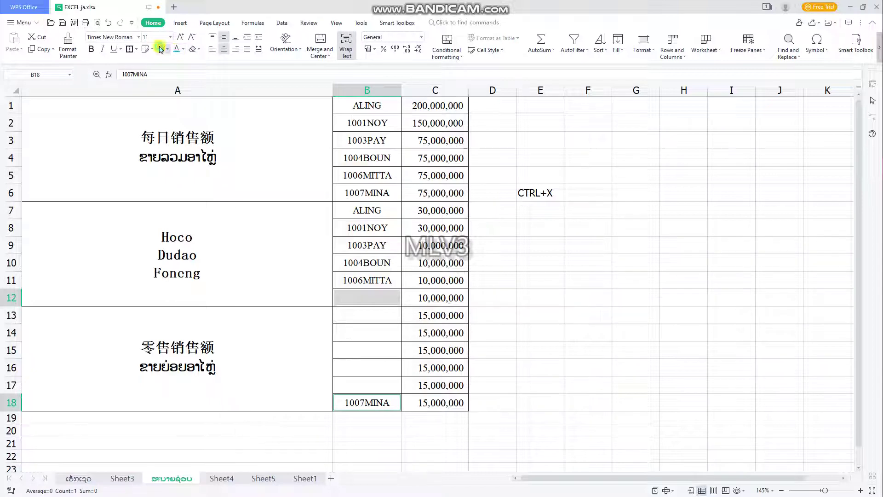
left_click(161, 49)
left_click(367, 298)
left_click(168, 48)
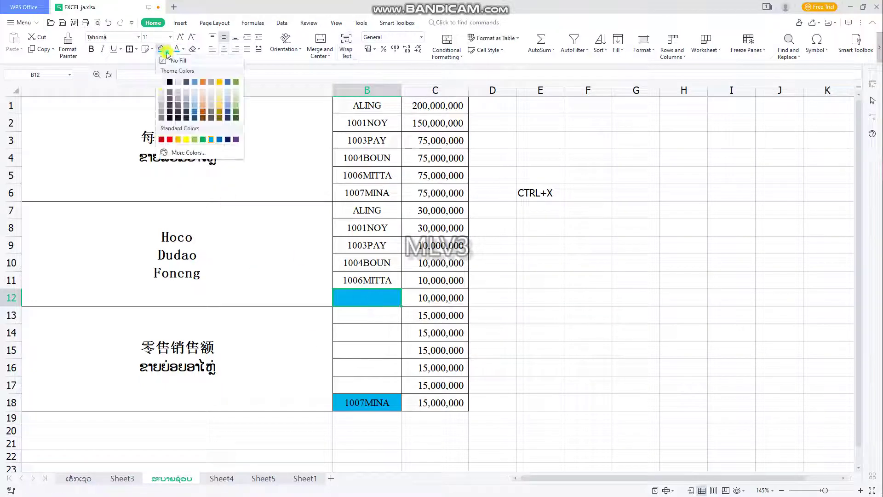
left_click(186, 140)
left_click(479, 336)
Cut the blue entry in cell B18 and paste it back into cell B12.
left_click(386, 402)
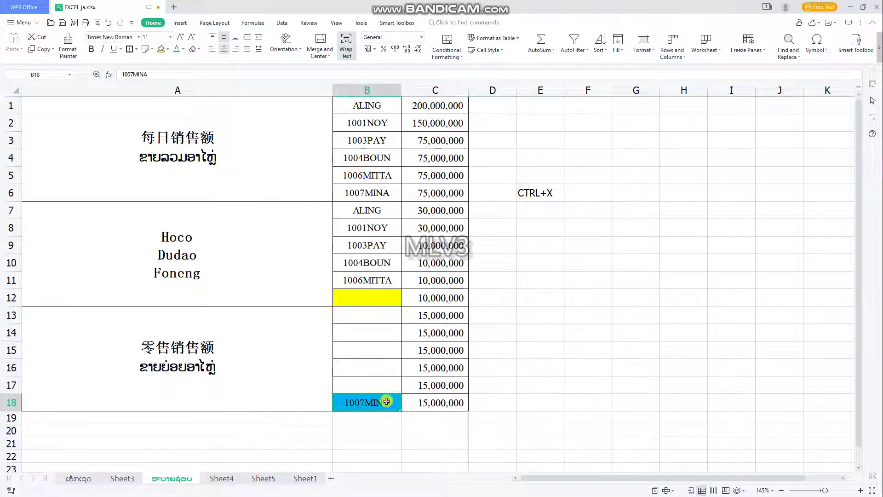
right_click(386, 402)
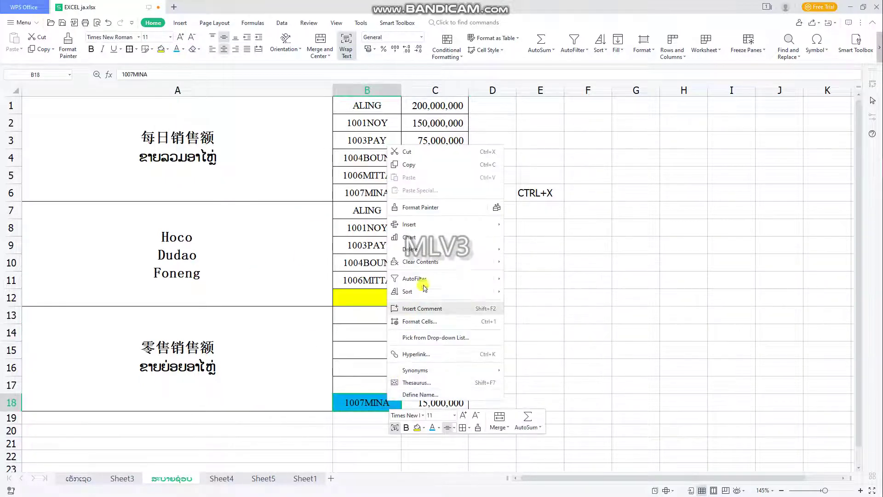
left_click(485, 154)
right_click(375, 294)
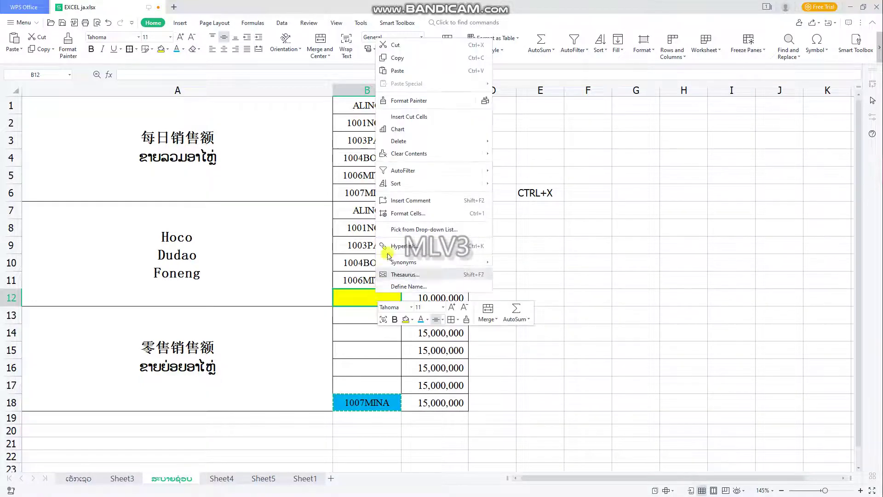
left_click(397, 70)
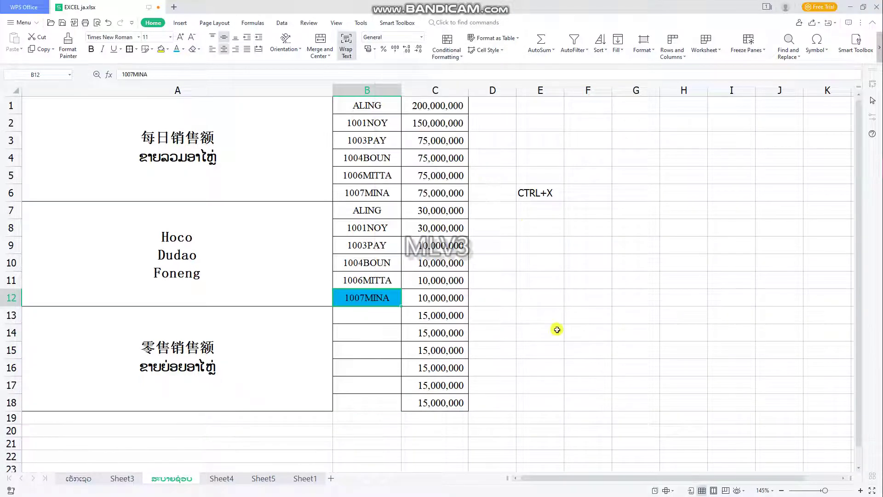
left_click(564, 348)
Apply borders to all cells in the range A13:C18.
left_click_drag(405, 405, 197, 356)
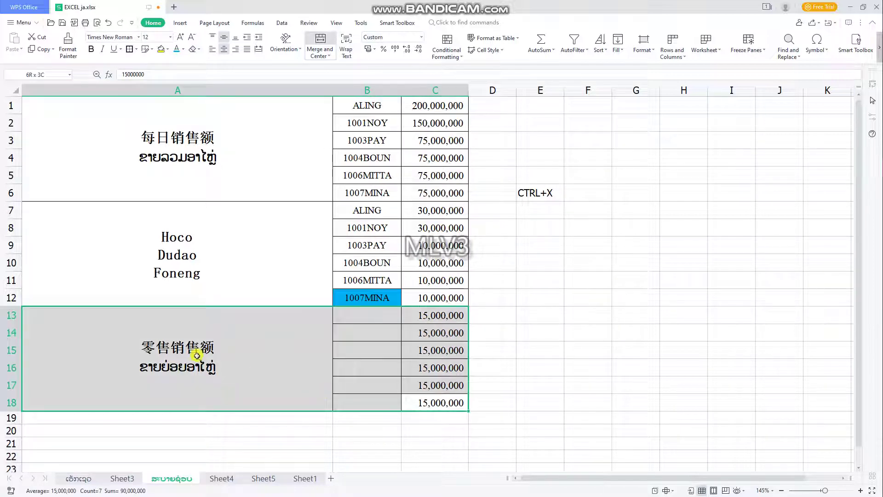
left_click(136, 49)
left_click(140, 88)
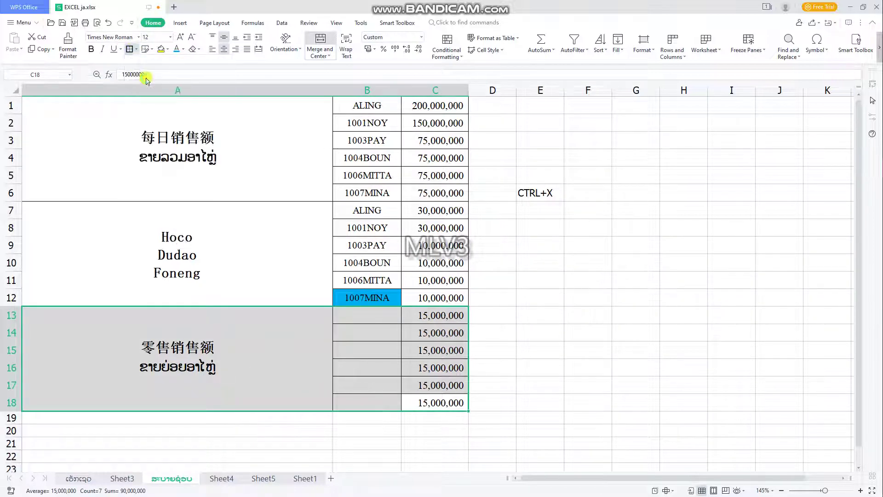
left_click(516, 390)
Select the Ctrl+S cell in the Sheet3 list and change the label in sales sheet cell E6 to CTRL+S.
left_click(122, 478)
scroll(221, 198, "down", 1)
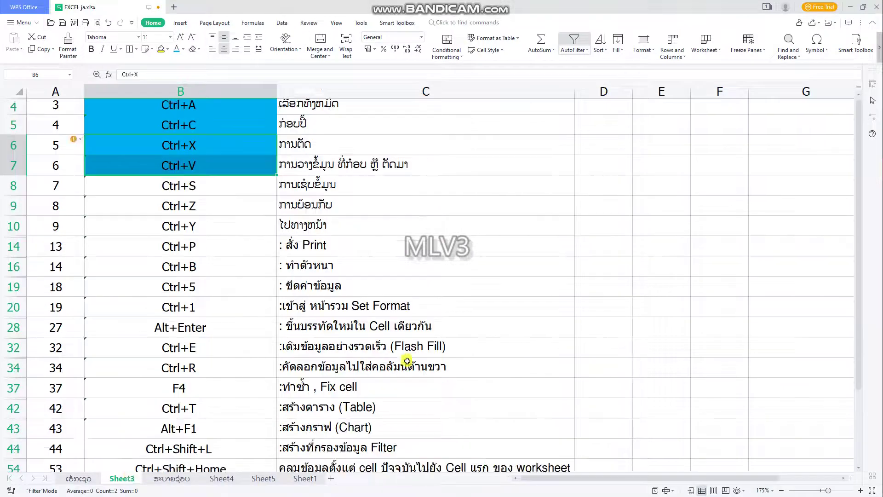
left_click(213, 188)
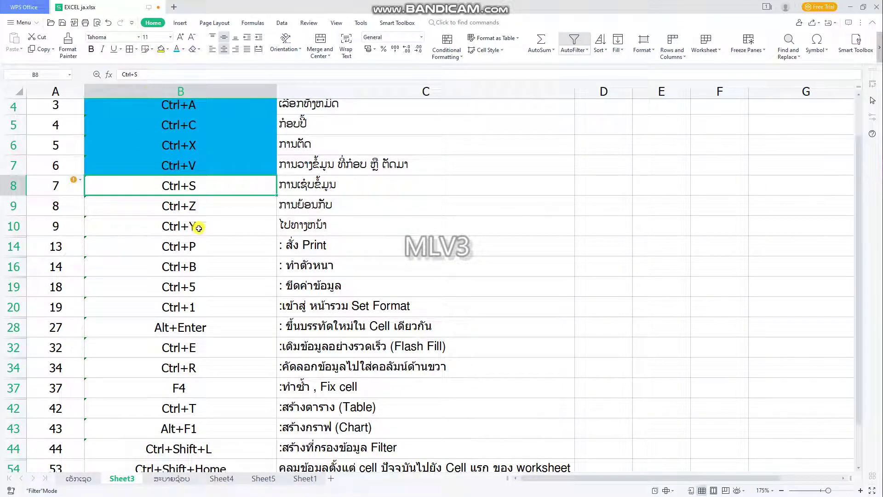
left_click(166, 480)
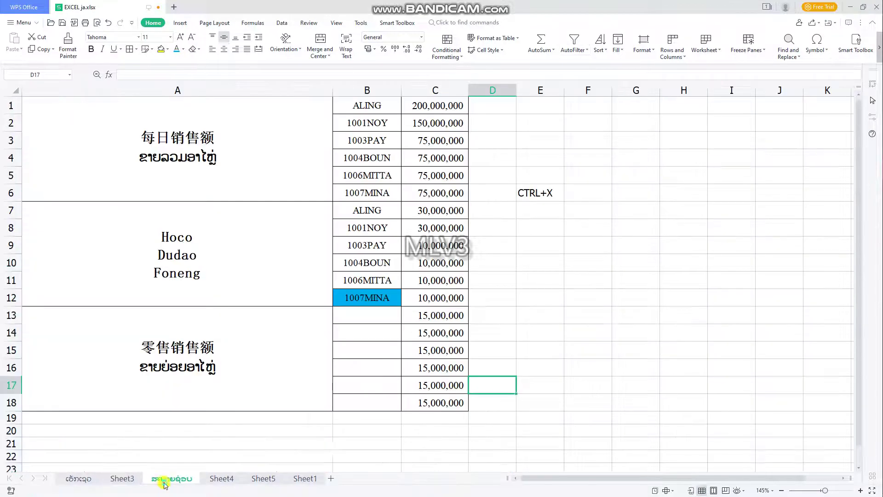
double_click(558, 193)
key("BackSpace")
type("S")
key("Return")
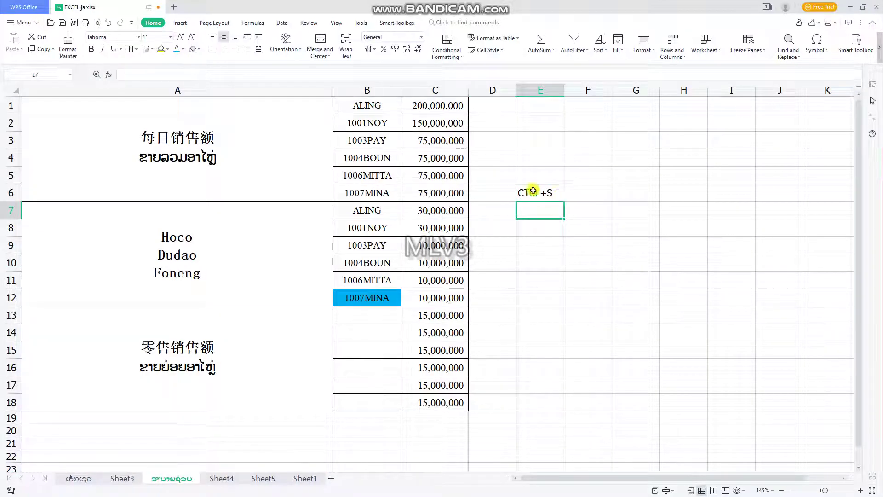
Save the workbook and view the file formats available under Save As.
key("ctrl+s")
left_click(414, 175)
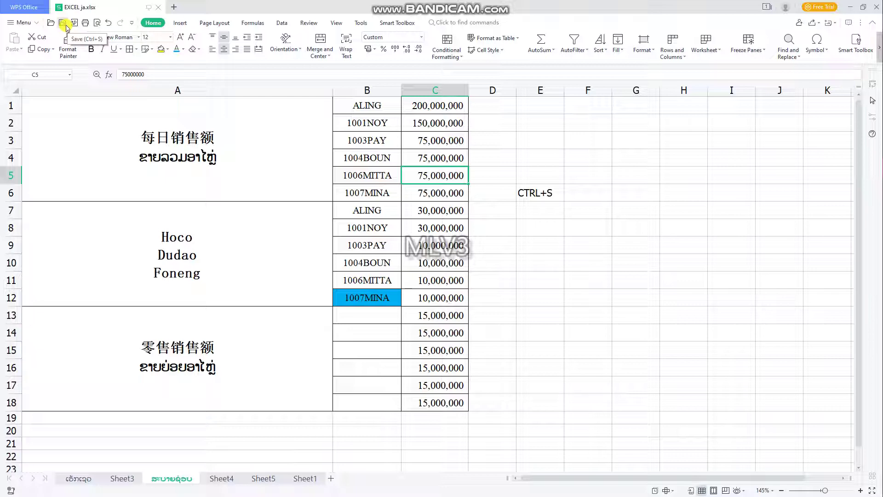
left_click(21, 23)
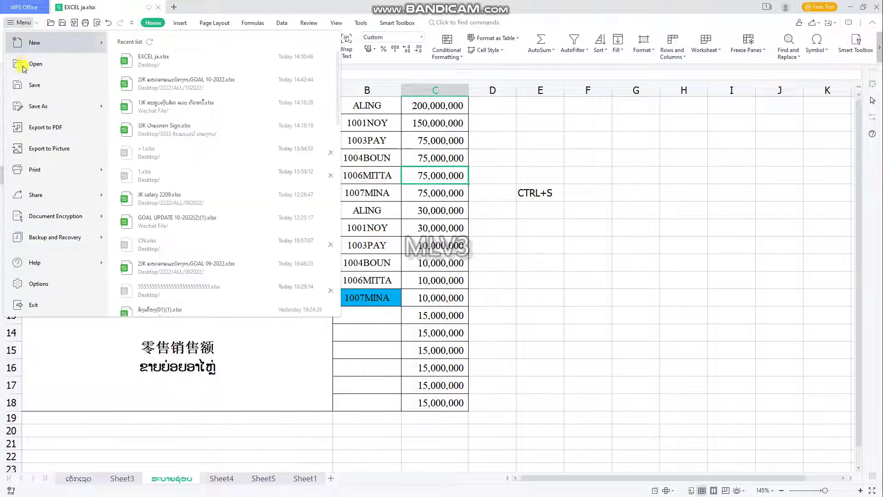
mouse_move(29, 102)
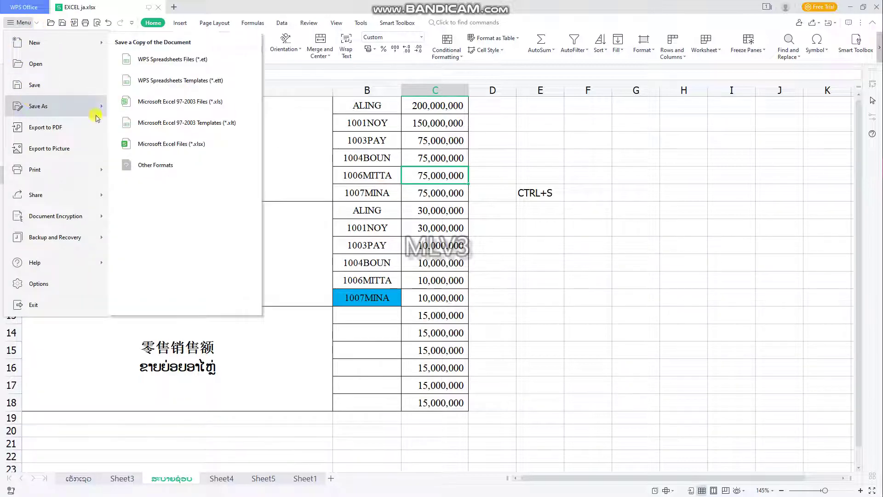
left_click(649, 214)
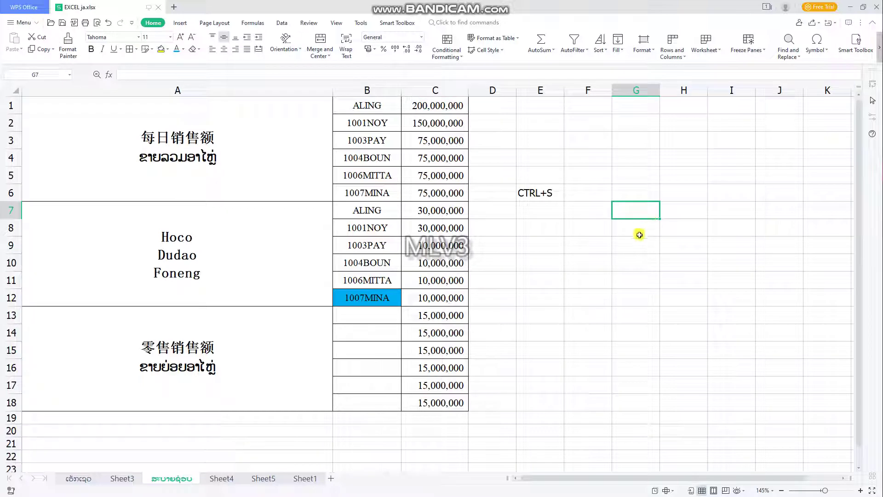
Fill the Ctrl+S cell in the Sheet3 shortcut list with yellow.
left_click(122, 479)
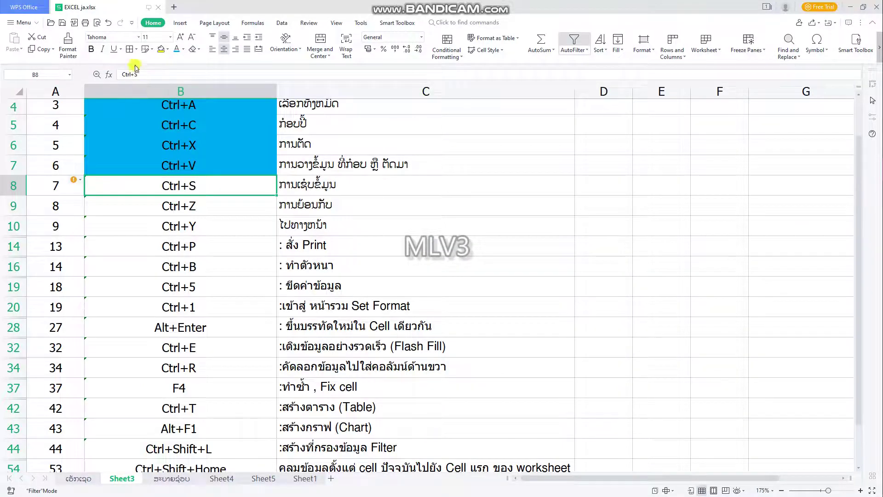
left_click(161, 49)
left_click(201, 215)
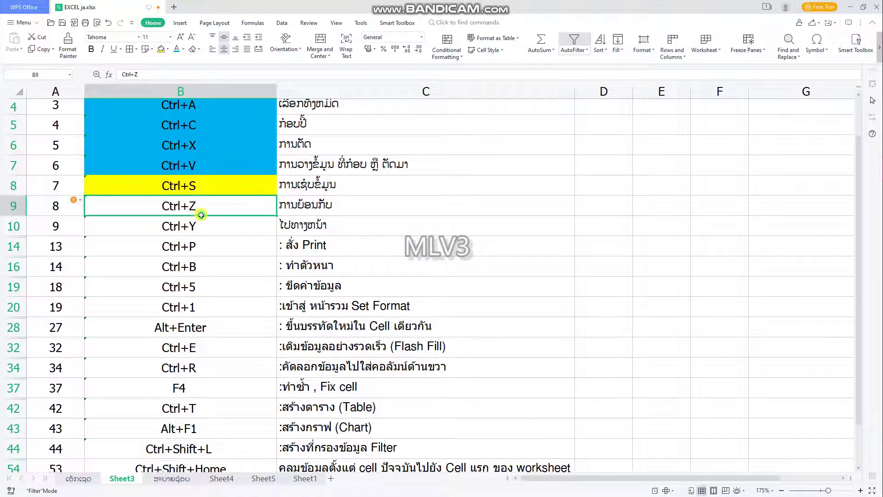
Return to the sales sheet and enter 123456 in cell H14.
left_click(175, 478)
left_click(676, 332)
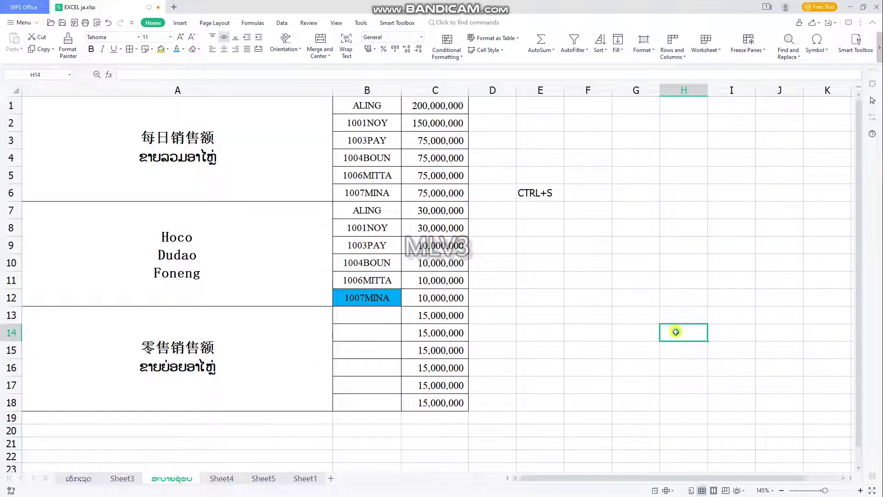
type("123456")
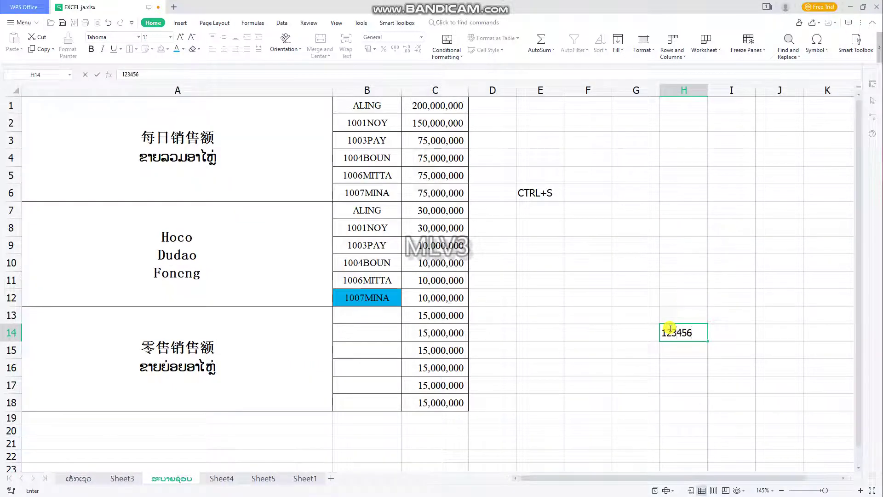
key("Return")
Enter 1231, 12, 12, 132, 12 and 12 in cells H15 to H20.
type("1231")
key("Return")
type("12")
key("Return")
type("12")
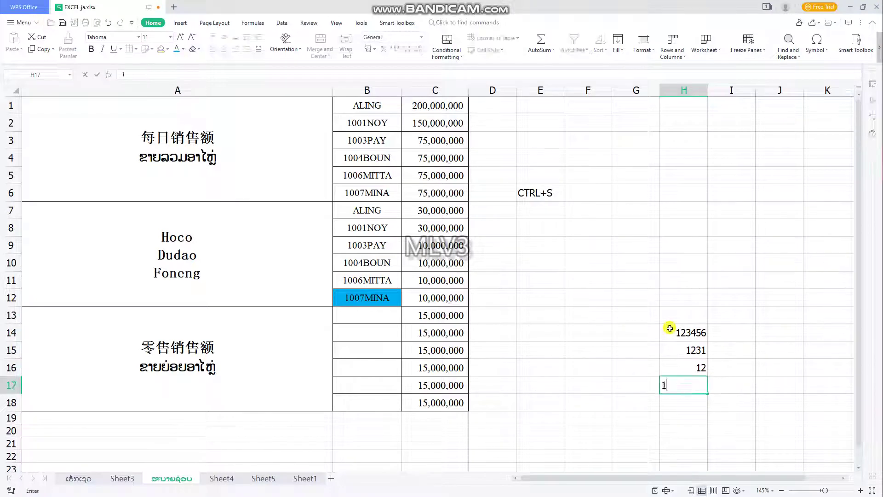
key("Return")
type("132")
key("Return")
type("12")
key("Return")
type("12")
key("Return")
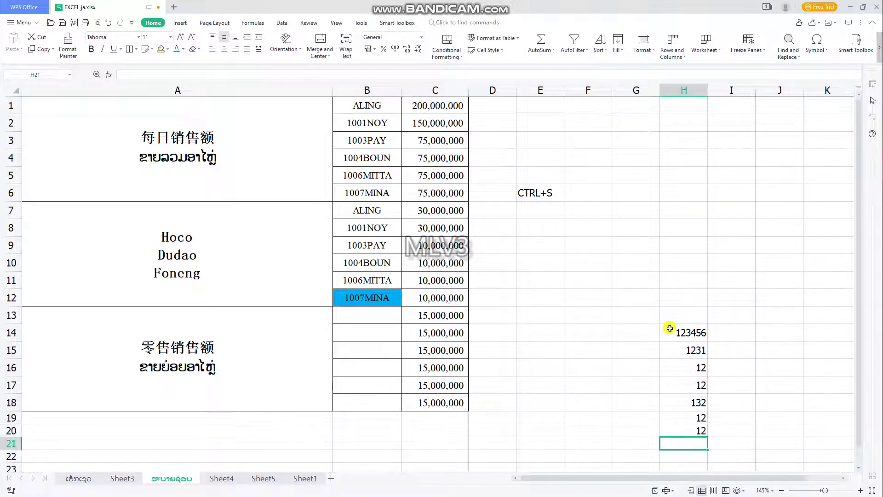
Change the shortcut label in cell E6 to CTRL+Z.
double_click(547, 196)
type("Z")
key("Return")
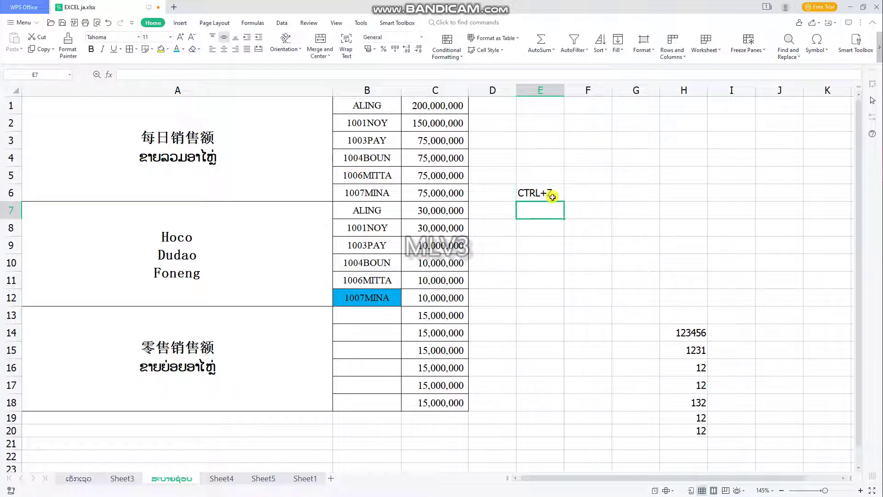
Undo the last label change in E6 and the number entries in H15:H20.
key("ctrl+z")
key("ctrl+z")
key("ctrl+z")
key("ctrl+z")
key("ctrl+z")
key("ctrl+z")
key("ctrl+z")
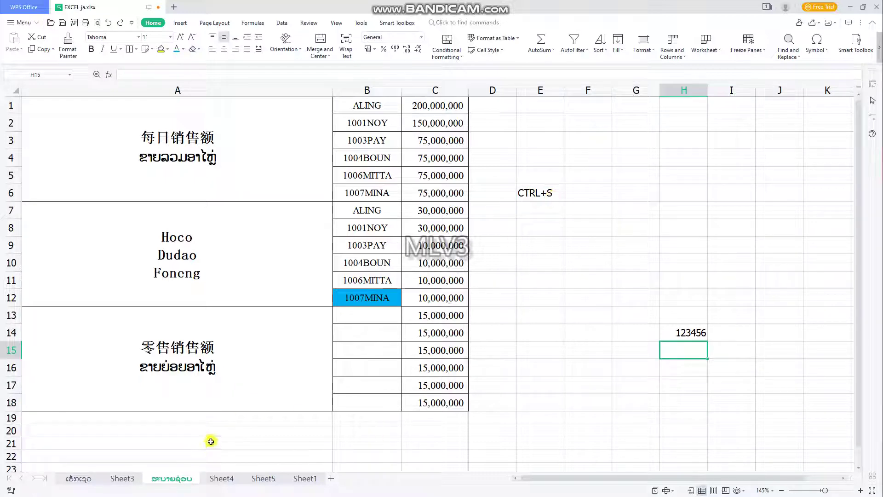
Fill the Ctrl+Z and Ctrl+Y cells in the Sheet3 shortcut list with yellow.
left_click(122, 478)
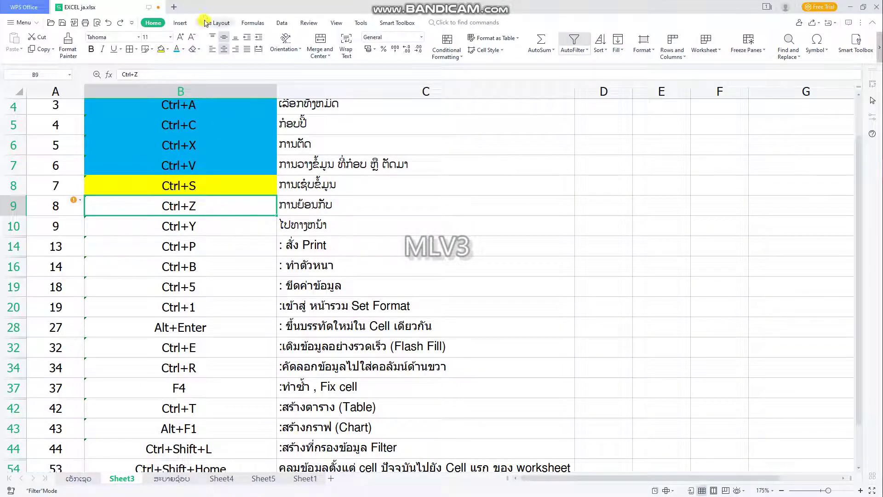
left_click(161, 48)
left_click(168, 224)
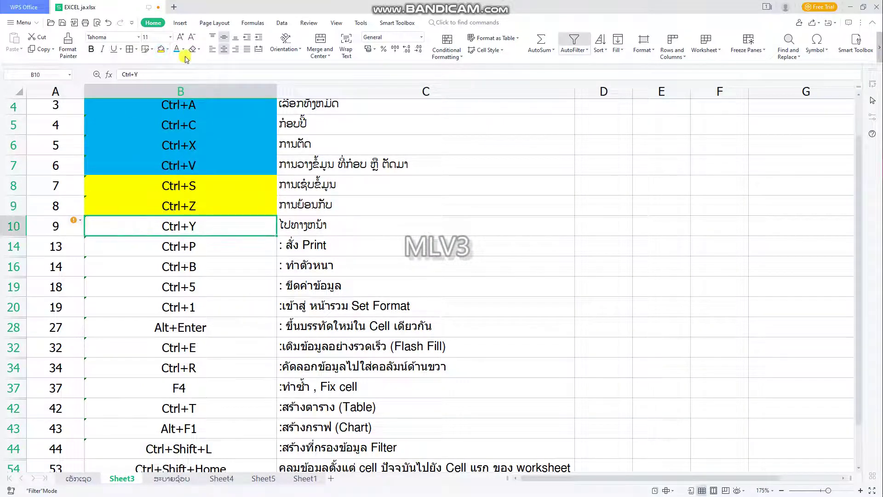
left_click(161, 49)
Recolour the Ctrl+S, Ctrl+Z and Ctrl+Y cells in the Sheet3 list with blue.
left_click_drag(170, 186, 175, 225)
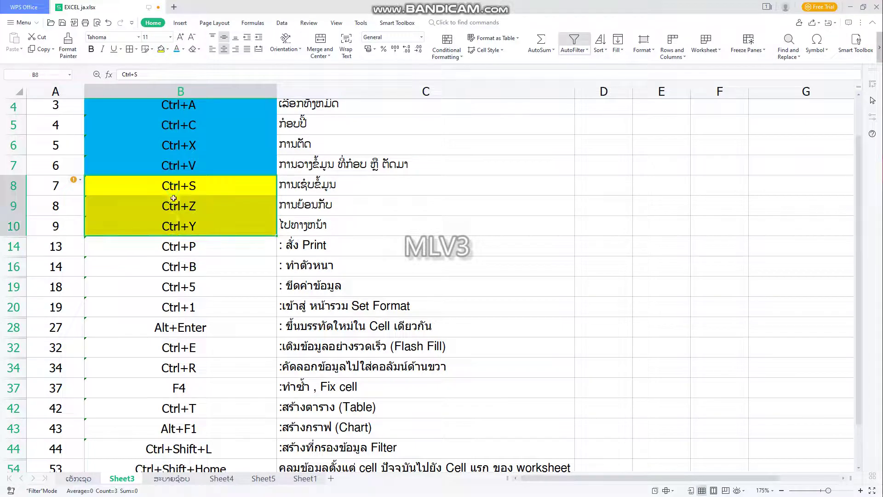
left_click(169, 49)
left_click(210, 140)
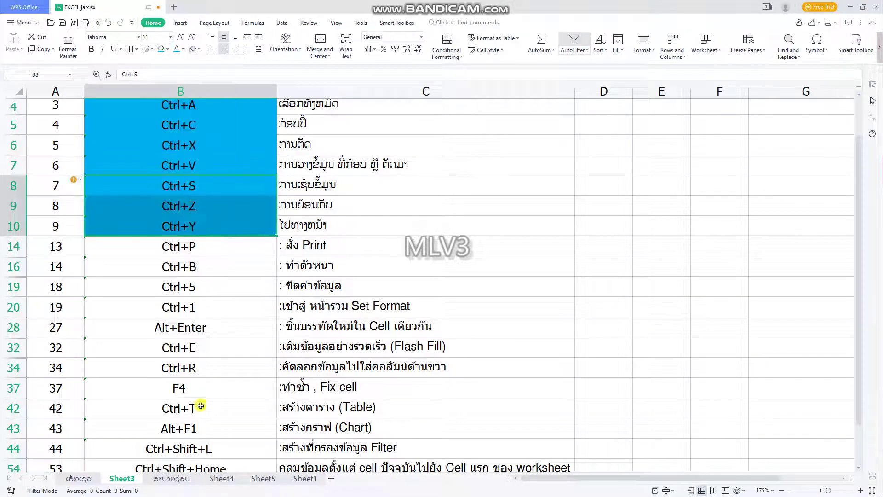
On the sales sheet, change the shortcut label in cell E6 to CTRL+Y and undo that change.
left_click(171, 479)
left_click(720, 362)
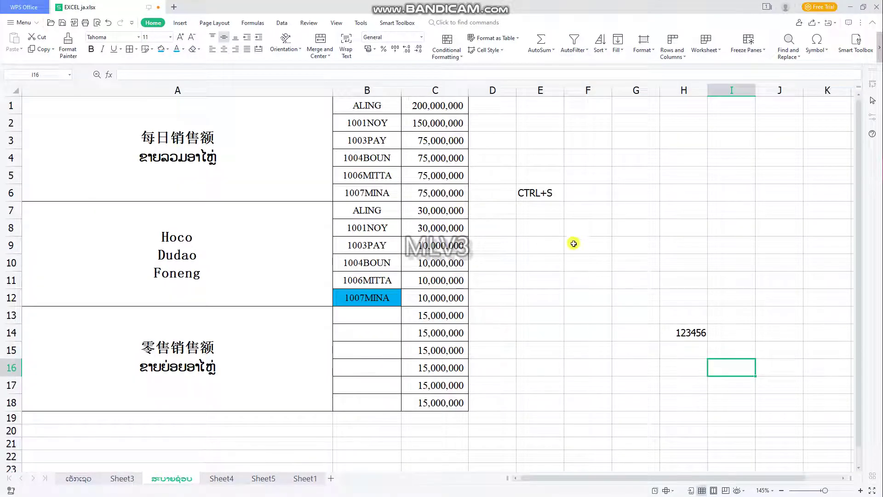
double_click(552, 193)
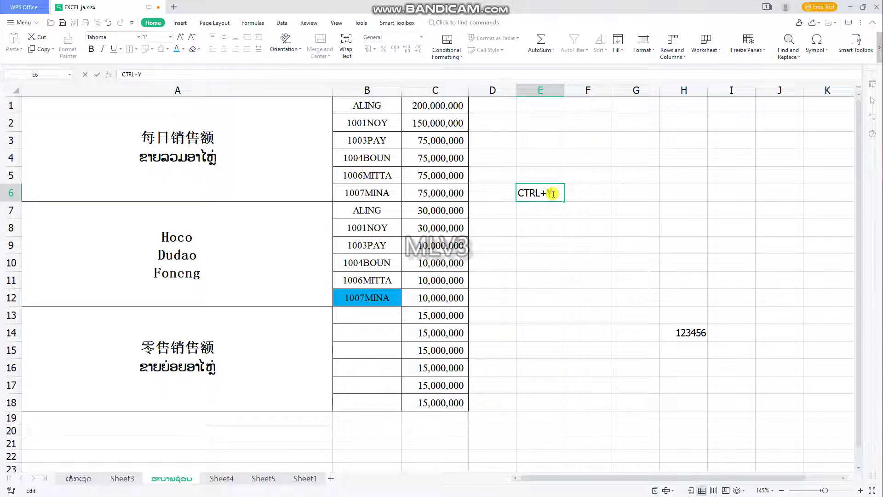
key("Return")
left_click(552, 193)
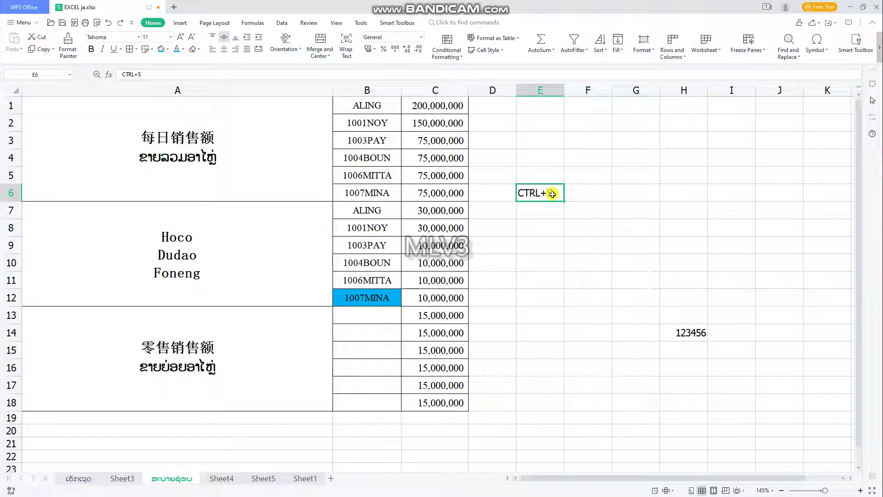
left_click(390, 318)
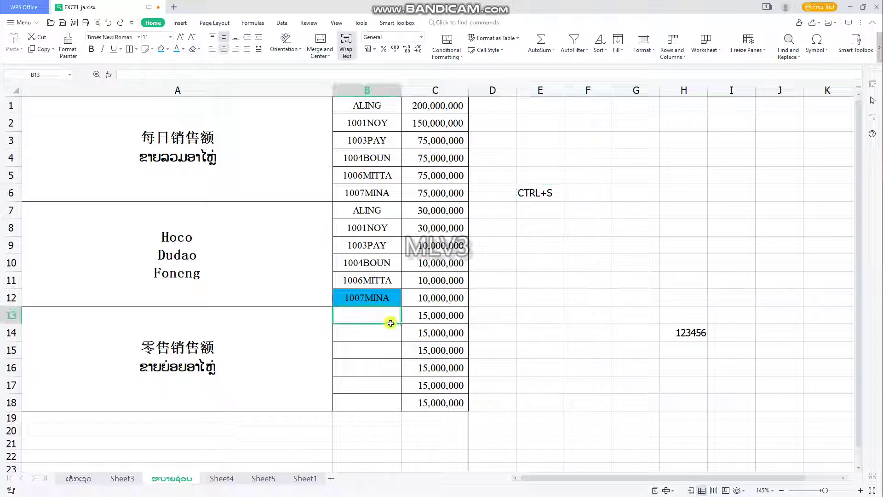
Extend the number in H14 as a series down to H21, and undo and redo the fill.
left_click(692, 335)
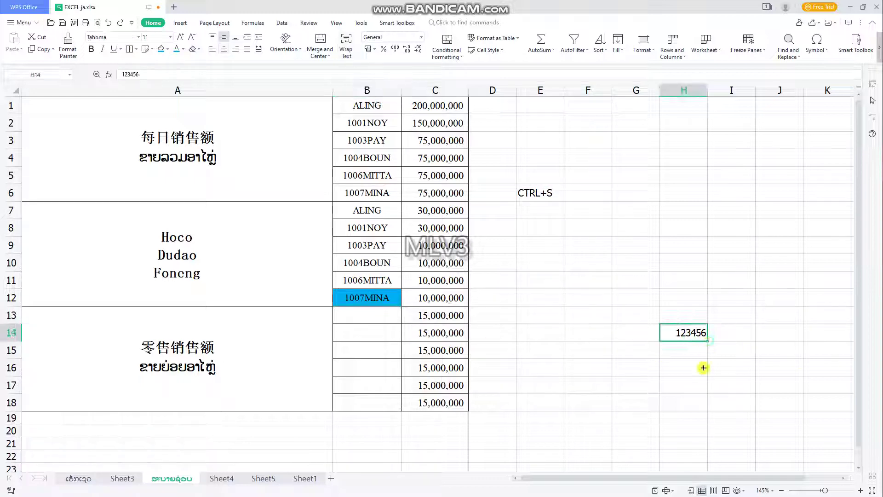
left_click_drag(707, 341, 713, 451)
left_click(698, 445)
key("ctrl+z")
key("ctrl+y")
key("ctrl+z")
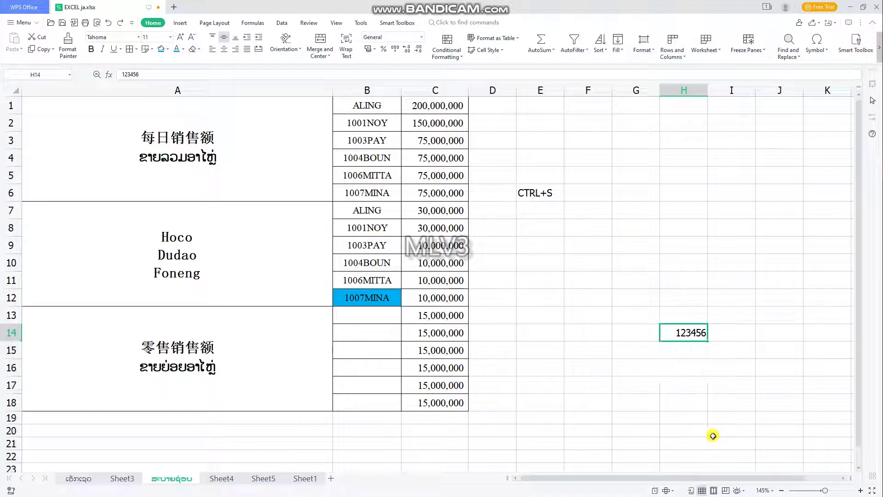
key("ctrl+y")
Fill the Ctrl+P cell in the Sheet3 shortcut list with blue.
left_click(121, 479)
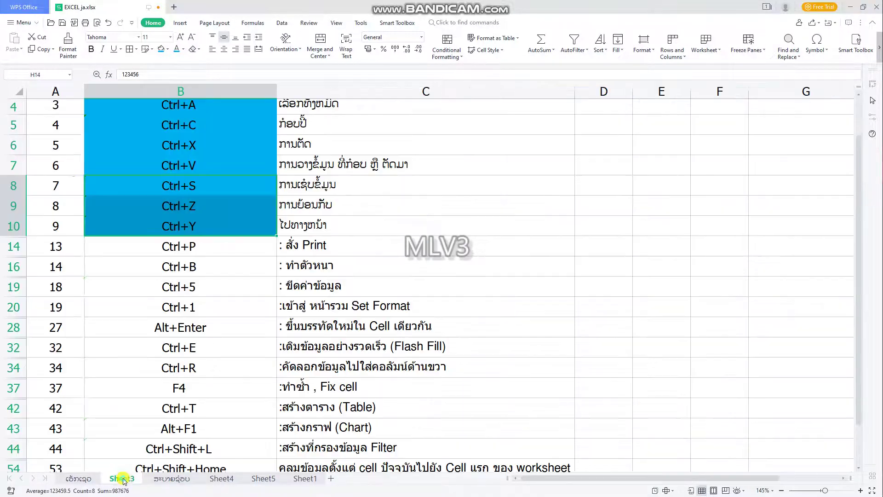
left_click(185, 249)
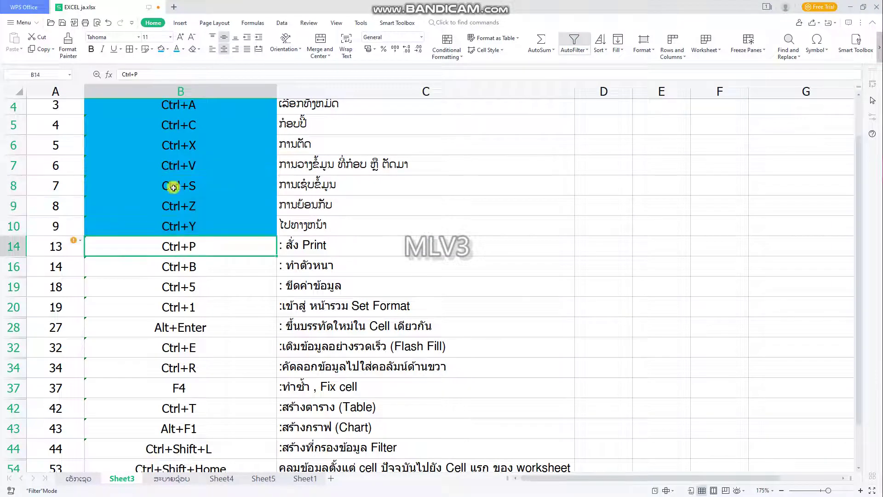
left_click(161, 49)
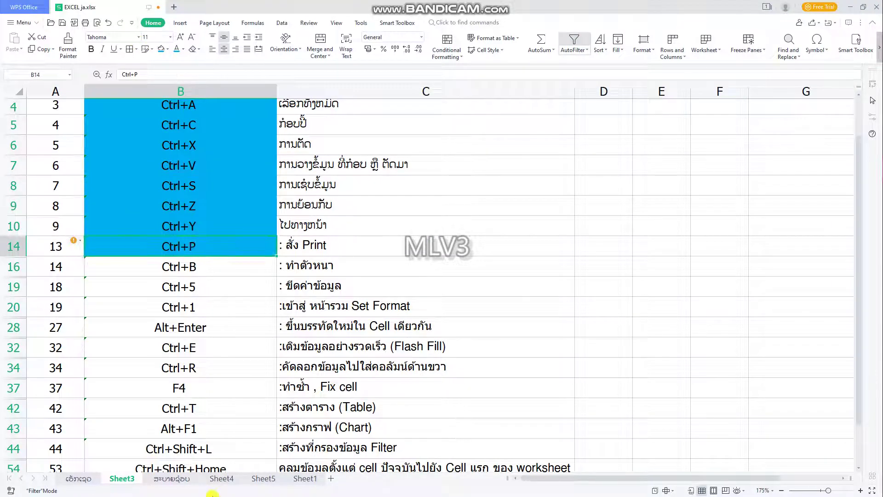
Bring up the print settings for the sales sheet and cancel without printing.
left_click(172, 479)
left_click(519, 404)
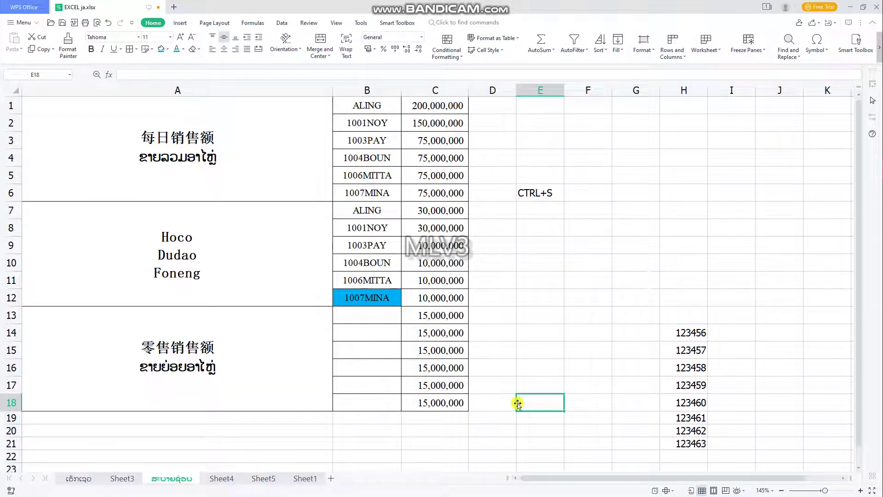
key("ctrl+p")
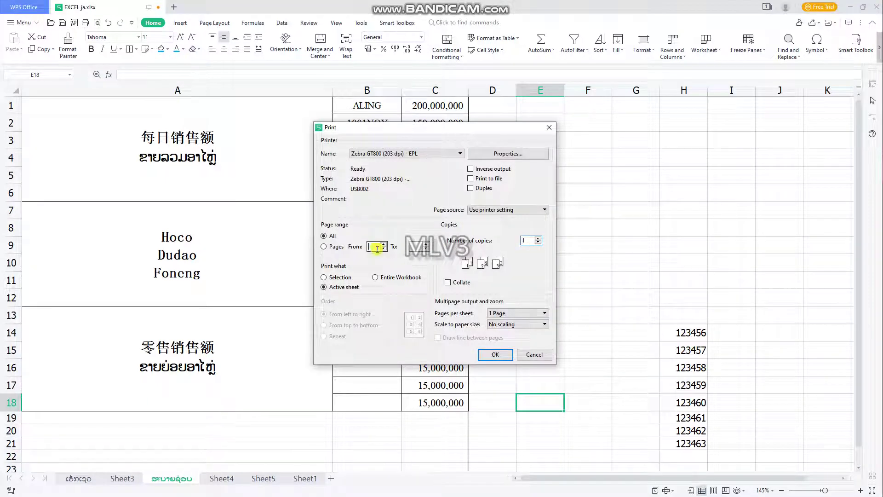
left_click(534, 355)
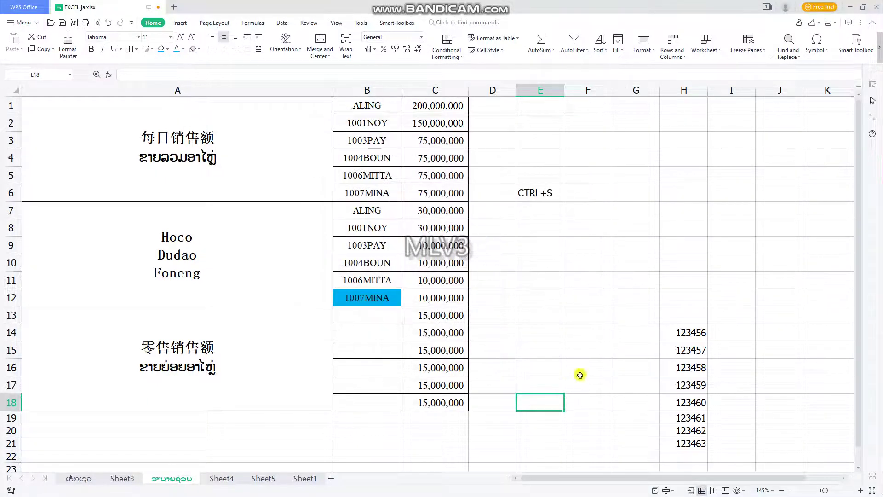
Preview the sales sheet for printing on the Canon MF3010 printer and look through its pages.
left_click(90, 24)
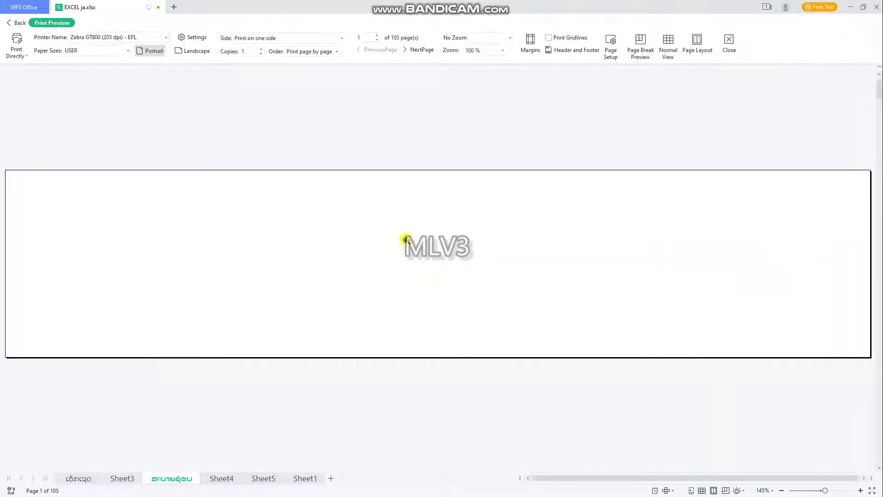
left_click(128, 39)
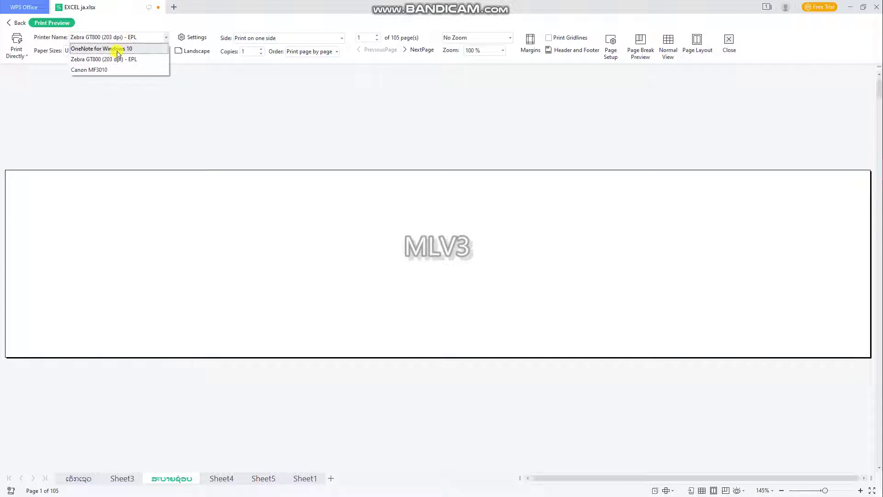
left_click(110, 70)
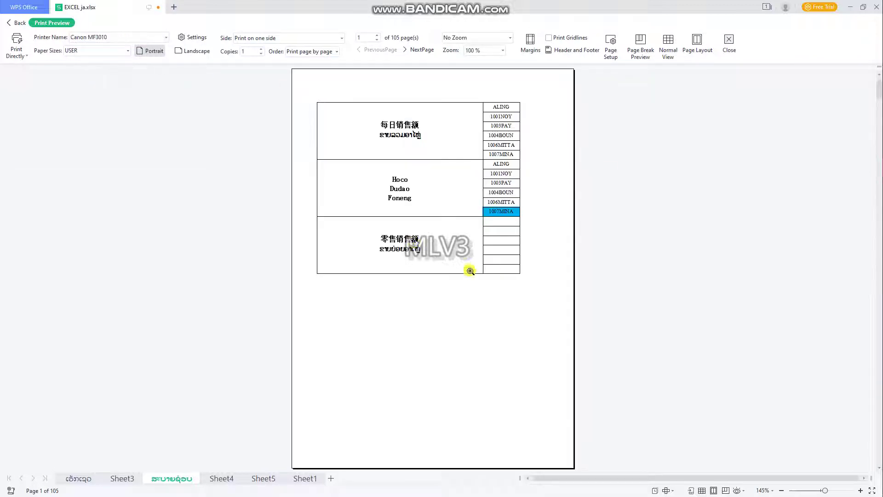
scroll(414, 243, "down", 1)
scroll(421, 237, "up", 1)
scroll(423, 237, "down", 1)
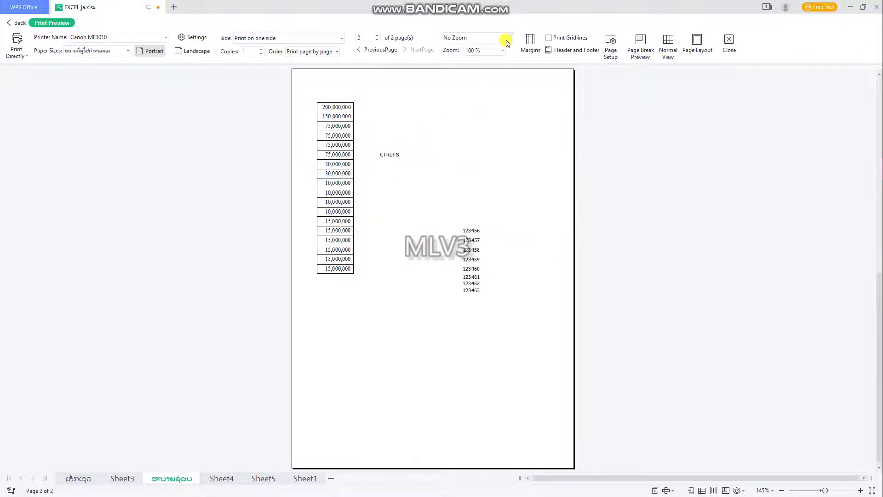
Scale the printout with Fit Sheet on One Page and return to the sales sheet.
left_click(508, 41)
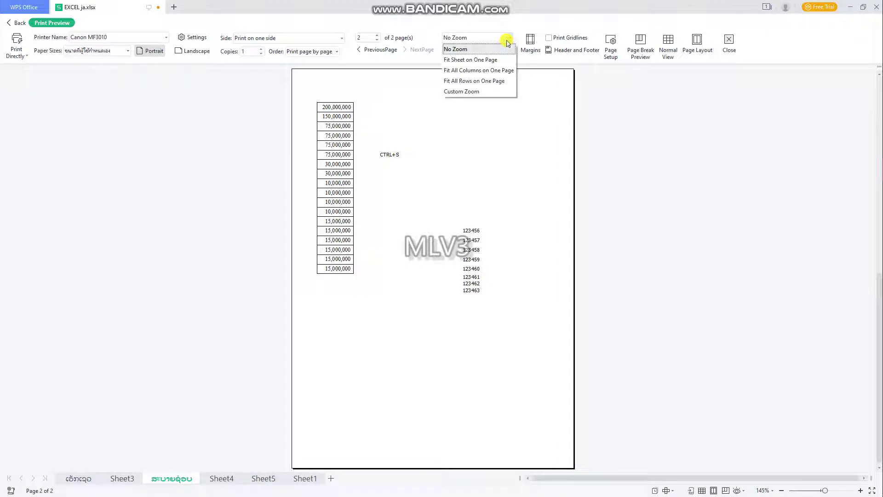
left_click(500, 63)
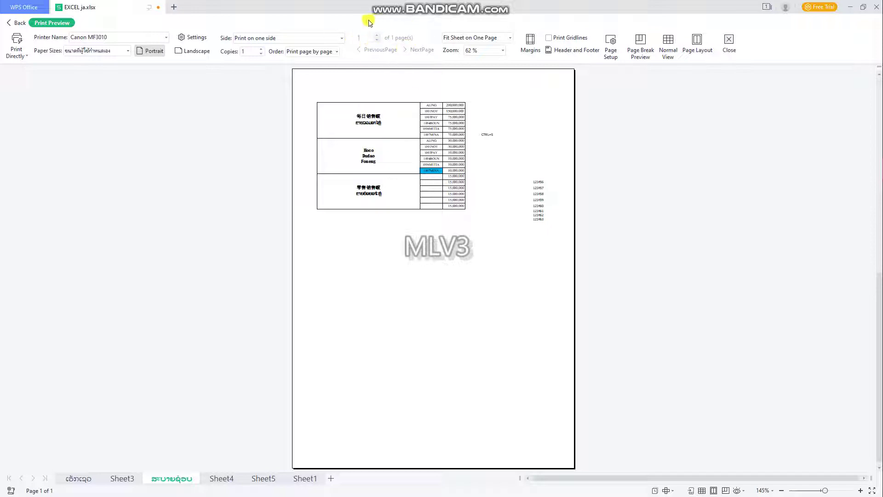
left_click(16, 23)
left_click(635, 328)
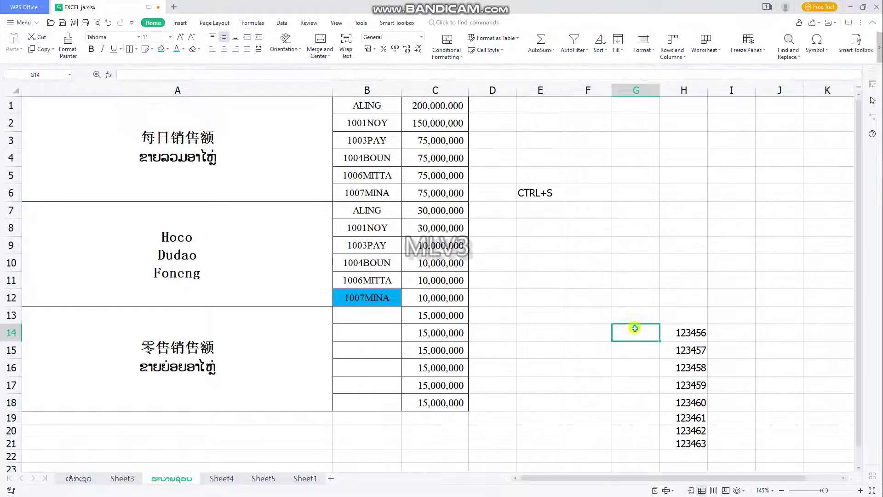
Fill the Ctrl+B cell in the Sheet3 shortcut list with blue.
left_click(121, 478)
left_click(210, 268)
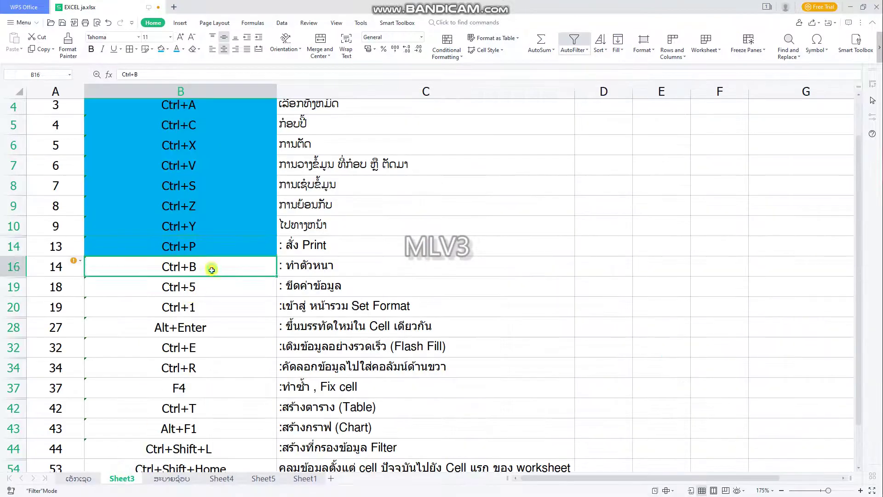
left_click(161, 49)
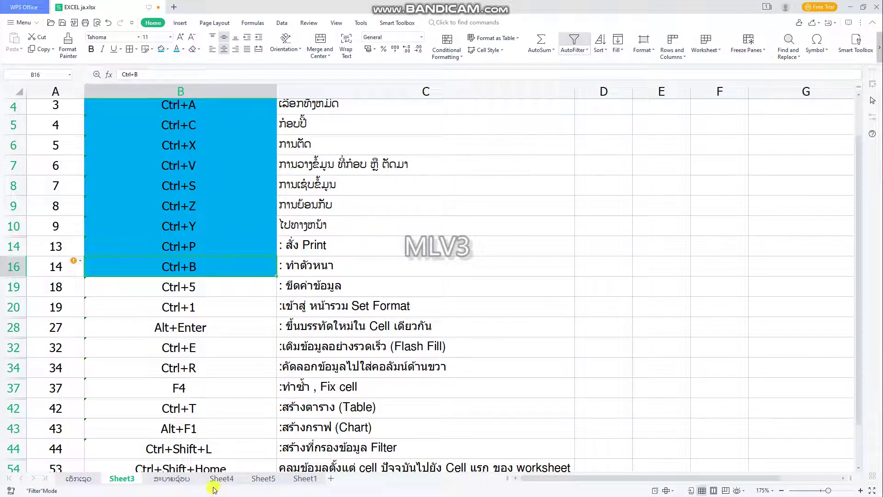
Make the numbers in H14:H21 on the sales sheet bold, toggling the formatting off and on.
left_click(172, 478)
left_click(699, 332)
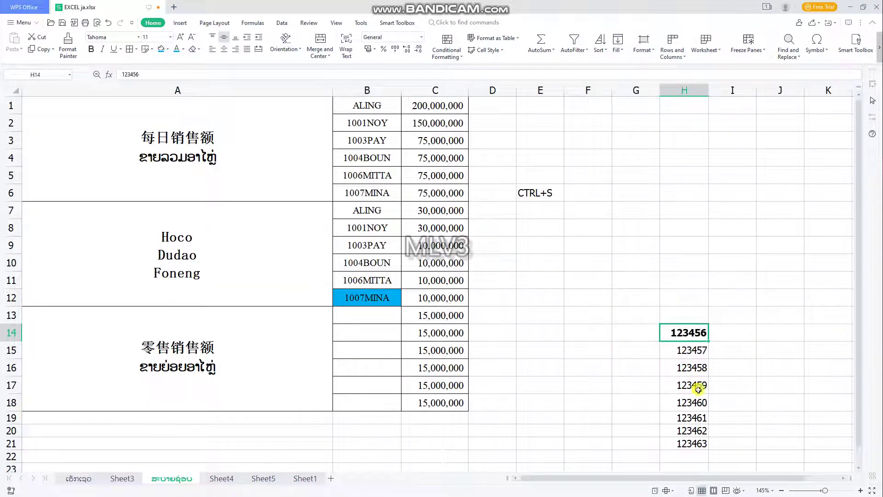
key("ctrl+b")
left_click_drag(686, 335, 693, 440)
key("ctrl+b")
key("ctrl+b")
key("ctrl+b")
key("ctrl+b")
key("ctrl+b")
key("ctrl+b")
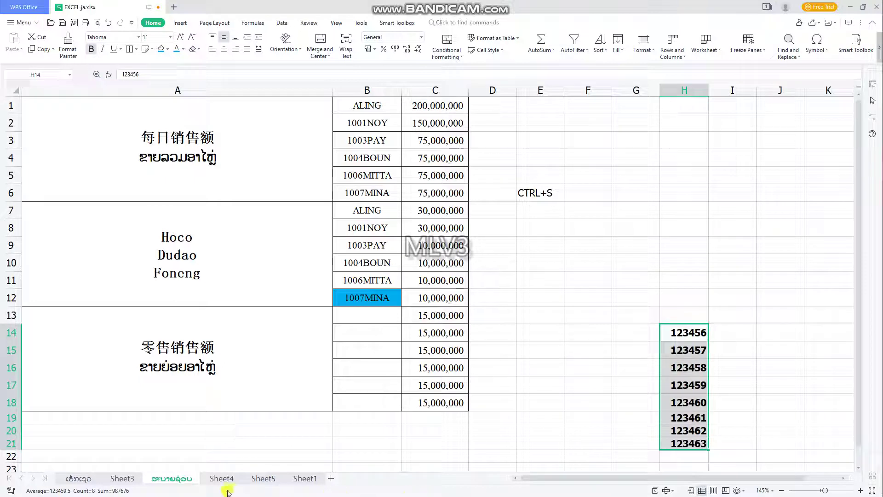
Fill the Ctrl+5 cell in the Sheet3 shortcut list with blue.
left_click(138, 479)
left_click(201, 290)
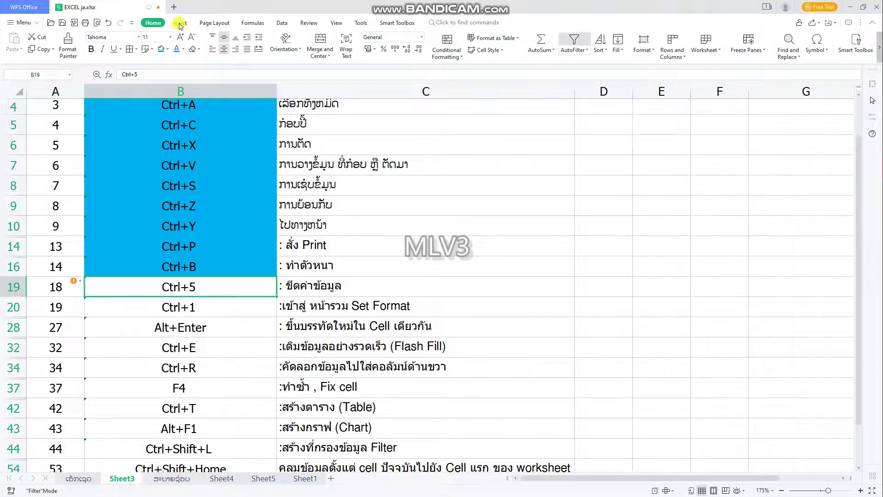
left_click(162, 49)
Apply strikethrough to the numbers in H14:H21 on the sales sheet and remove it again.
left_click(172, 479)
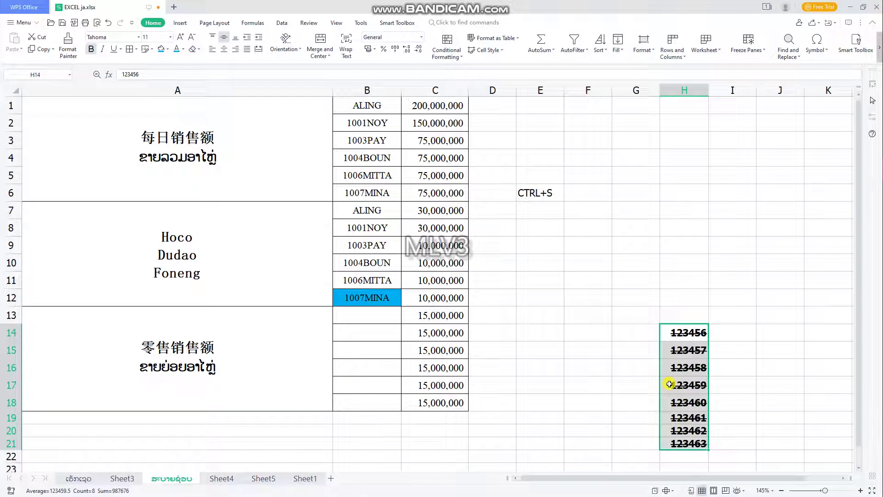
left_click_drag(669, 384, 669, 333)
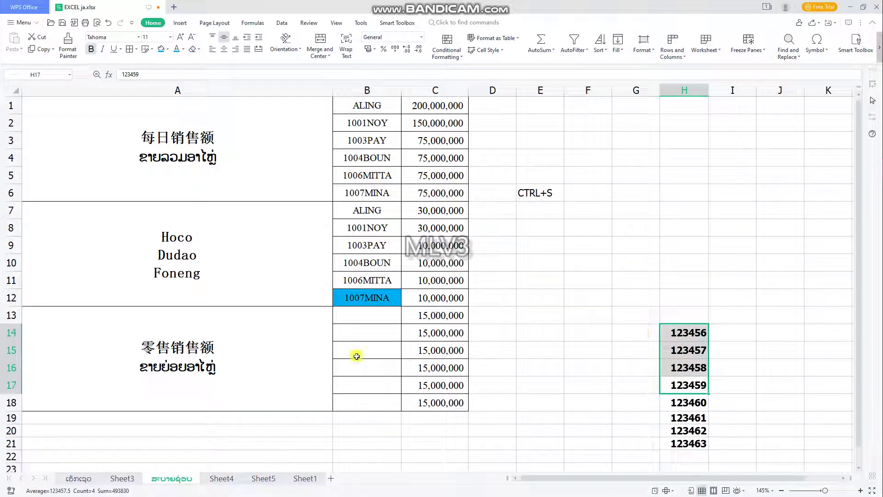
Fill the Ctrl+1 cell in the Sheet3 shortcut list with blue.
left_click(138, 479)
left_click(206, 311)
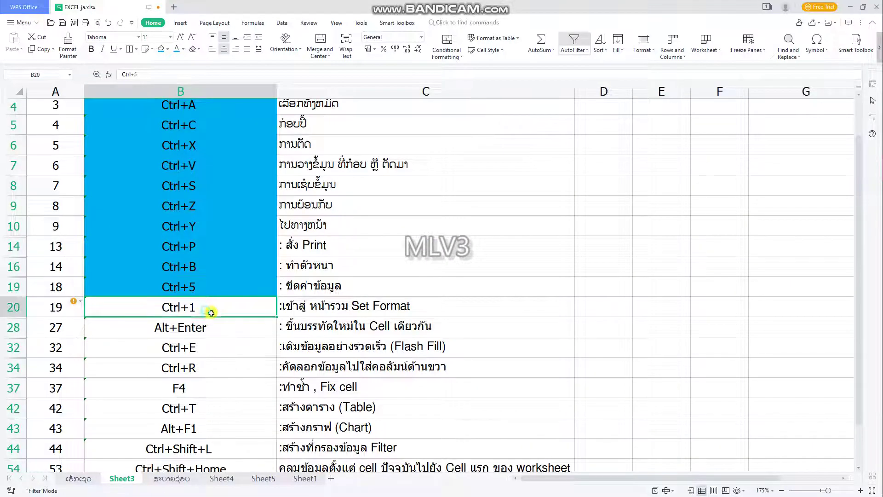
left_click(161, 48)
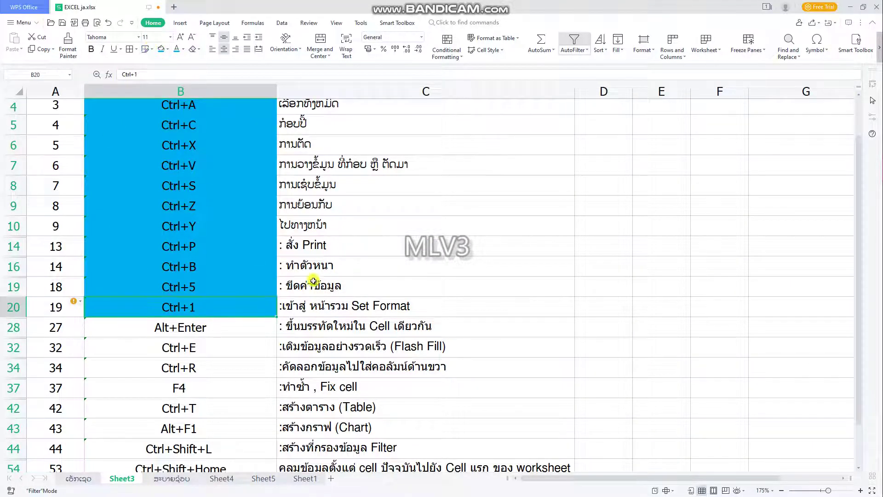
Review the alignment, font and border options of Format Cells for F14 on the sales sheet, and cancel.
left_click(171, 478)
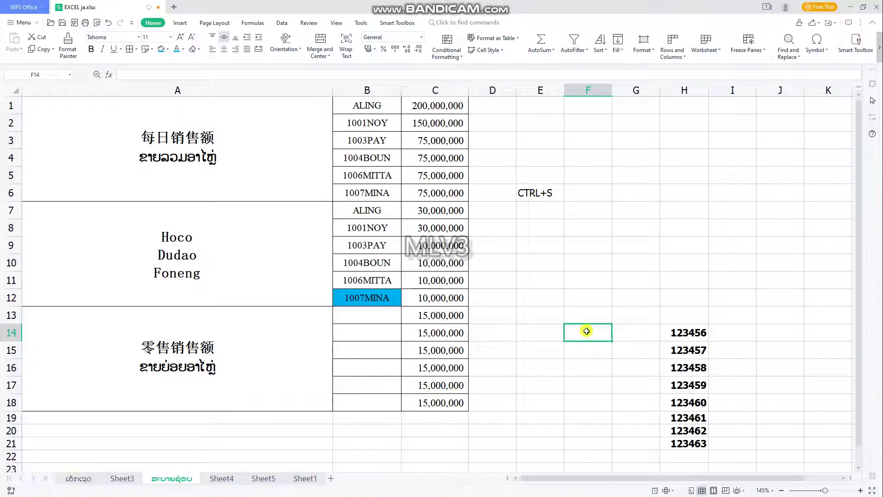
key("ctrl+1")
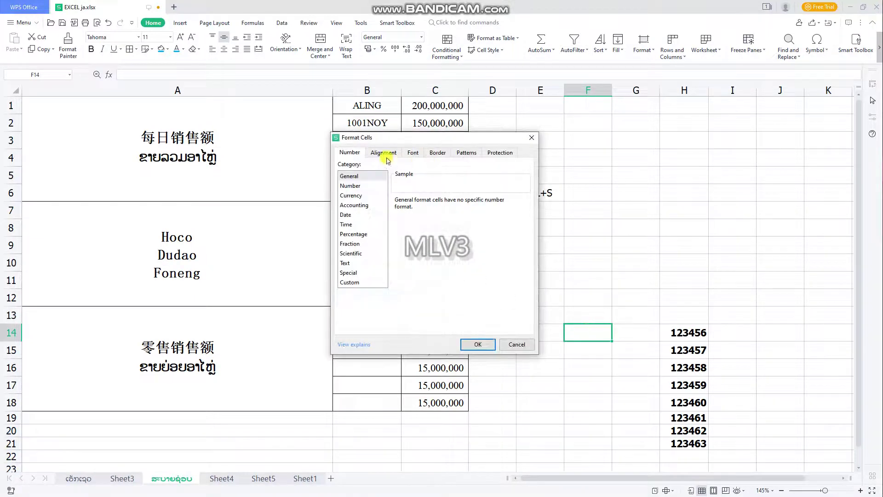
left_click(384, 152)
left_click(420, 153)
left_click(438, 153)
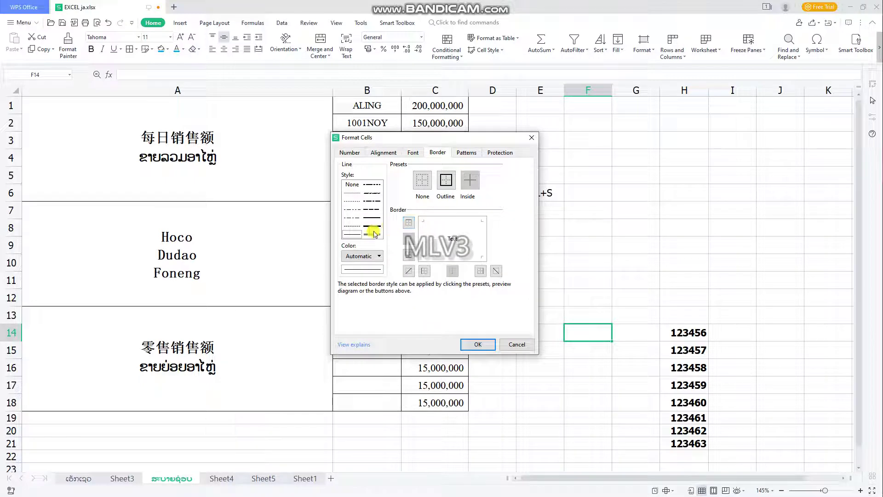
left_click(516, 345)
Copy the Ctrl+Shift+Home description in C54 of Sheet3 into G15 of the sales sheet.
left_click(122, 478)
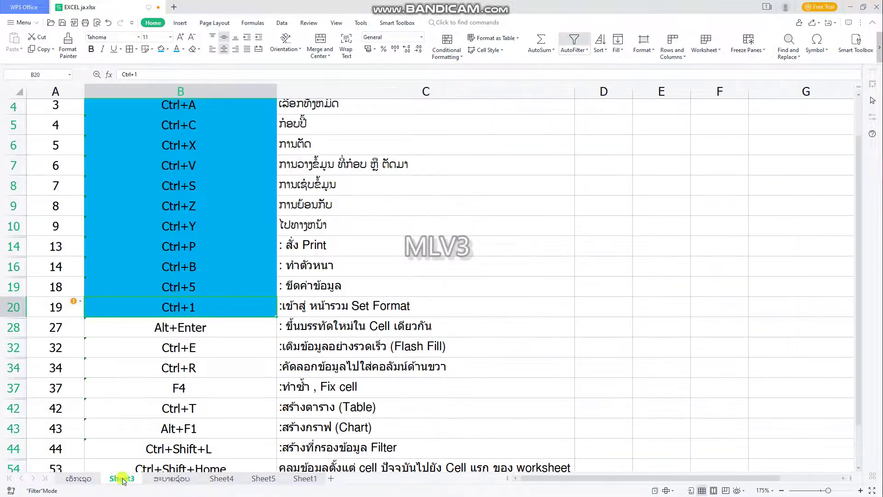
left_click(186, 335)
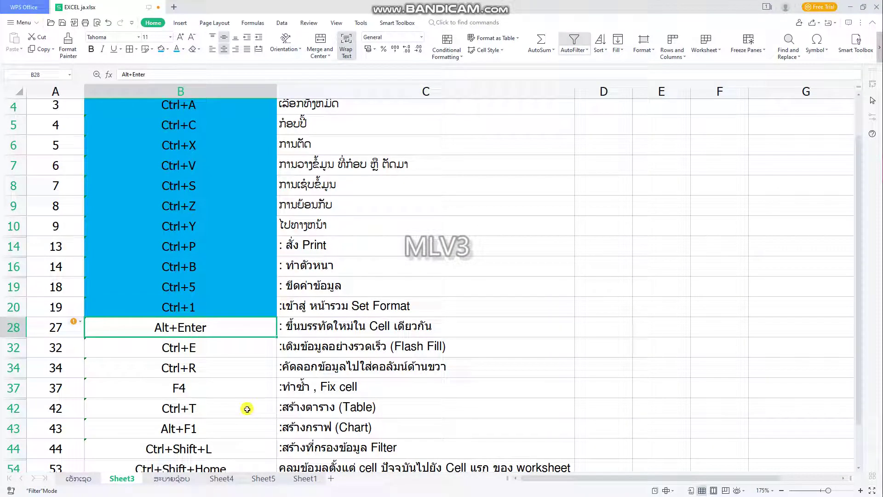
left_click(395, 331)
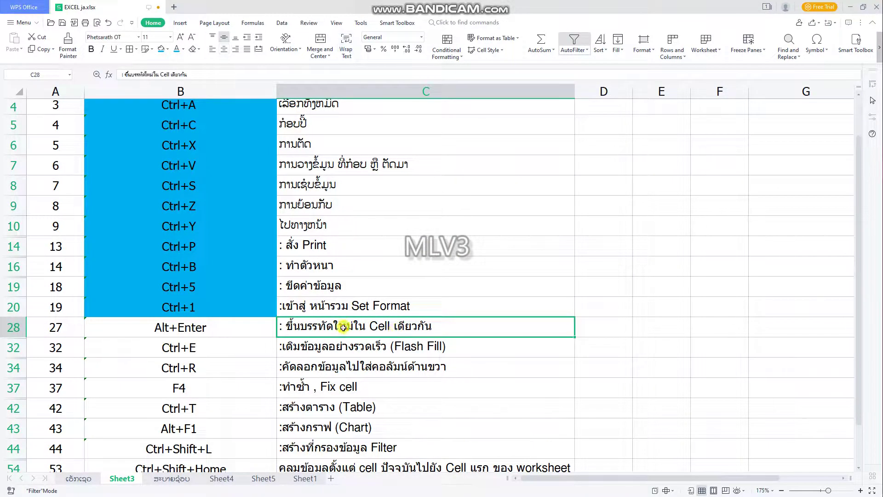
left_click(373, 462)
key("ctrl+c")
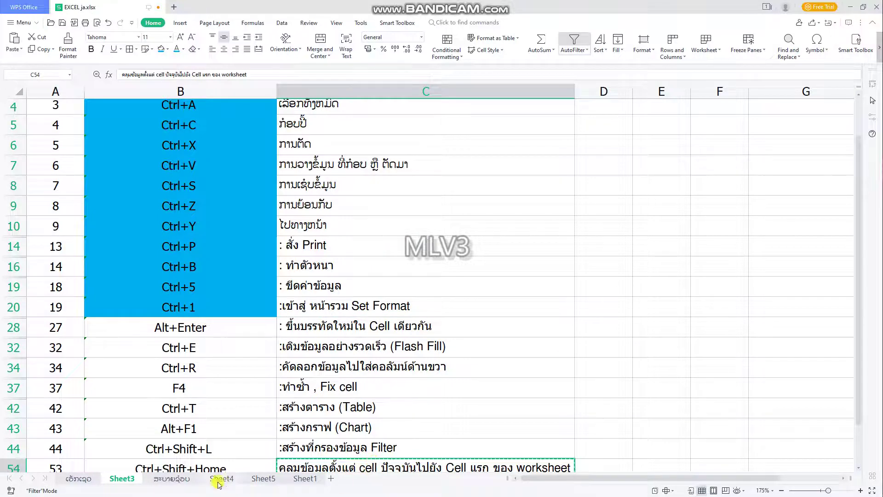
left_click(172, 478)
left_click(450, 421)
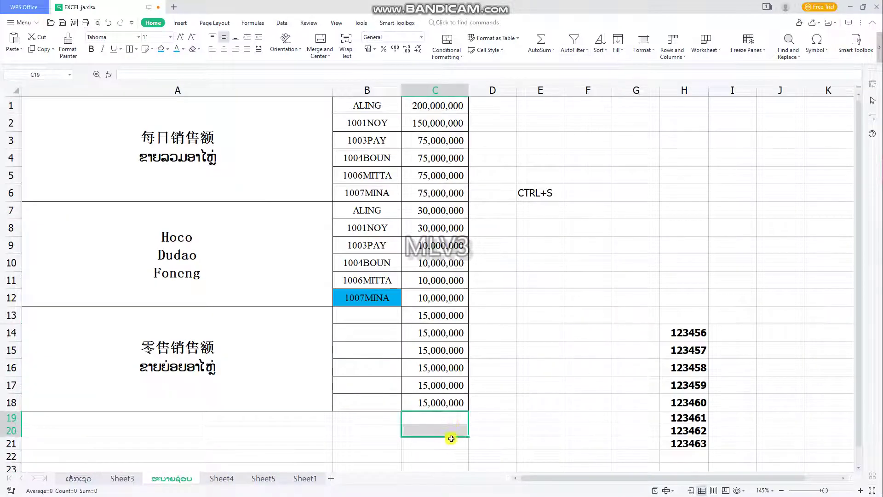
scroll(452, 438, "down", 2)
left_click(262, 345)
left_click(563, 193)
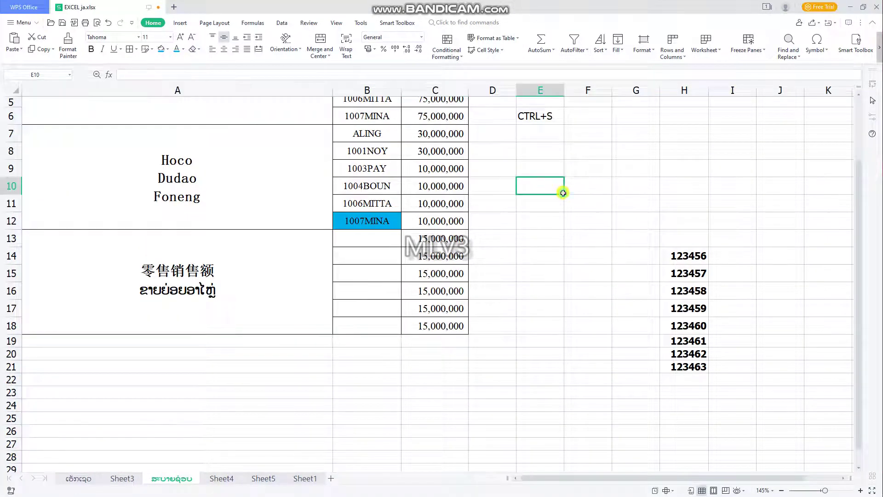
left_click(617, 268)
key("ctrl+v")
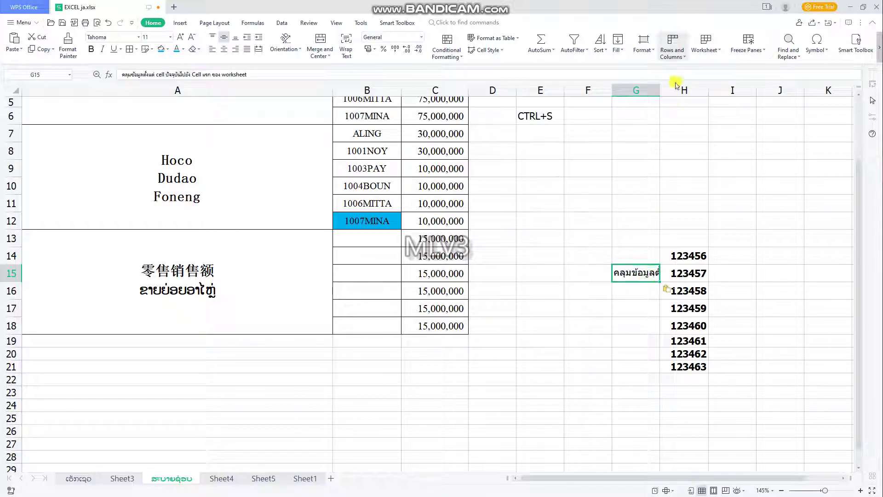
Widen column G and split the G15 text into three lines within the cell, breaking after "ตั้งแต่" and after "ไปยัง".
left_click_drag(660, 90, 807, 115)
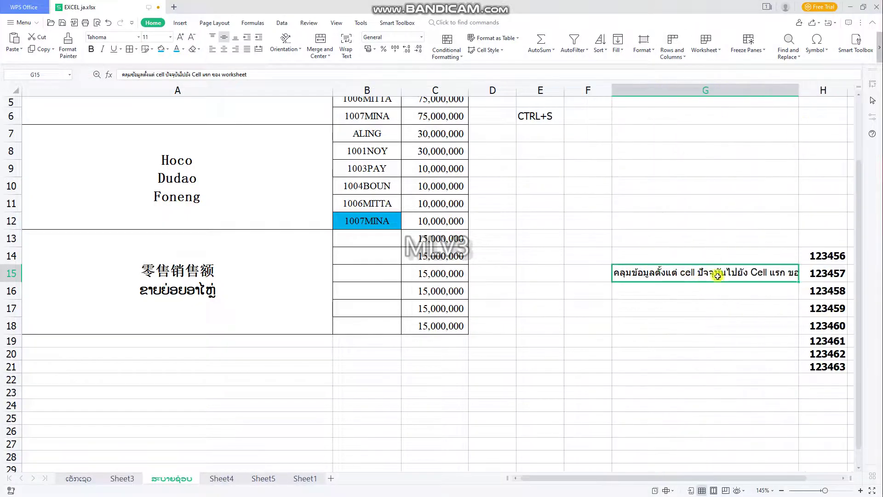
double_click(722, 272)
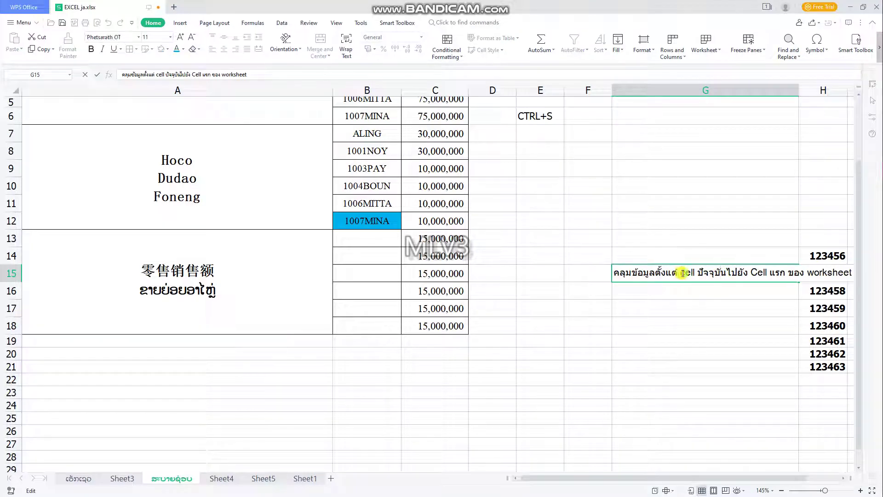
key("alt+Return")
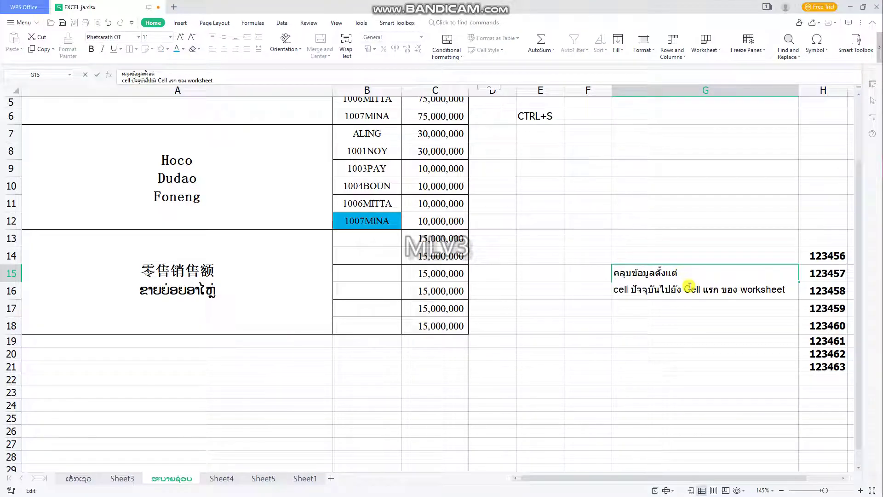
left_click(686, 289)
key("alt+Return")
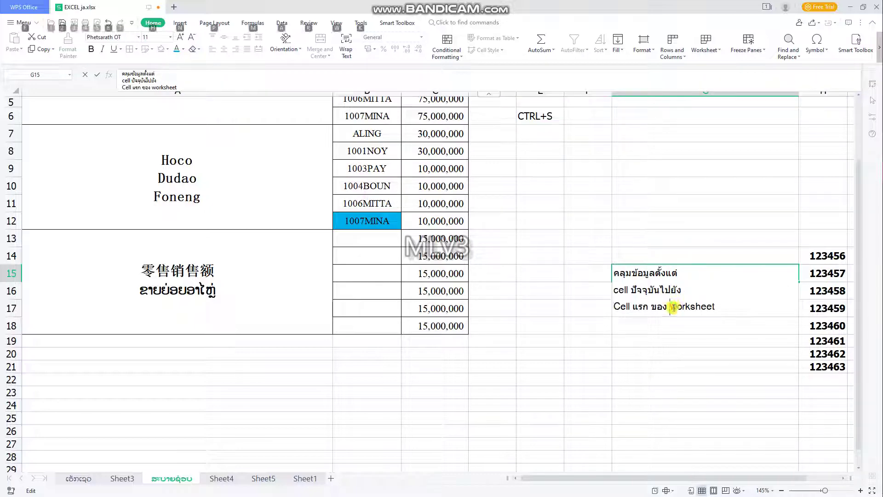
key("Return")
Increase the height of row 15 to fit all three lines of the G15 text.
left_click(679, 280)
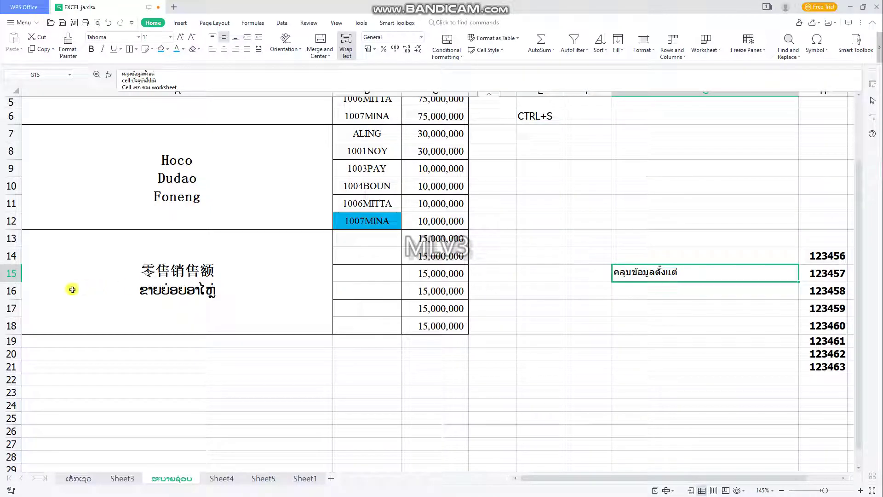
left_click_drag(11, 283, 11, 375)
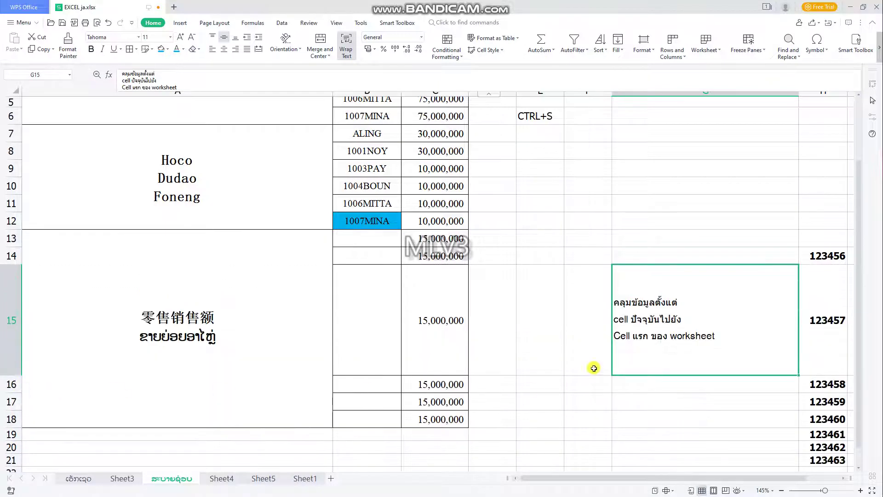
double_click(660, 339)
left_click(683, 399)
Fill the Alt+Enter cell in the Sheet3 shortcut list with blue.
left_click(123, 478)
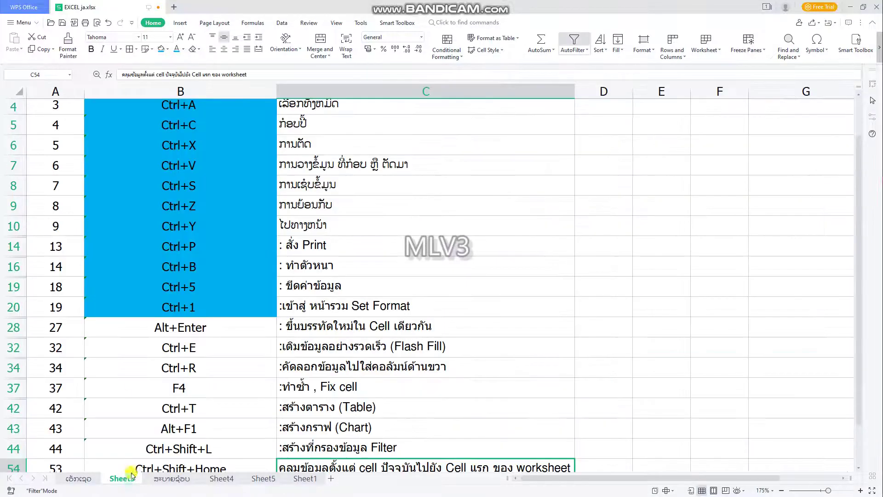
left_click(204, 325)
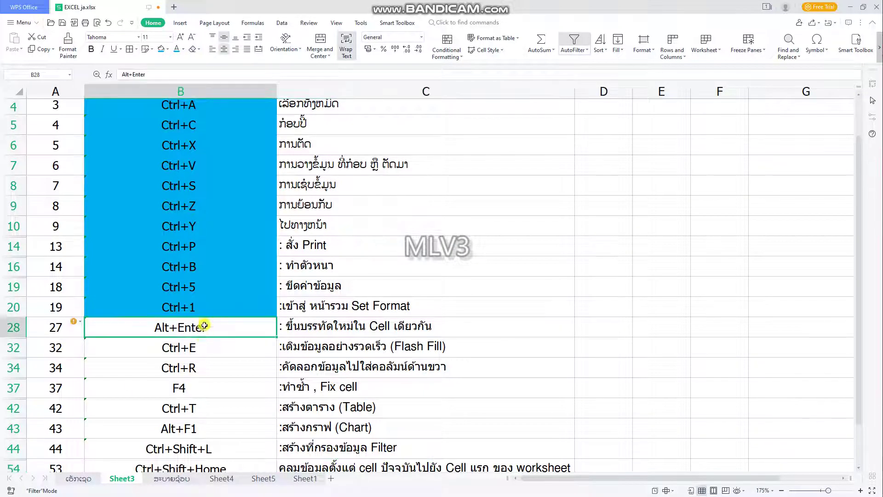
left_click(162, 51)
Enter 200 in D1 and 150 in D2 on the sales sheet, and fill C1:D2 with blue.
left_click(155, 482)
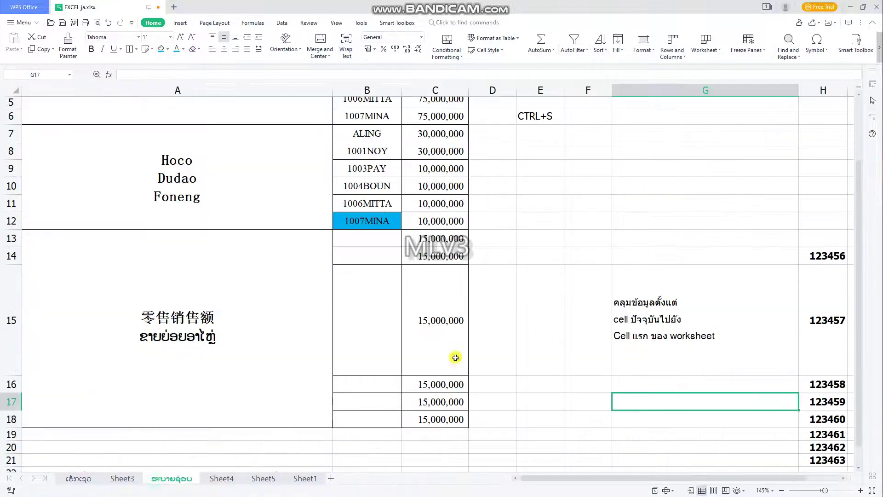
scroll(483, 336, "up", 2)
left_click(484, 107)
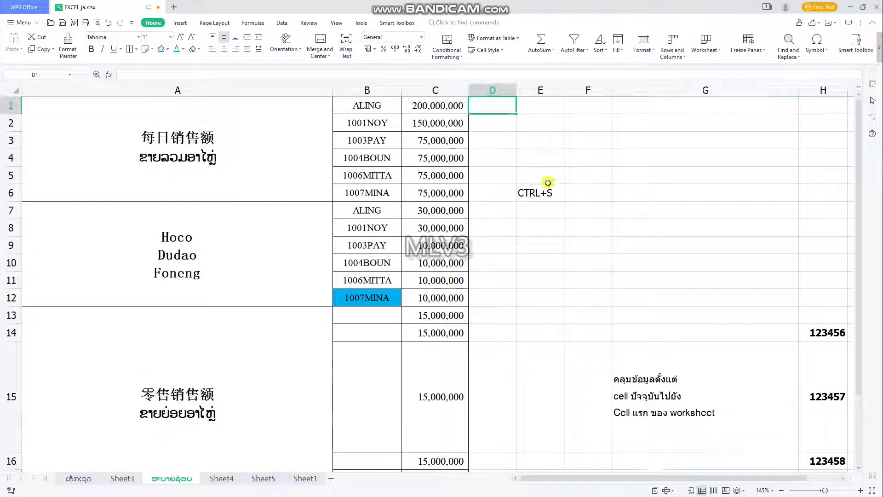
type("200")
key("Return")
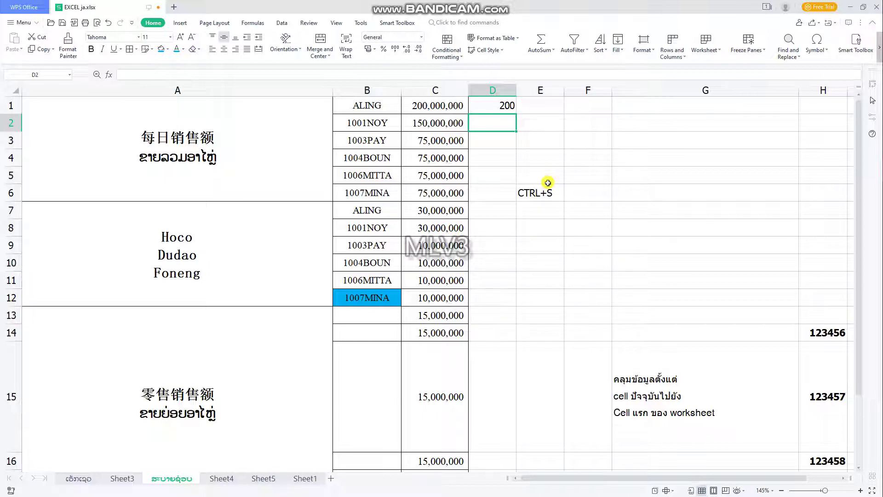
type("150")
key("Return")
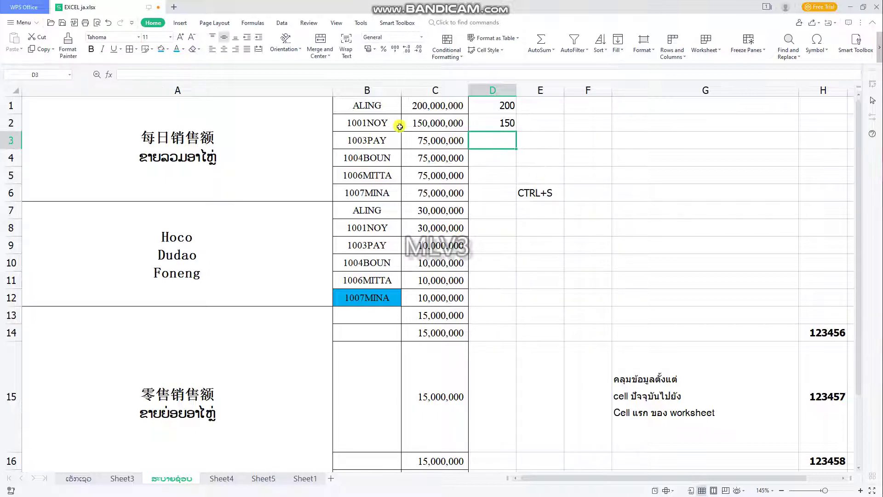
left_click_drag(442, 107, 491, 123)
left_click(161, 53)
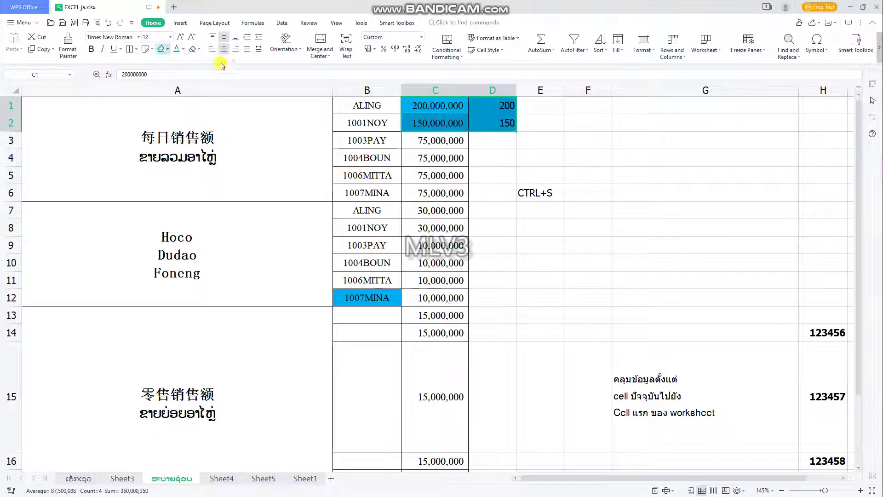
Change the shortcut label in E6 to CTRL+E.
left_click(536, 194)
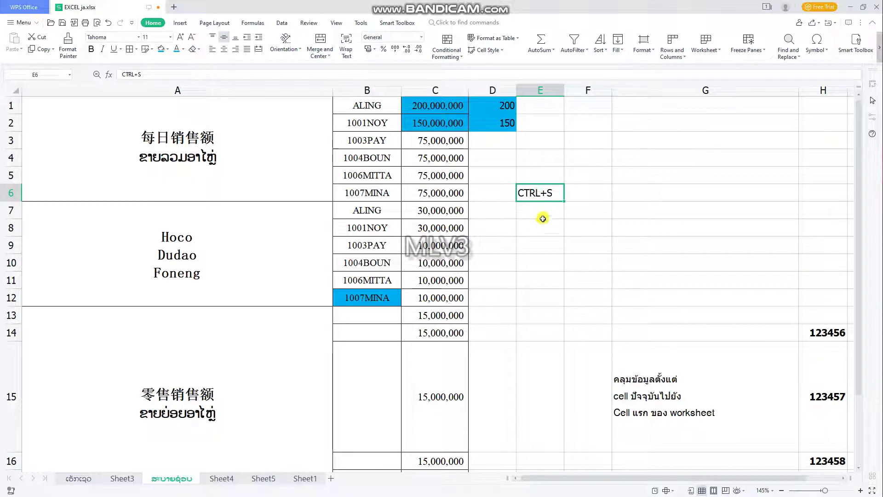
double_click(551, 194)
left_click(568, 152)
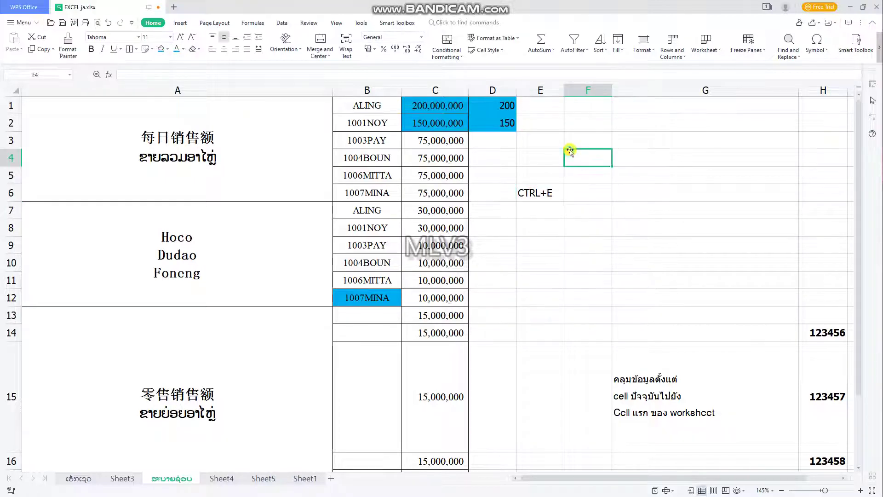
Flash Fill column D from D3 downward following the shortened amounts in D1 and D2.
left_click(496, 140)
key("ctrl+e")
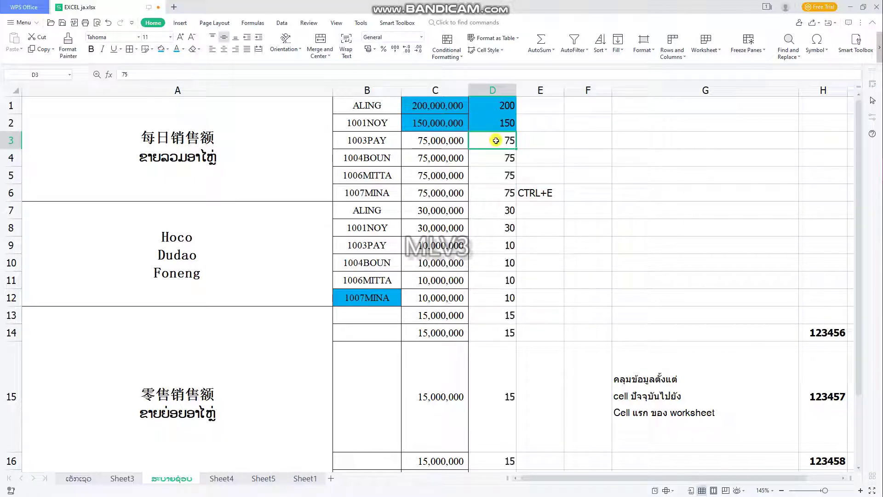
left_click_drag(495, 140, 448, 476)
scroll(484, 127, "up", 1)
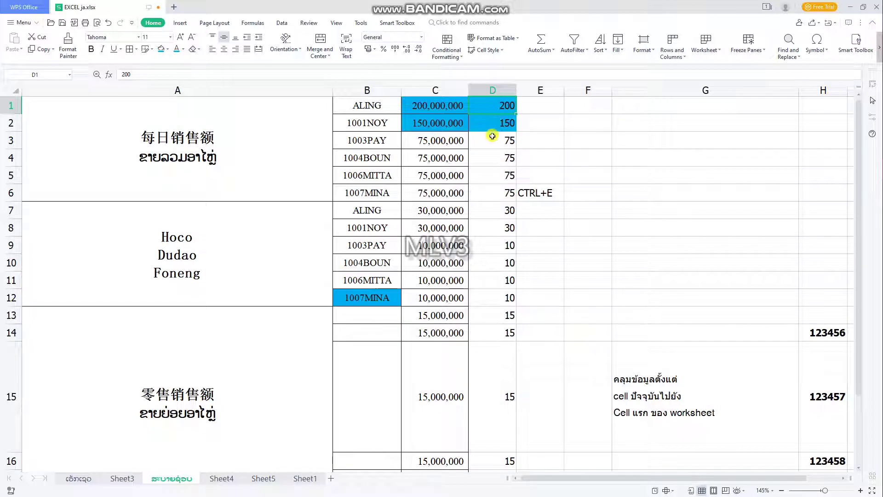
left_click(499, 128, "ctrl")
left_click(513, 102, "ctrl")
Add the prefix 8888 to the name in B1.
double_click(350, 106)
type("888")
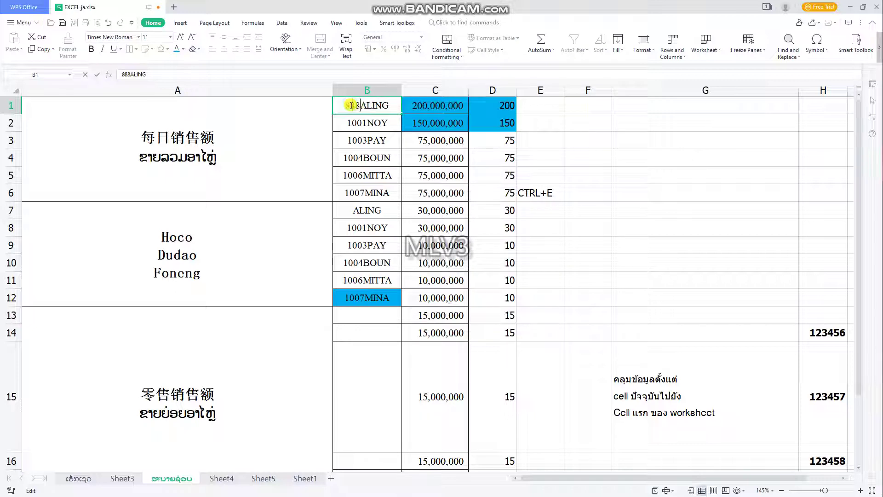
type("85")
key("Return")
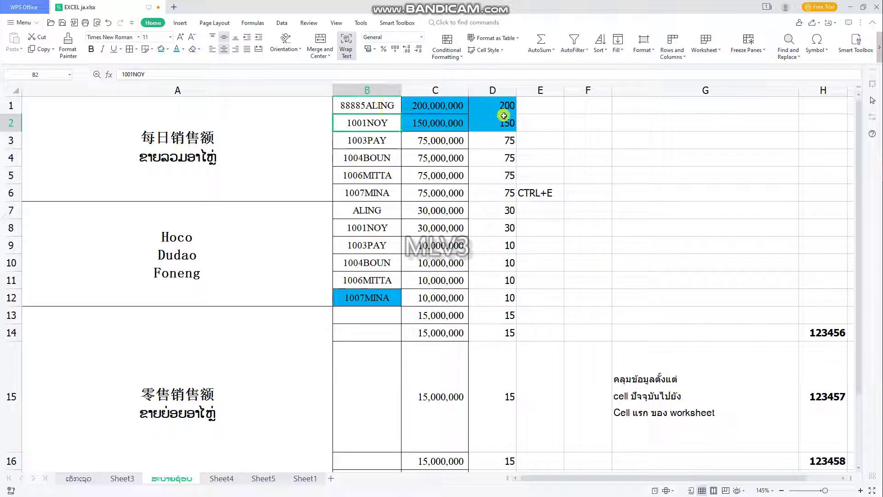
key("ctrl+z")
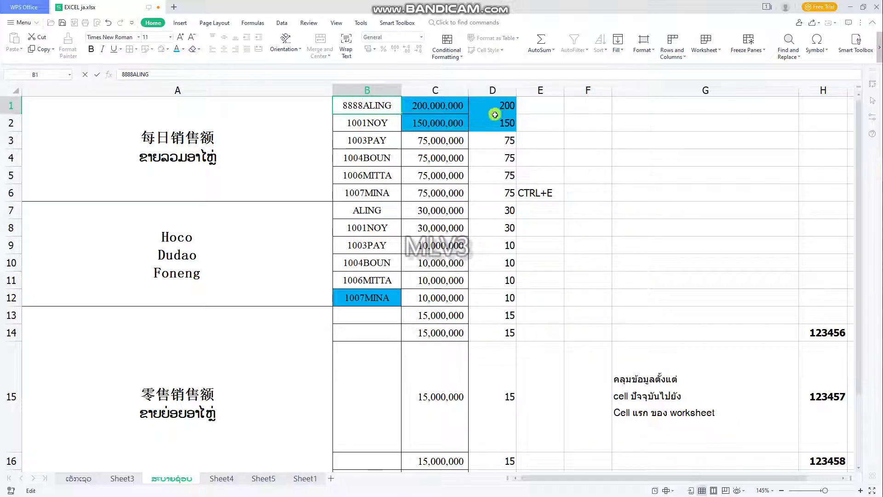
Replace the values in D1 and D2 with just the names from B1 and B2, without their number prefixes.
left_click(495, 109)
type("A")
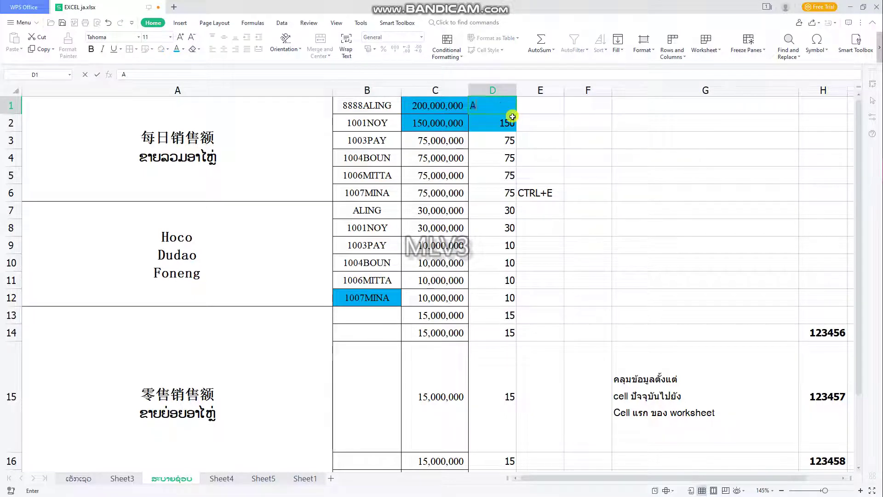
type("LING")
key("Return")
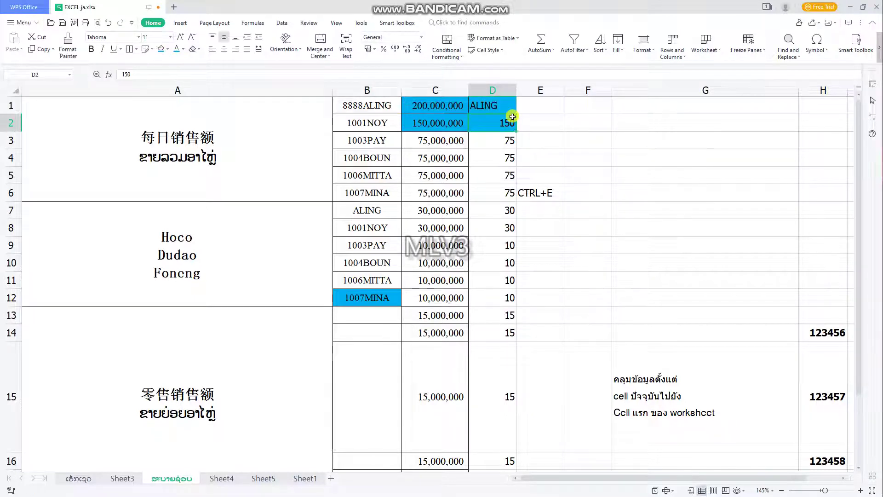
type("NOY")
key("Return")
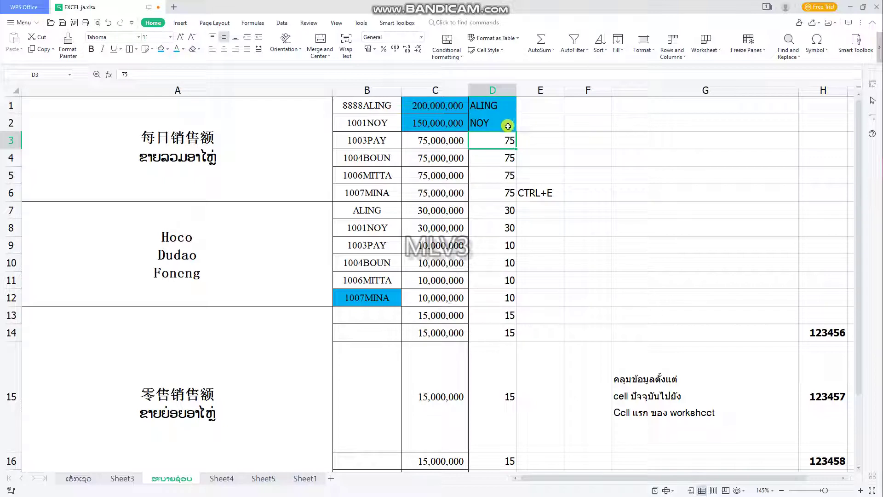
Clear the old numbers in column D from D3 downward and Flash Fill it with the names from column B.
key("ctrl+e")
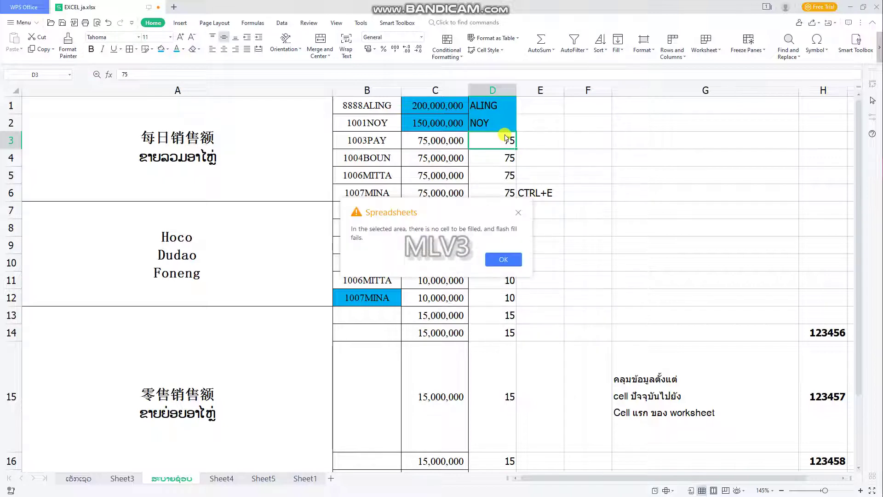
left_click(512, 259)
left_click(506, 94)
left_click_drag(506, 107, 505, 122)
key("Delete")
left_click(505, 146)
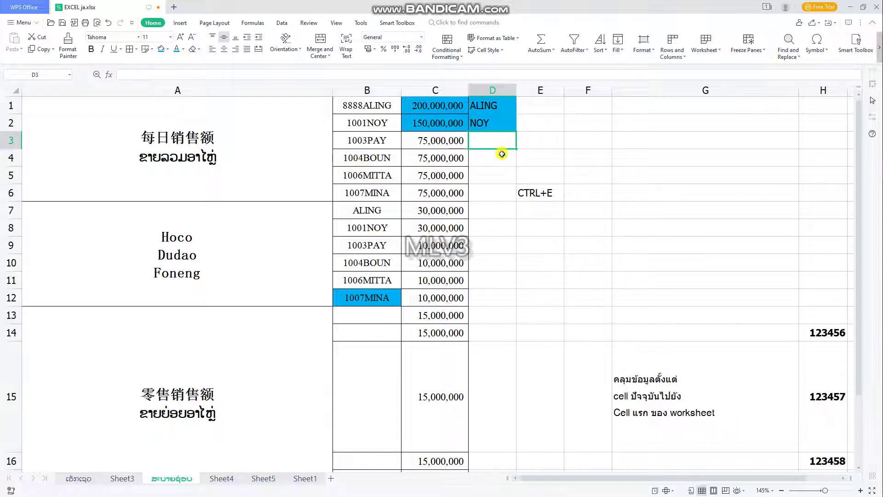
key("ctrl+e")
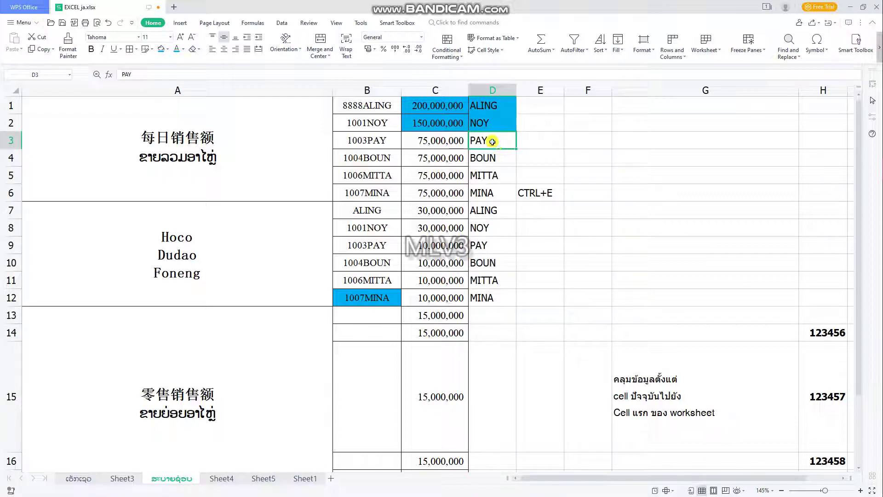
Fill the CTRL+E label in E6 with blue and enlarge its font to size 14.
left_click_drag(359, 107, 505, 296)
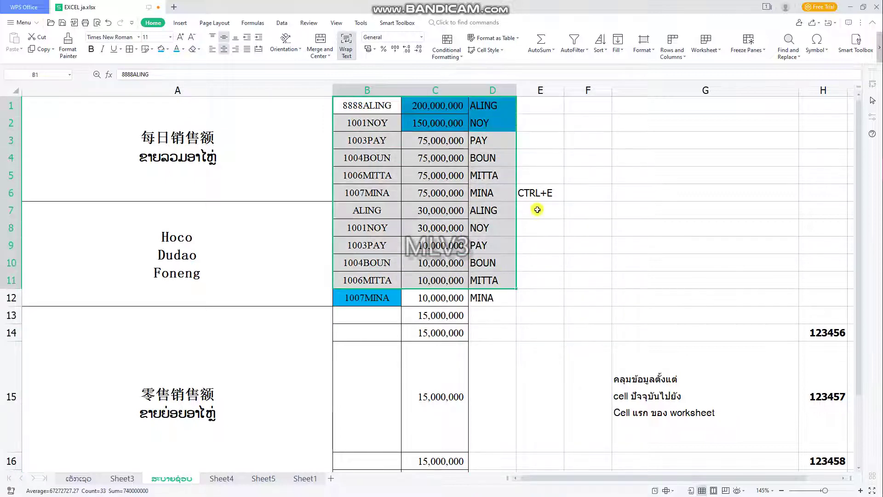
left_click(537, 194)
left_click(180, 37)
left_click(180, 37)
left_click(180, 37)
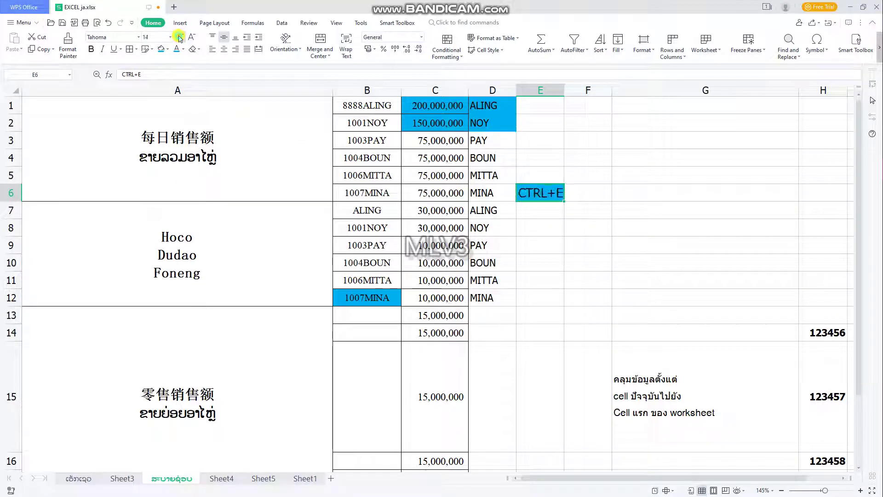
Enlarge the font of the CTRL+E label in E6 to size 22.
left_click(180, 37)
left_click(180, 37)
left_click(506, 419)
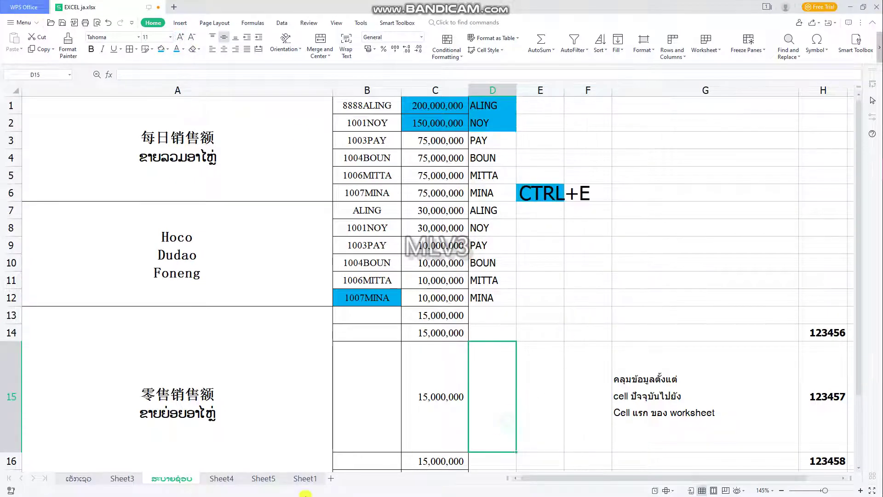
Fill the Ctrl+E cell in Sheet3's shortcut list with blue and select the Ctrl+R cell.
left_click(124, 479)
left_click(191, 348)
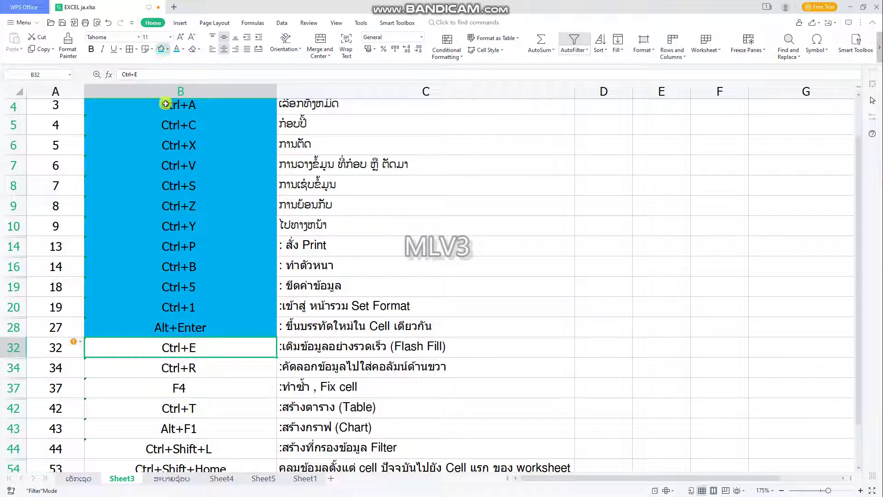
key("F4")
left_click(211, 375)
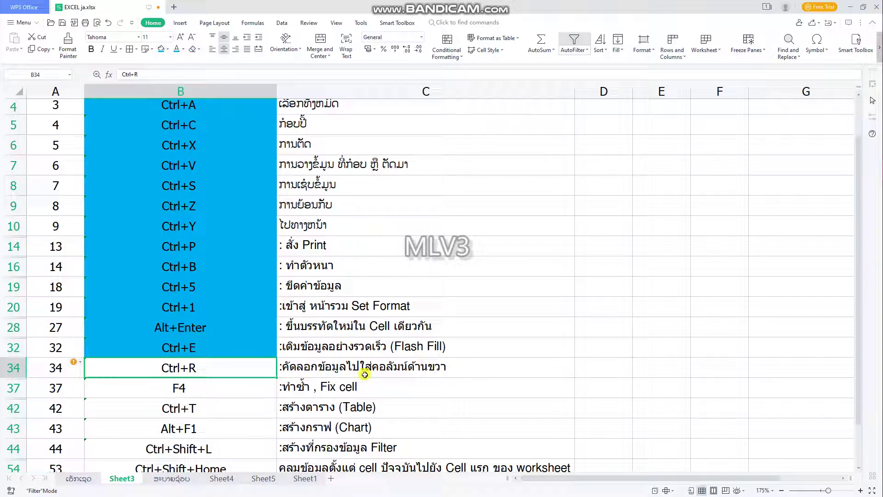
Widen column E on the sales sheet to fit the CTRL+E label.
left_click(222, 478)
left_click(172, 479)
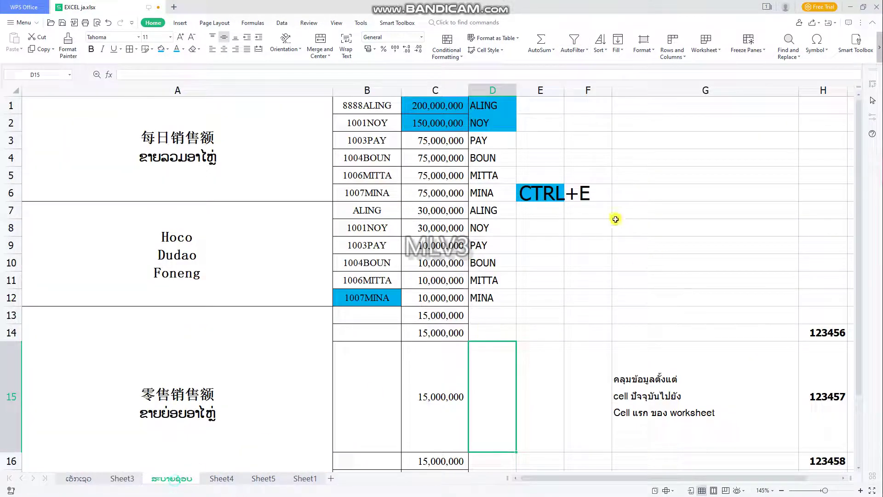
left_click(566, 206)
left_click_drag(566, 95, 598, 95)
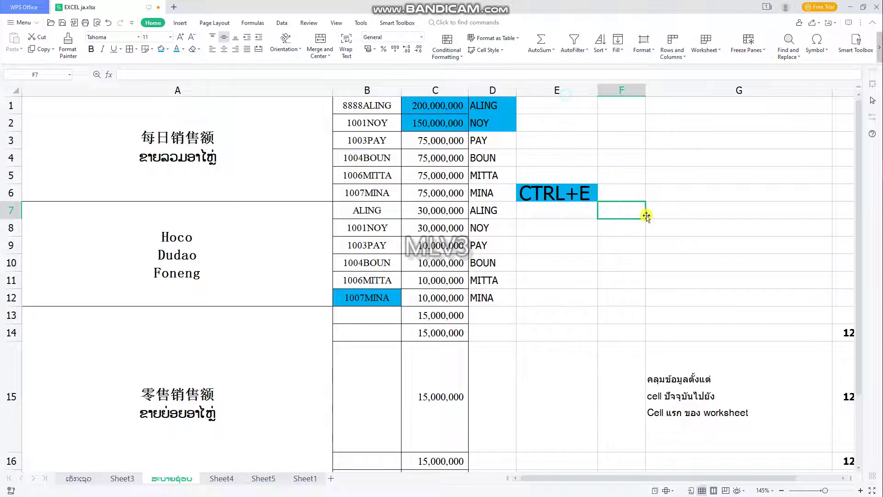
Fill the CTRL+E label rightward from E6 into F6 and widen column F to fit it.
left_click(638, 189)
type("CTRL+E")
left_click(657, 214)
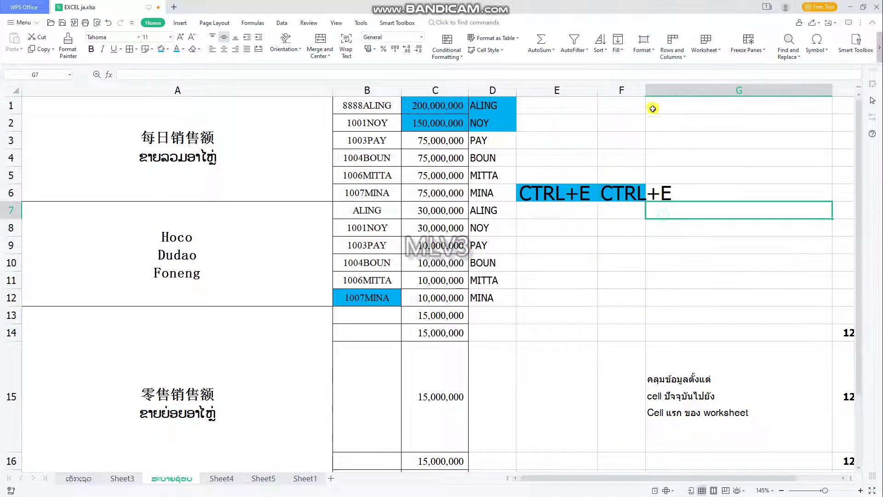
left_click_drag(646, 90, 680, 90)
left_click(708, 196)
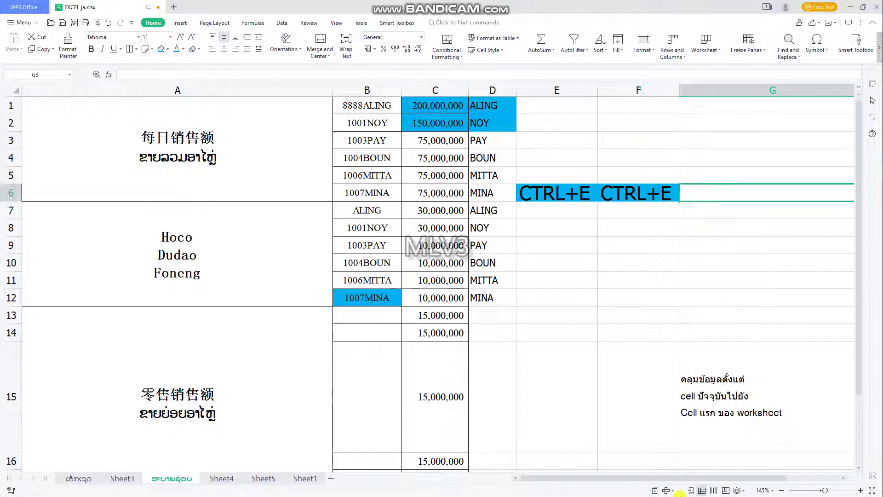
Change the label in F6 to CTRL+R.
left_click_drag(678, 478, 727, 479)
left_click(522, 194)
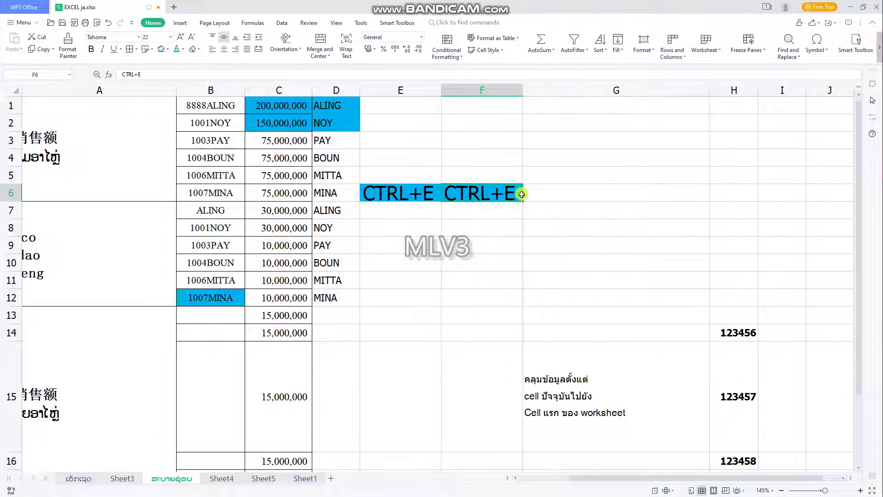
double_click(520, 194)
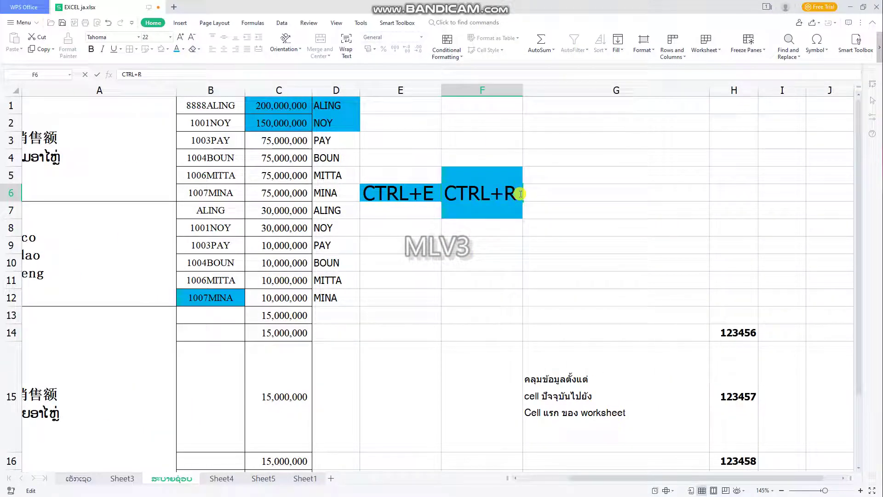
key("Tab")
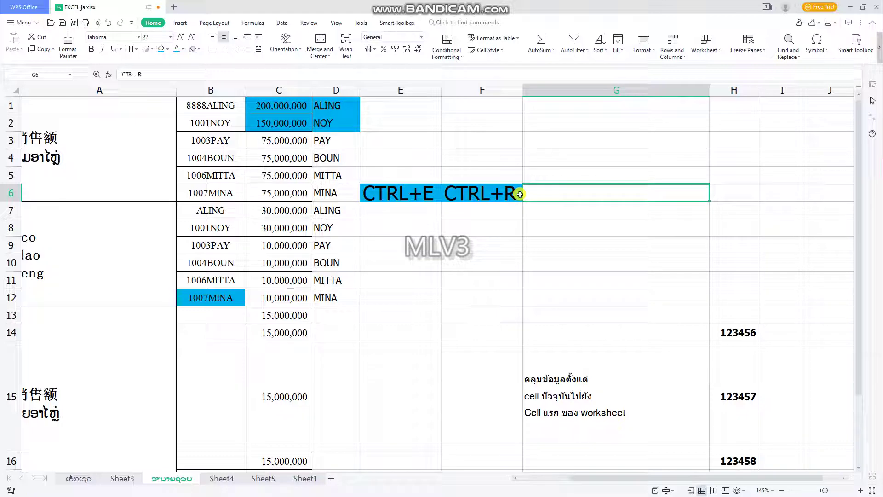
Fill the CTRL+R label rightward from F6 into G6, H6 and I6, one cell at a time.
key("ctrl+r")
left_click(749, 193)
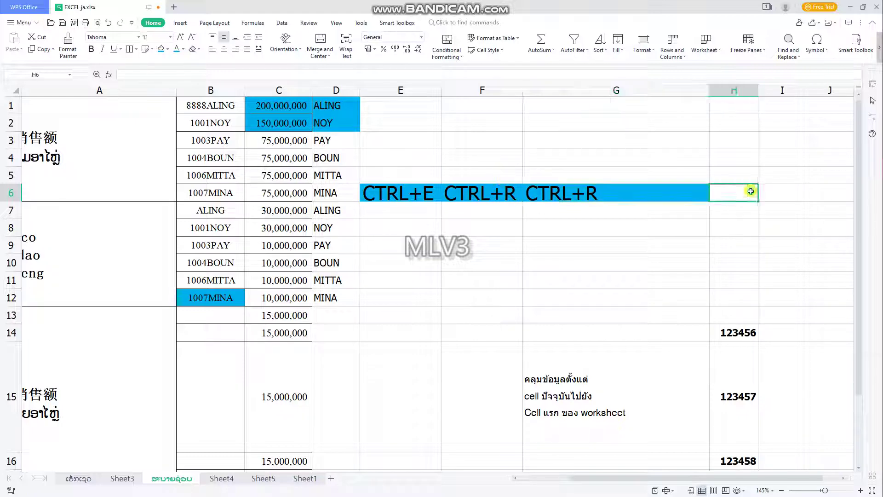
key("ctrl+r")
left_click(797, 192)
key("ctrl+r")
Fill I14, D15, E15, F15 and H15 with the contents of the cells directly to their left.
left_click(792, 332)
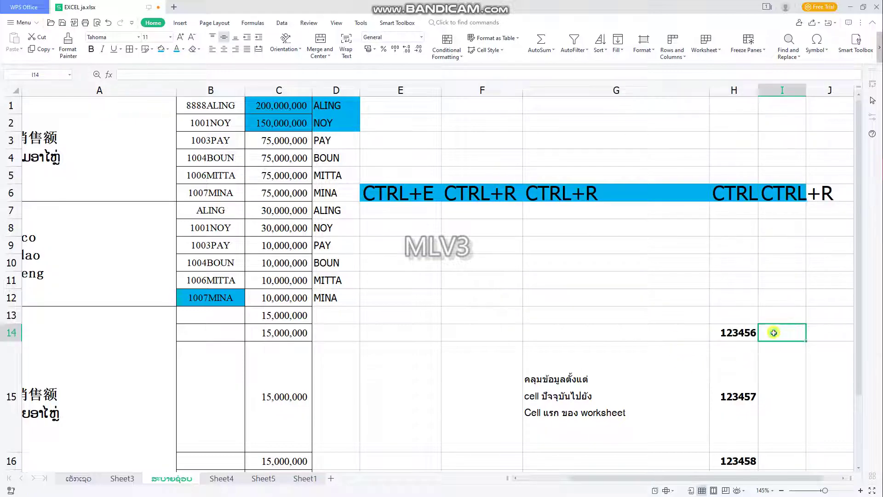
key("ctrl+r")
left_click(347, 388)
key("ctrl+r")
left_click(423, 400)
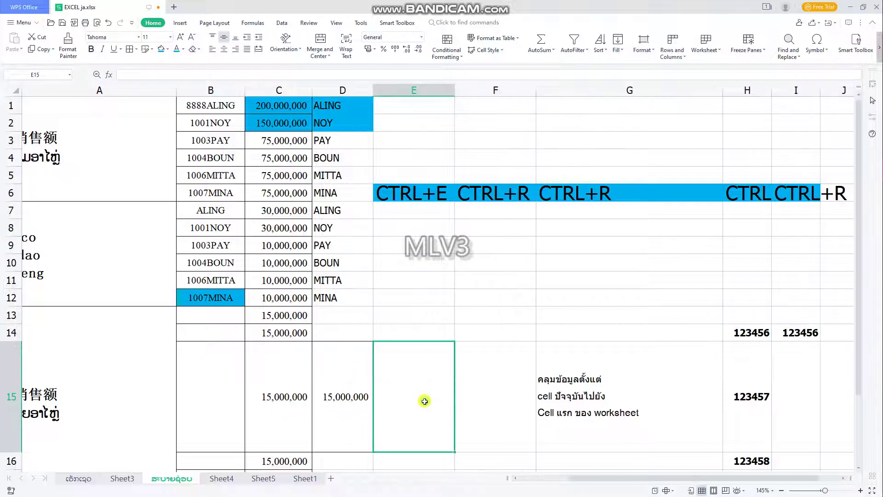
key("ctrl+r")
left_click(489, 404)
key("ctrl+r")
left_click(751, 400)
key("ctrl+r")
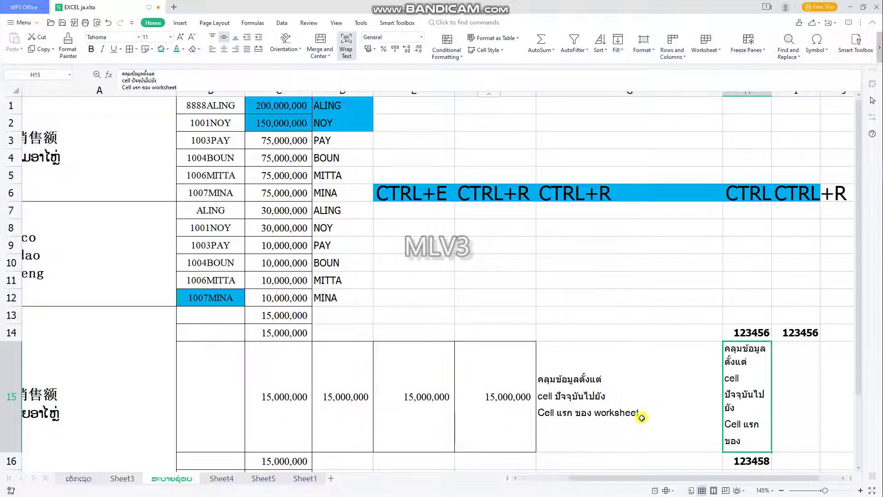
Fill the Ctrl+R cell in Sheet3's shortcut list with blue and select the F4 cell.
left_click(221, 478)
left_click(121, 478)
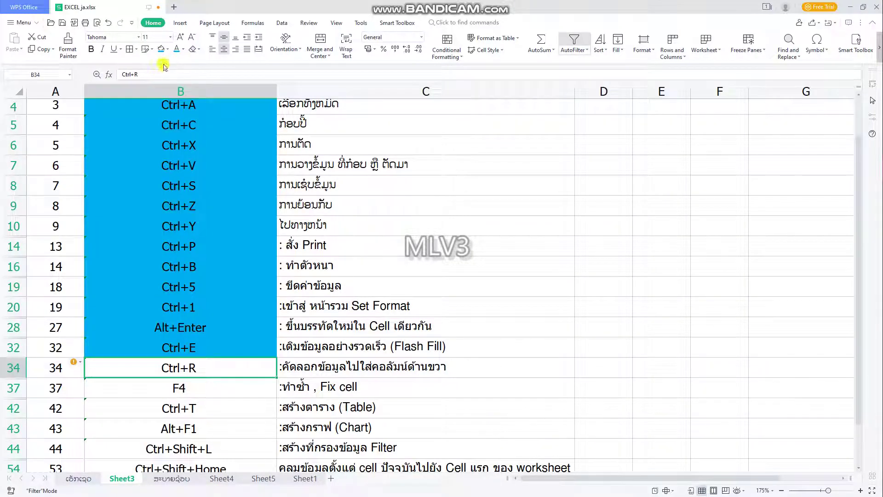
key("F4")
key("Down")
key("Down")
left_click(223, 392)
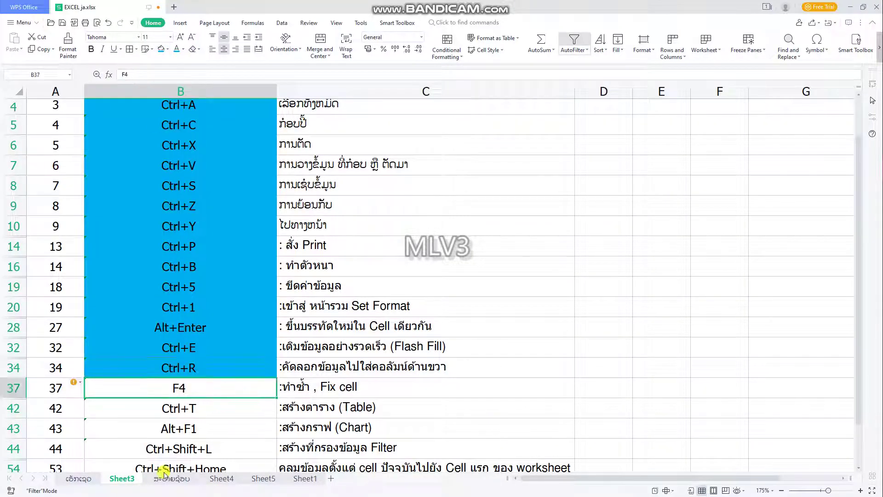
Repeat the blue fill on cell H15 of the sales sheet.
left_click(219, 478)
left_click(174, 478)
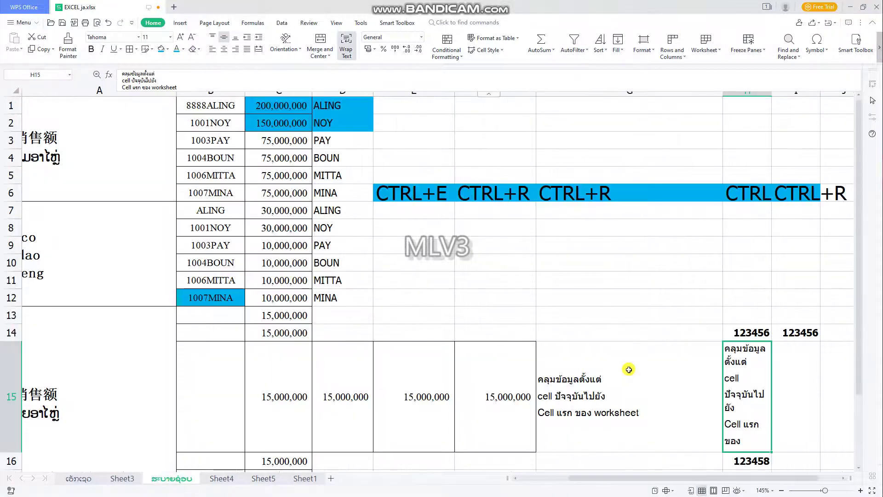
key("F4")
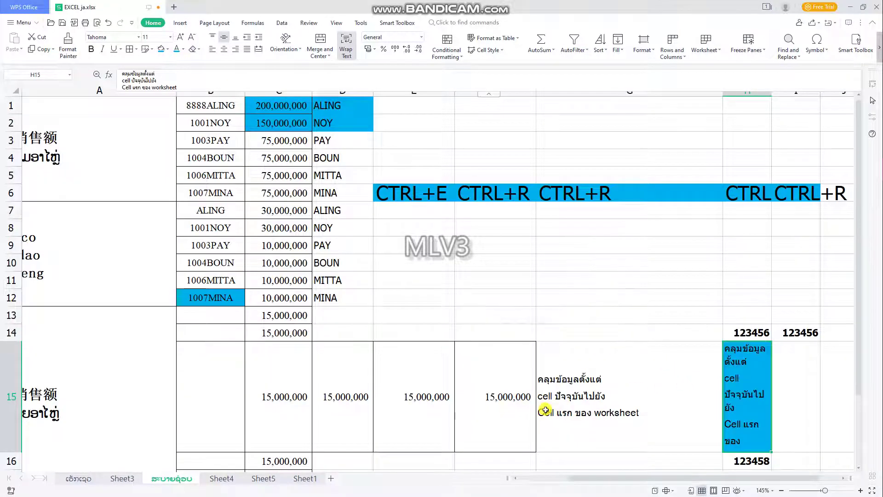
left_click(463, 221)
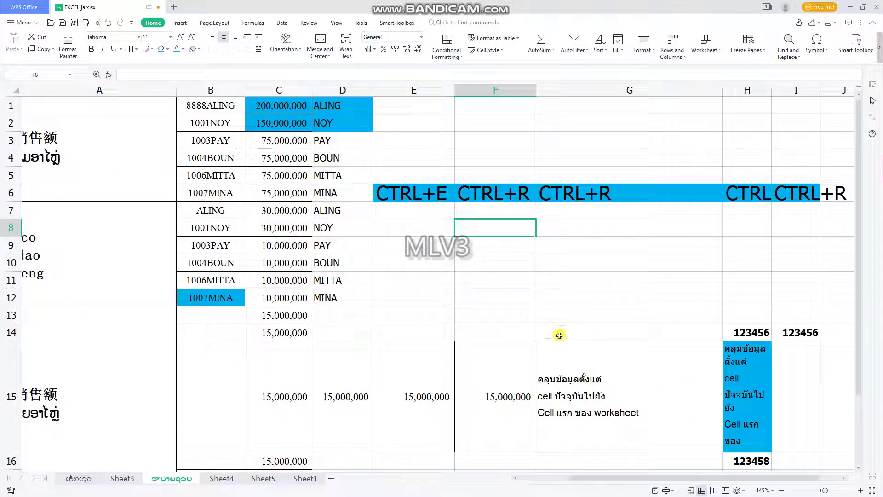
Fill the range B7:F13 with blue and repeat that fill on B15:G15.
left_click_drag(520, 316, 213, 219)
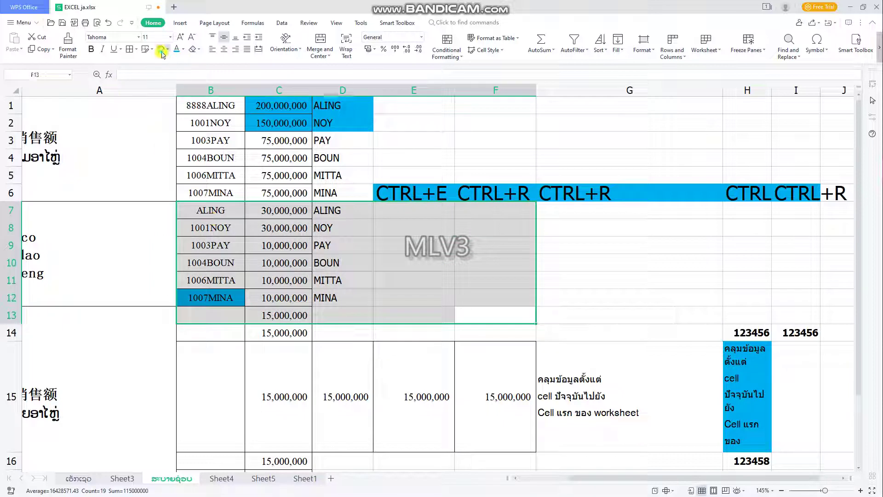
left_click(162, 54)
left_click_drag(585, 398, 212, 357)
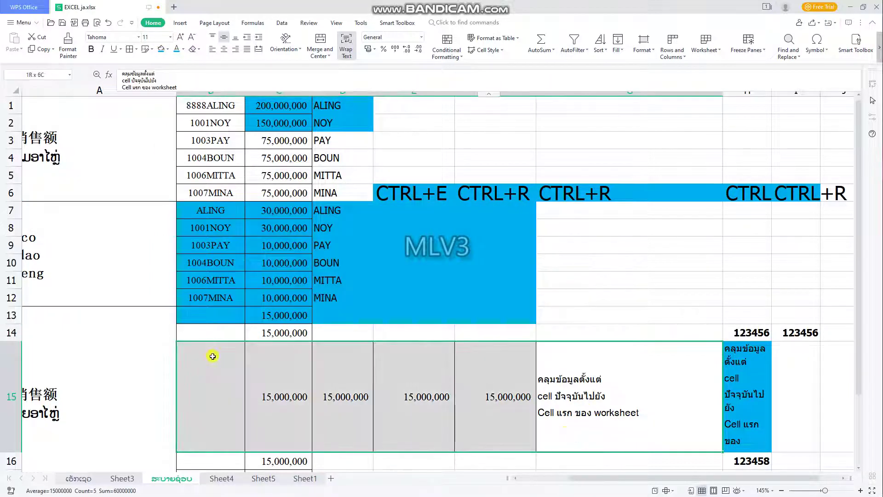
key("F4")
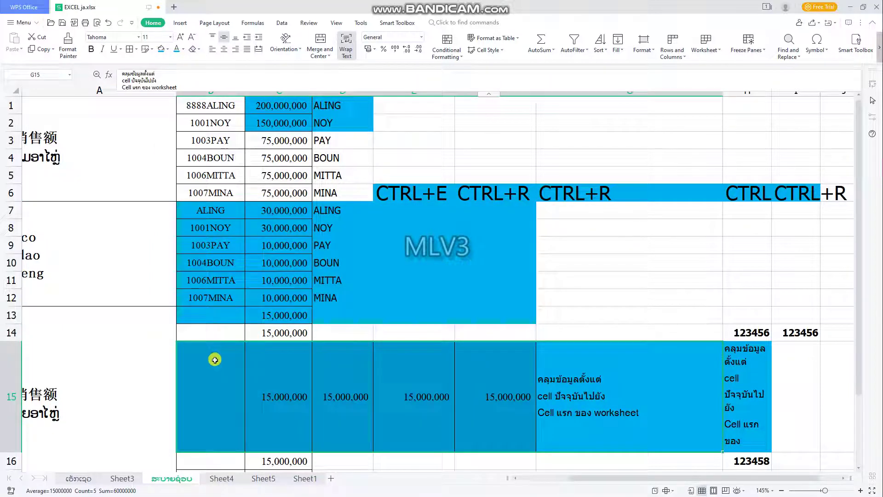
left_click(603, 283)
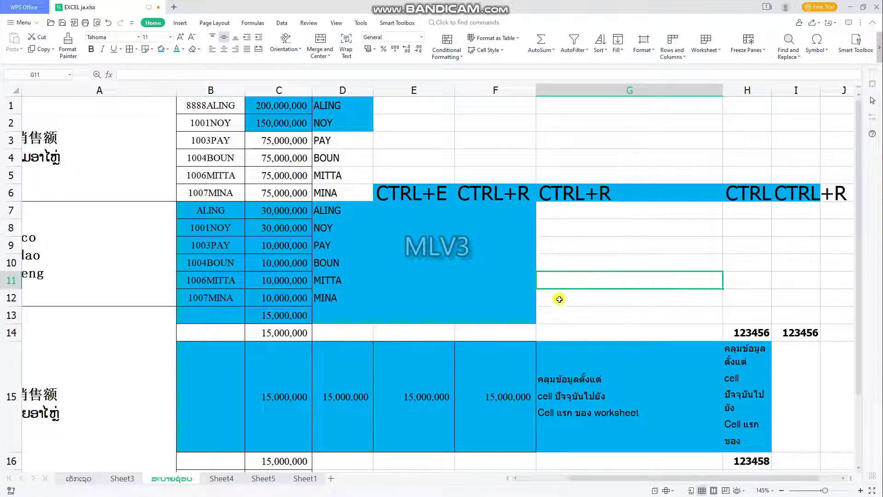
Enter the formula =H14 in cell F14.
double_click(272, 263)
left_click(496, 332)
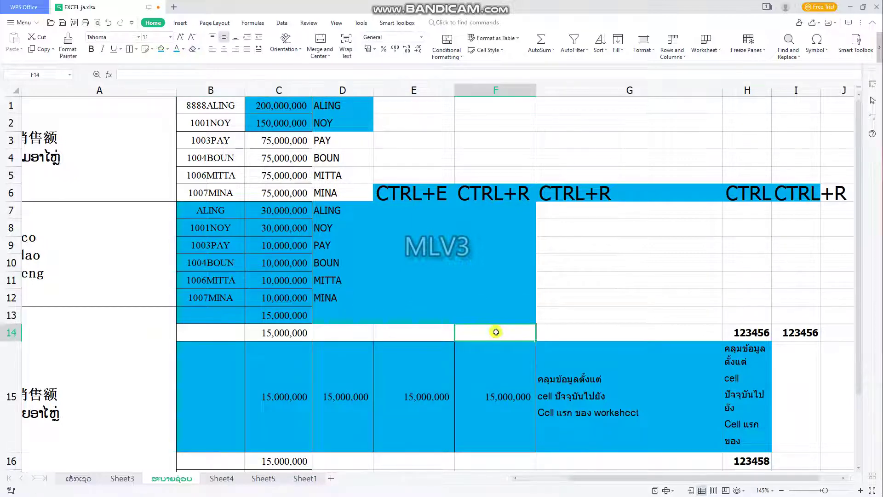
type("=")
left_click(752, 335)
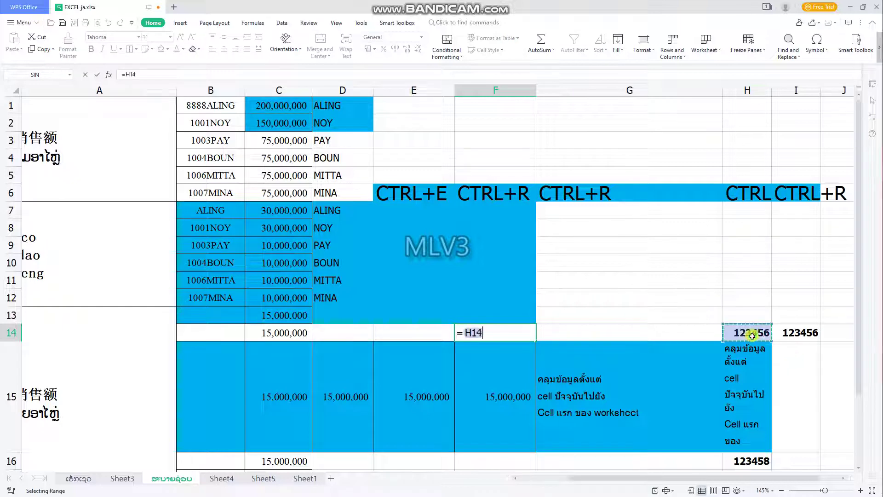
key("Return")
Cycle the reference in F14's formula through its absolute and relative forms, ending with =$H14.
left_click(525, 334)
double_click(525, 333)
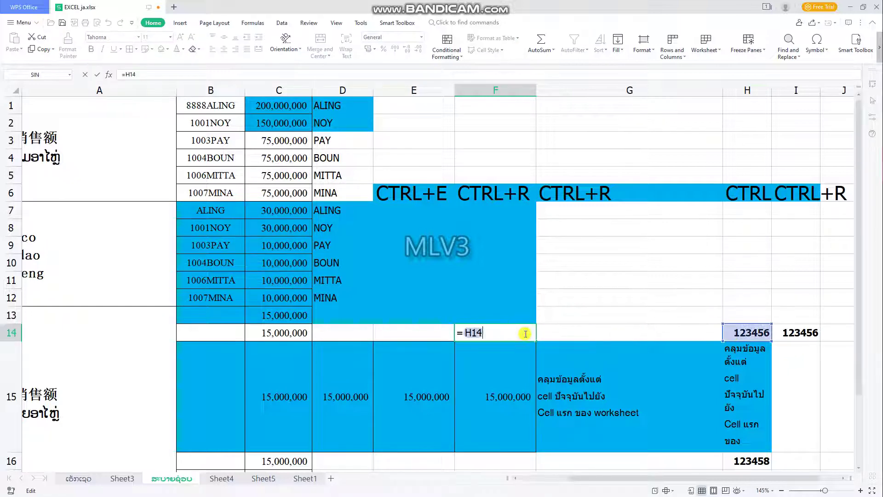
key("F4")
key("F4")
key("F4")
key("F4")
key("F4")
key("F4")
key("F4")
key("F4")
key("F4")
key("F4")
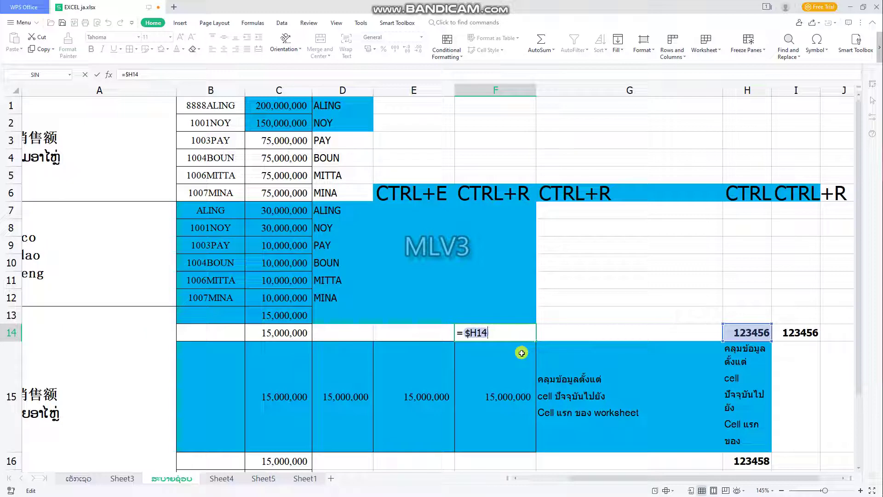
left_click(581, 339)
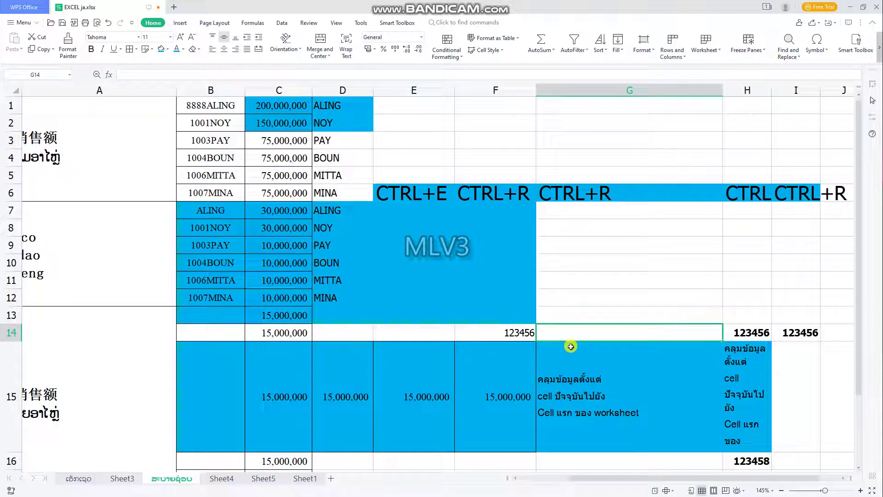
Enter the Lao note ການລ່ອກຫ້ອງ in G14, beside the locked-reference formula.
type("ໍ")
key("BackSpace")
key("super+space")
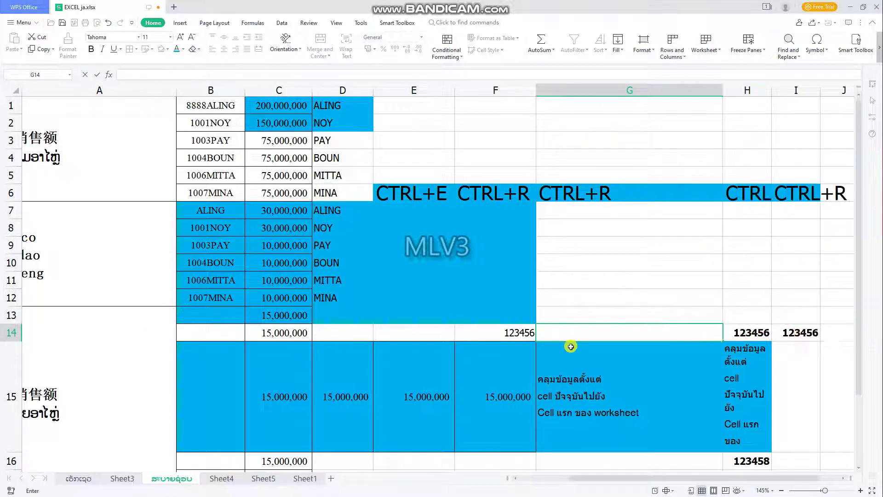
key("super+space")
type("ภา")
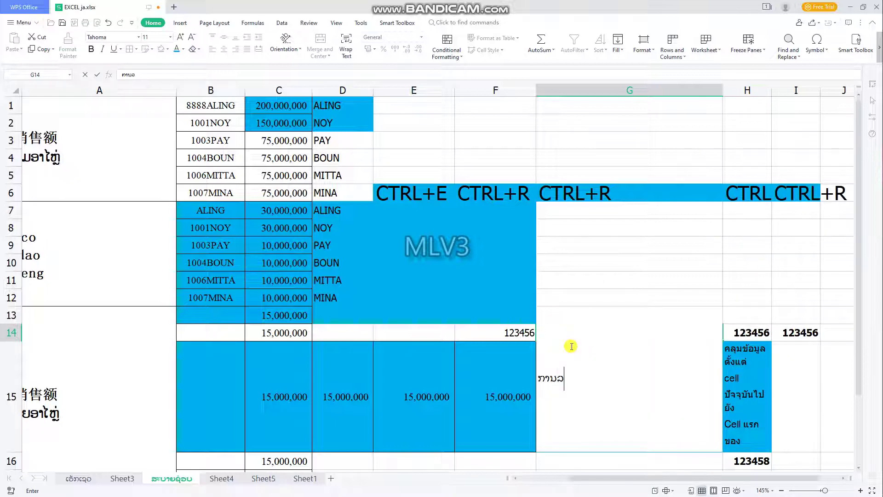
type("ນລ່ອກຫ້ອງ")
key("Return")
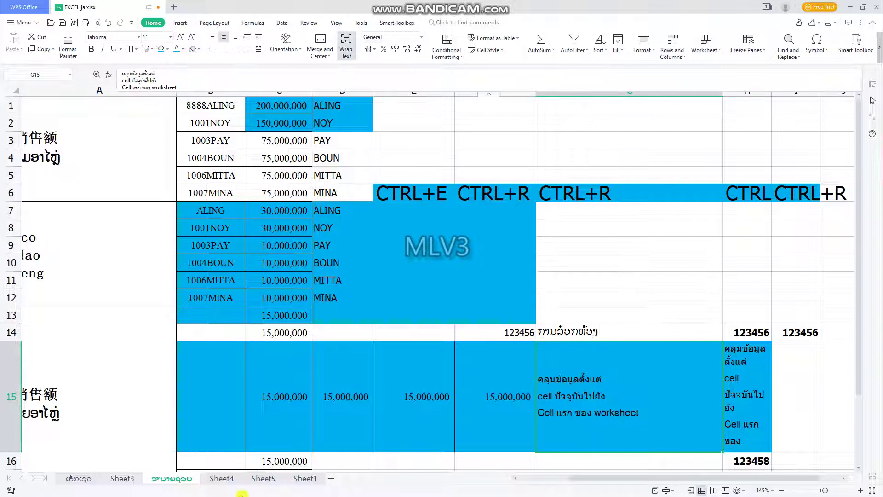
Fill the F4 cell in Sheet3's shortcut list with blue.
left_click(122, 479)
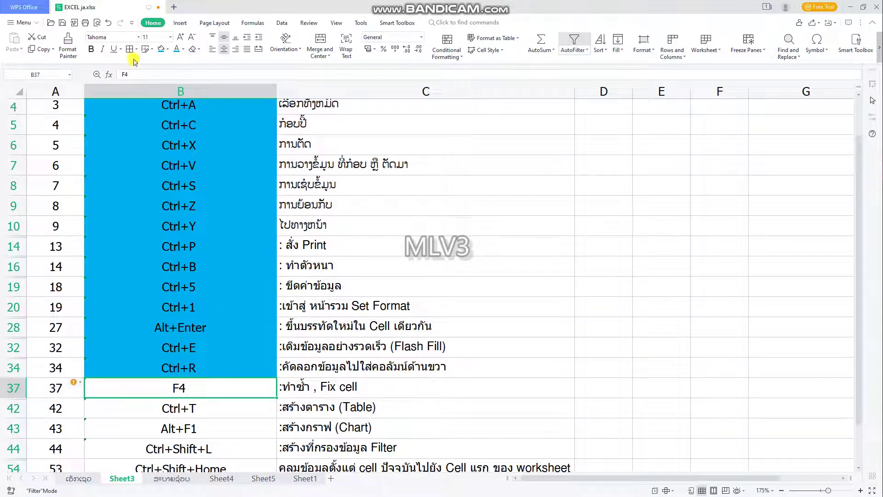
left_click(161, 49)
scroll(241, 347, "down", 2)
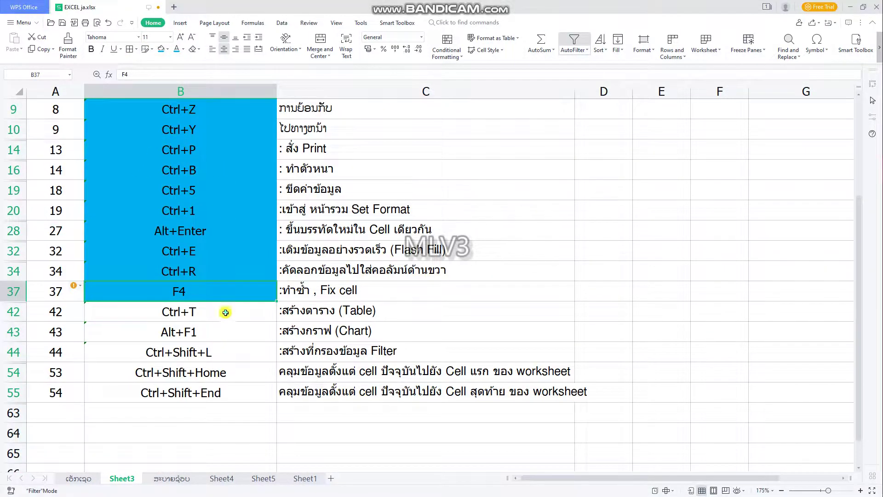
Delete every column from D to the end of the sales sheet and return to its start.
left_click(195, 477)
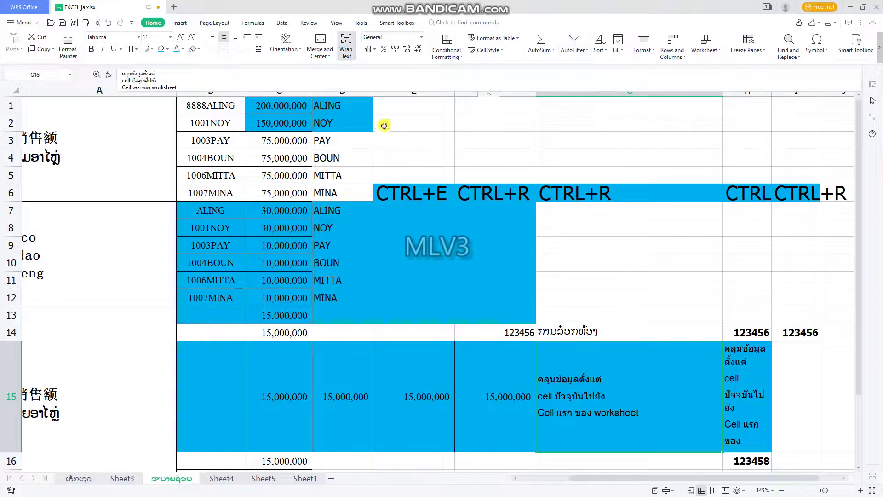
left_click(351, 90)
key("ctrl+shift+Right")
right_click(355, 242)
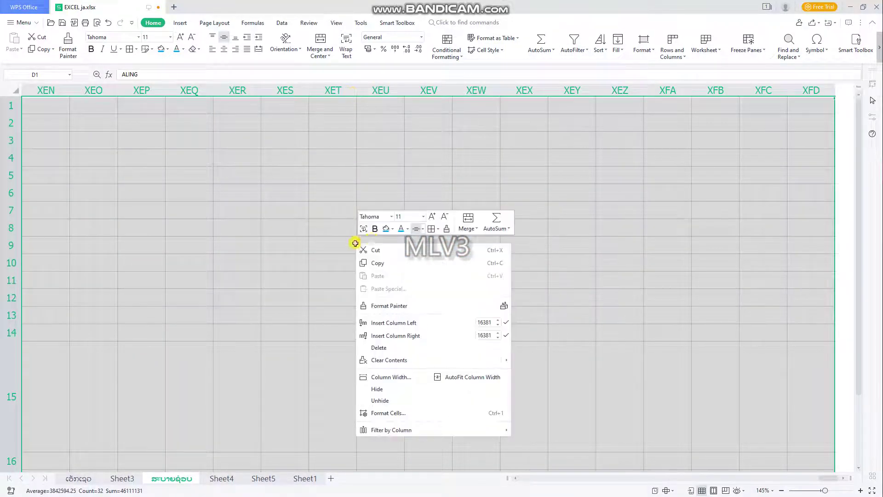
left_click(389, 348)
left_click(453, 403)
left_click_drag(602, 480, 524, 479)
key("Home")
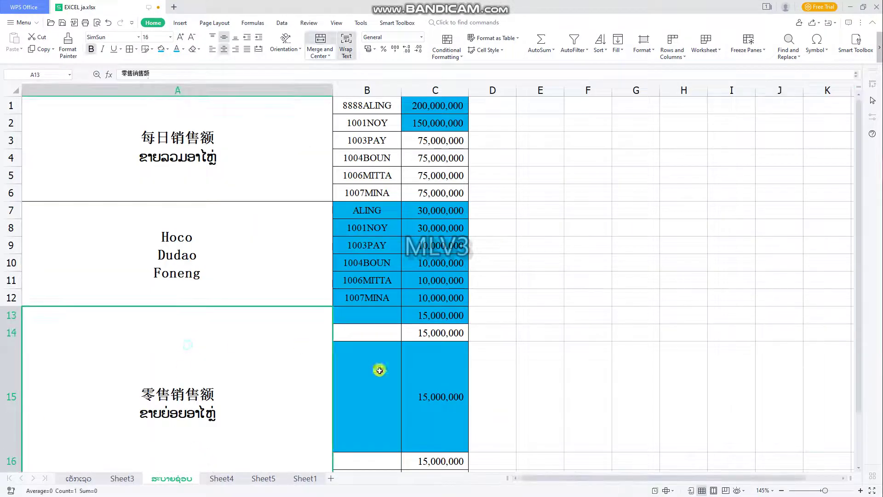
Remove the fill colour from the entire sales sheet.
left_click(14, 87)
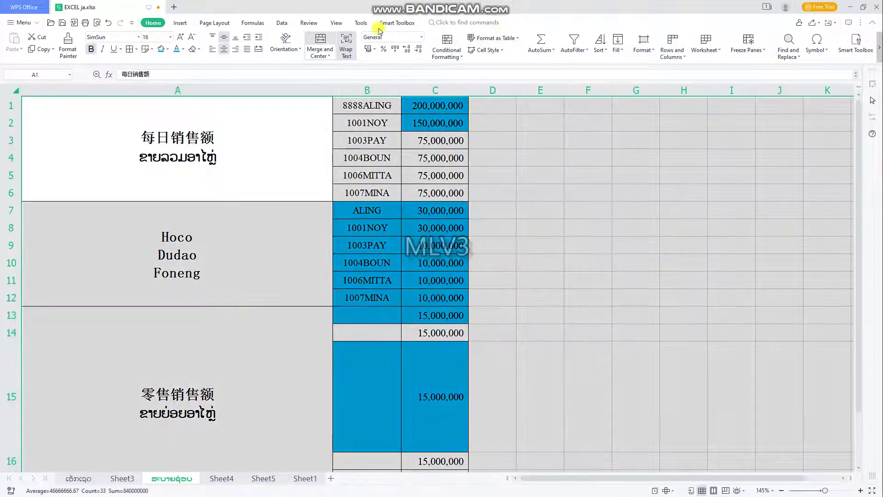
left_click(168, 50)
left_click(166, 61)
Enter the label CTRL+T in cell D4.
left_click(511, 164)
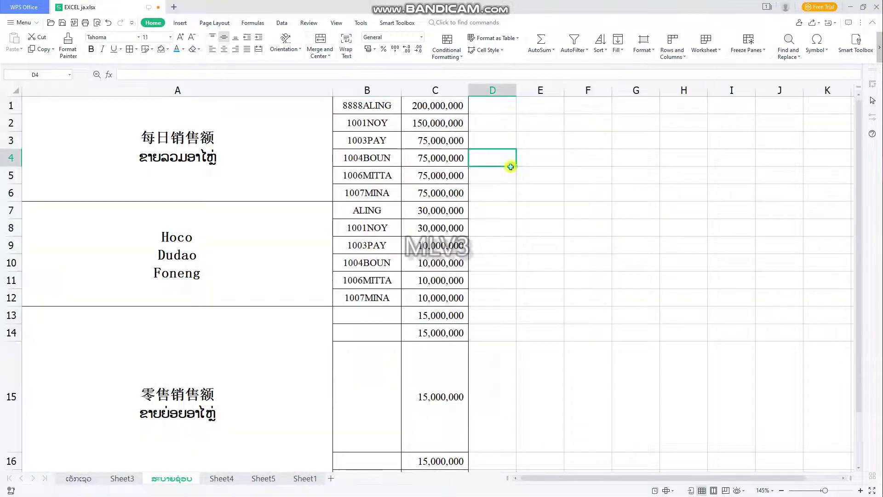
type("ແະພຂ")
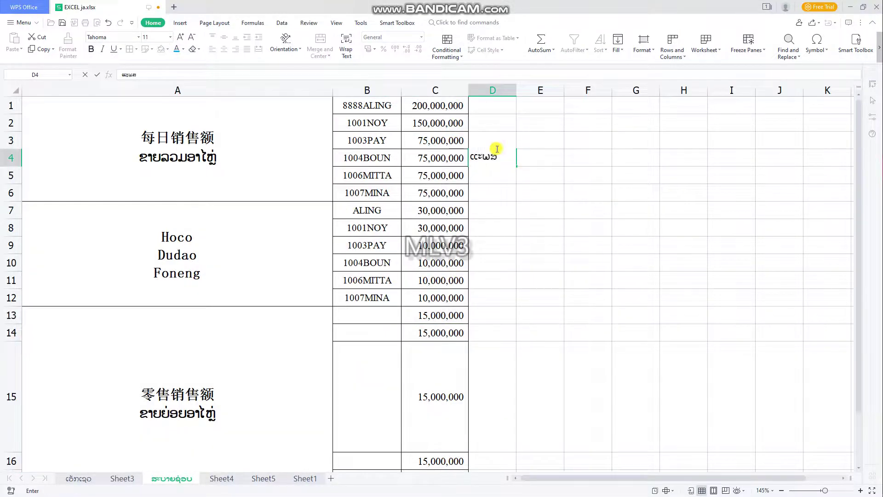
key("BackSpace")
key("BackSpace")
key("super+space")
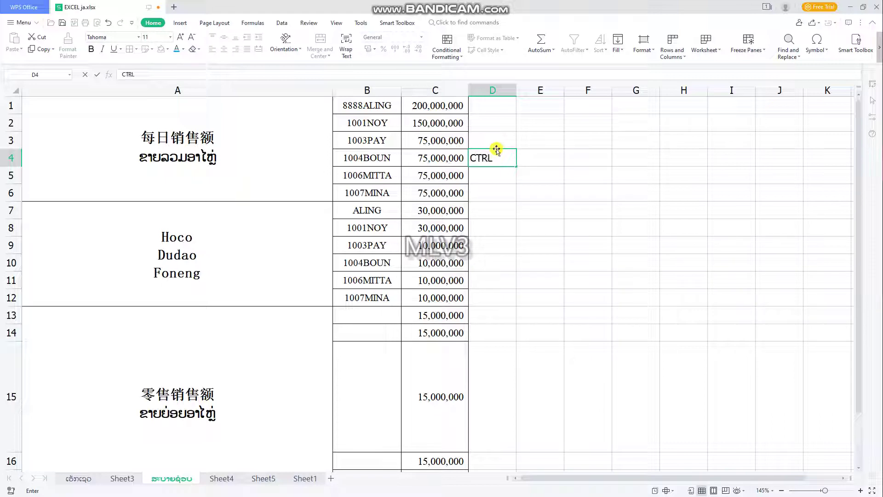
type("CTRL+T")
key("Return")
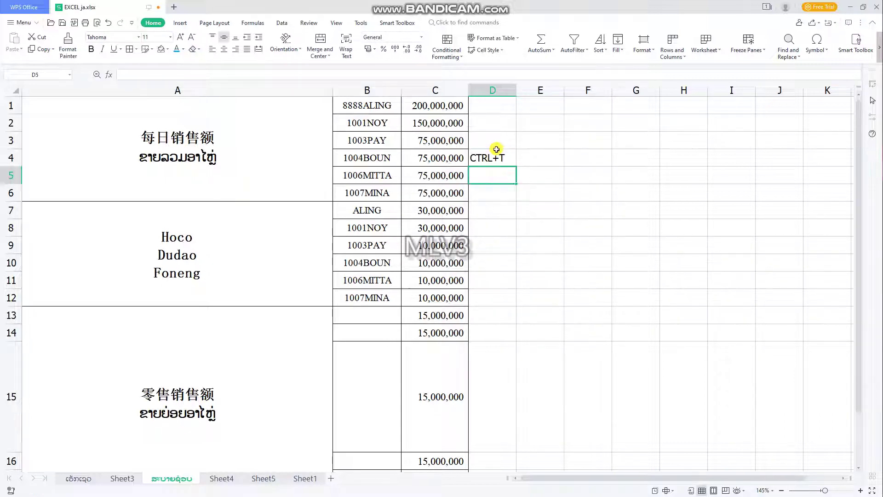
Create a table from columns A to C without marking the data as having headers.
left_click(413, 109)
key("ctrl+shift+Down")
left_click(149, 115, "shift")
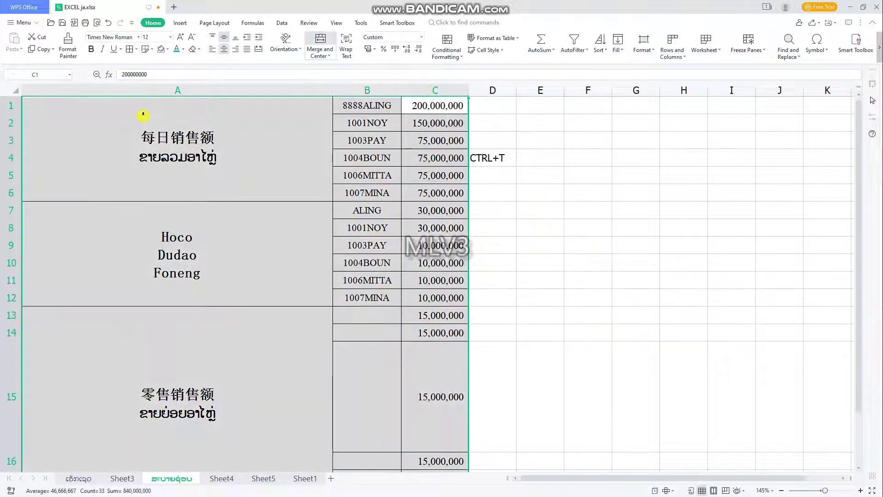
key("ctrl+t")
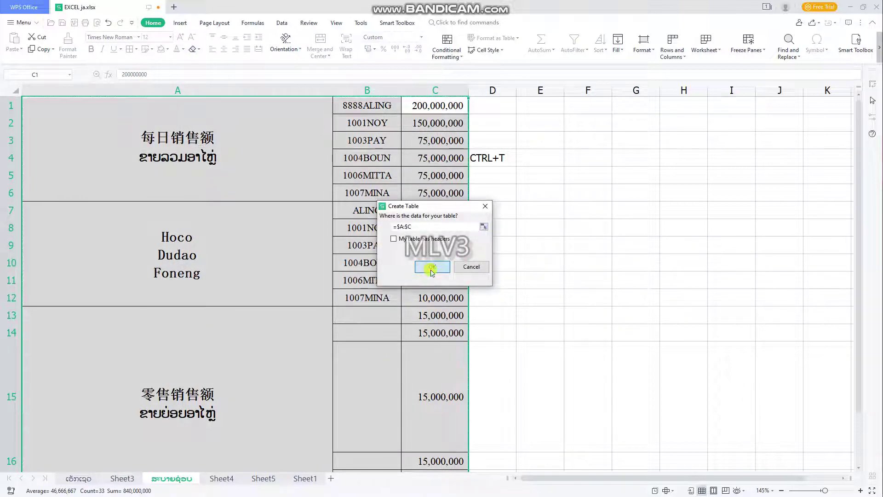
left_click(430, 268)
Look through the new table and apply the solid gold style from the First Column group.
scroll(330, 325, "down", 2)
scroll(330, 325, "down", 4)
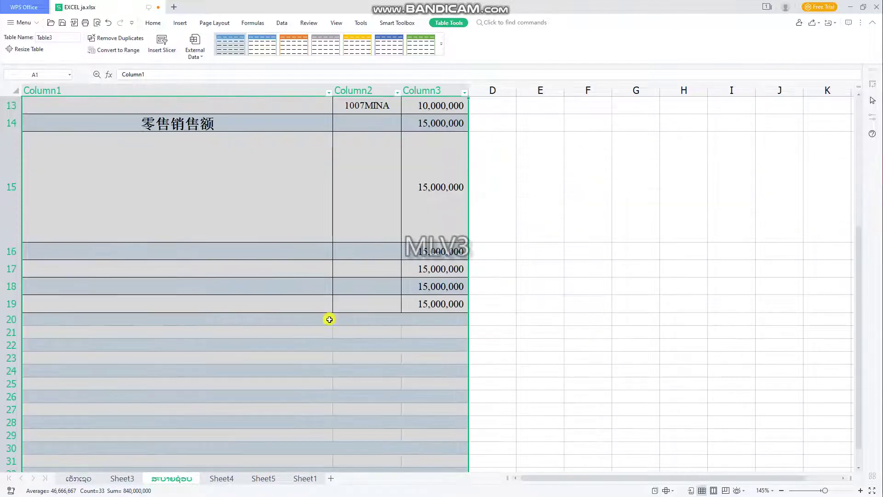
scroll(380, 361, "up", 6)
scroll(382, 345, "down", 6)
scroll(382, 343, "down", 2)
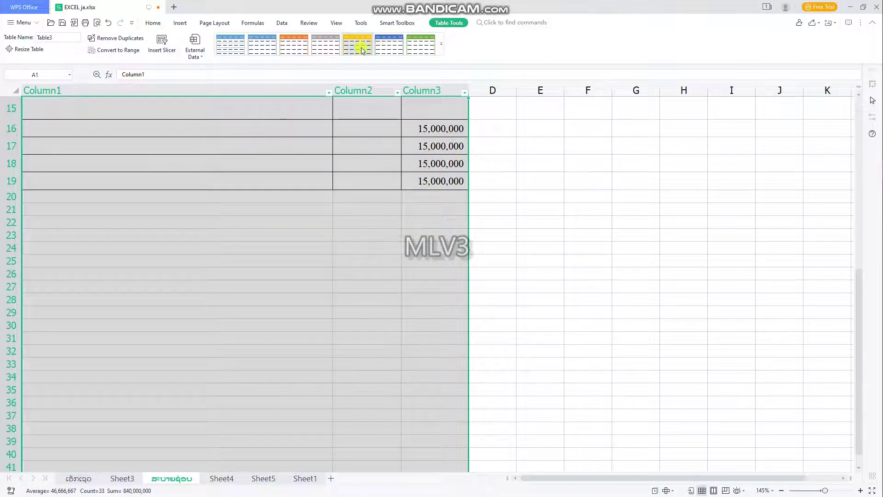
scroll(396, 217, "up", 6)
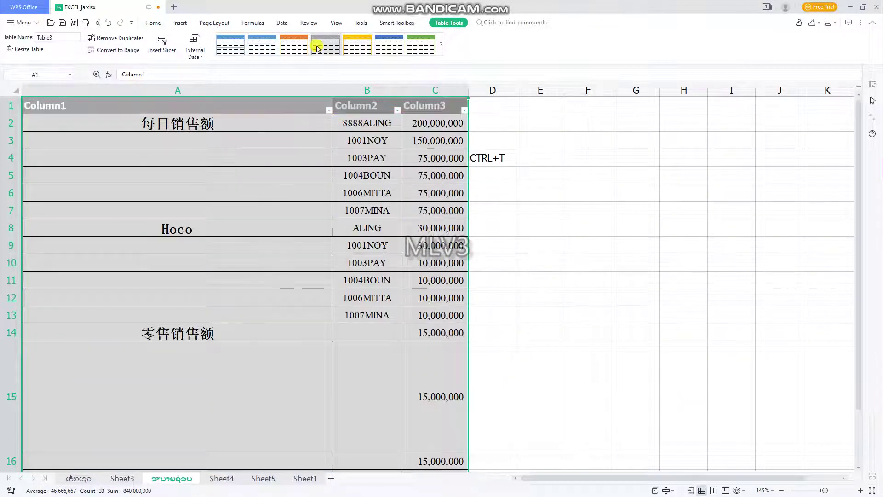
left_click(441, 43)
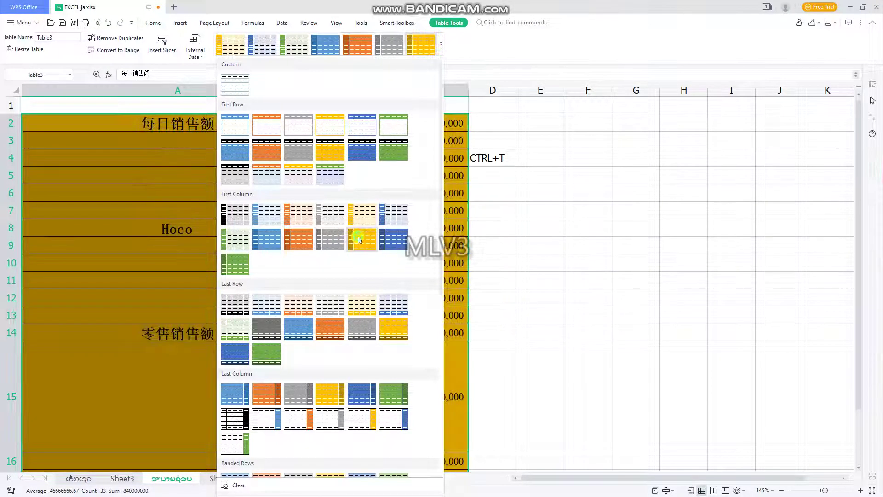
left_click(360, 240)
left_click(571, 266)
Fill the Ctrl+T cell in Sheet3's shortcut list with blue.
left_click(120, 478)
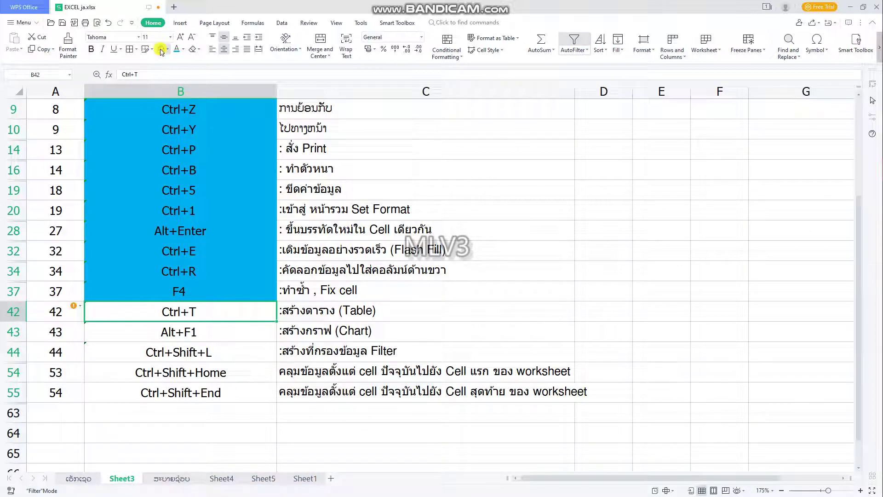
left_click(169, 50)
left_click(211, 144)
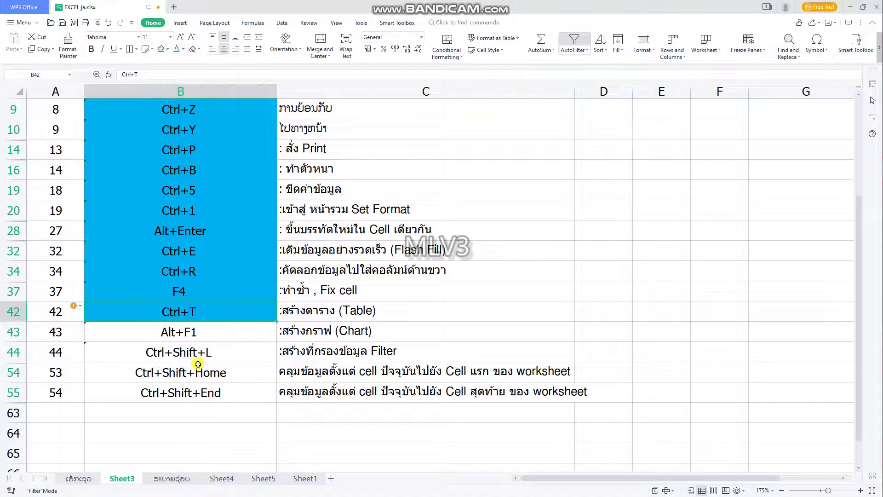
Try to create a chart from the names and amounts in the sales table, and return to Sheet3's shortcut list.
left_click(203, 334)
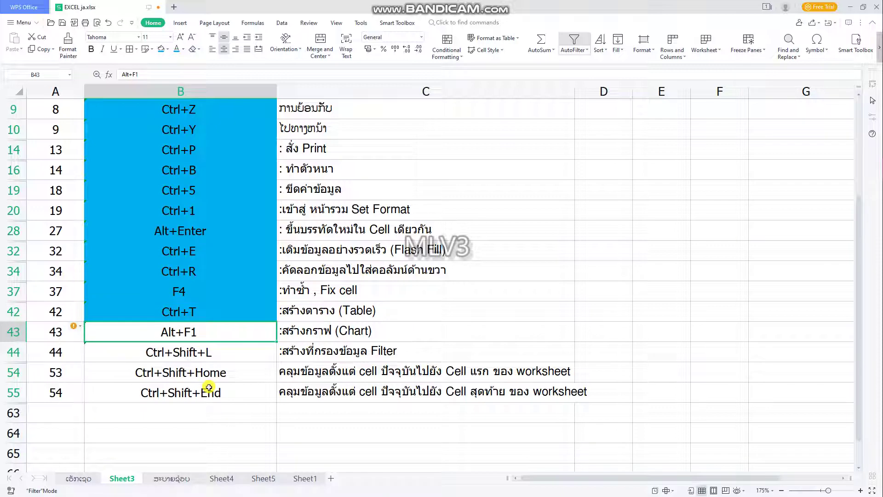
left_click(171, 479)
left_click(414, 317)
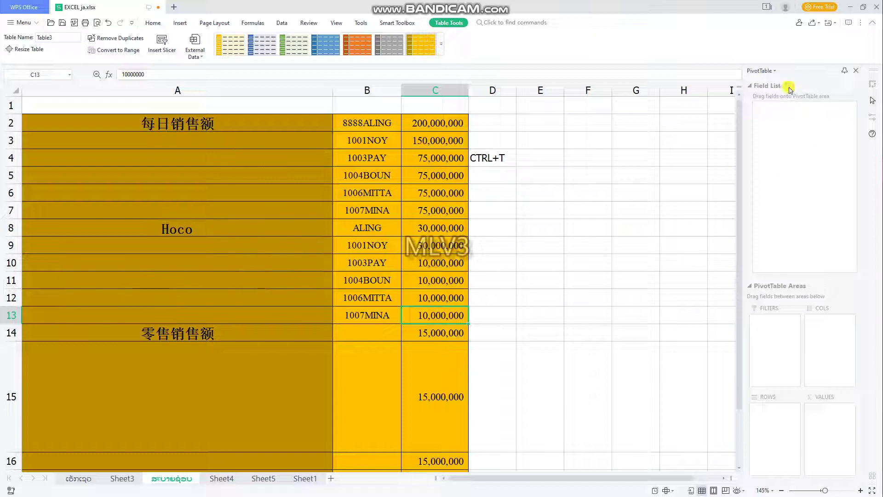
left_click_drag(460, 244, 366, 175)
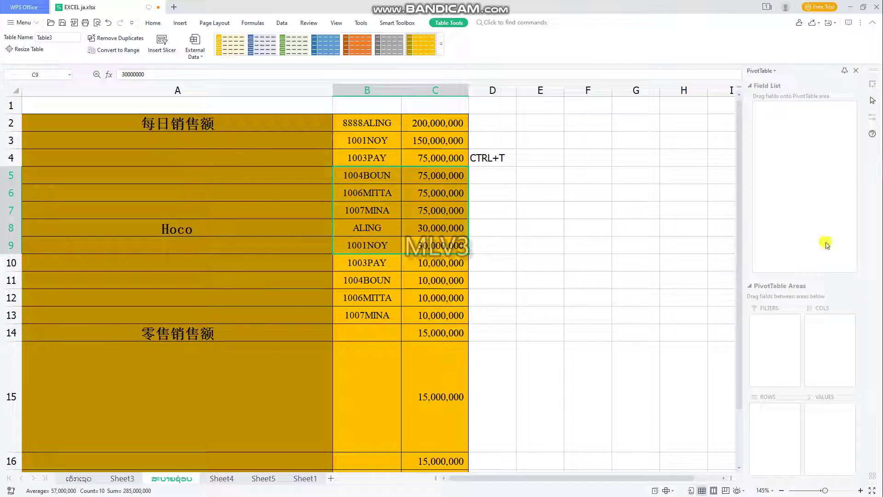
left_click_drag(442, 159, 506, 405)
left_click(122, 478)
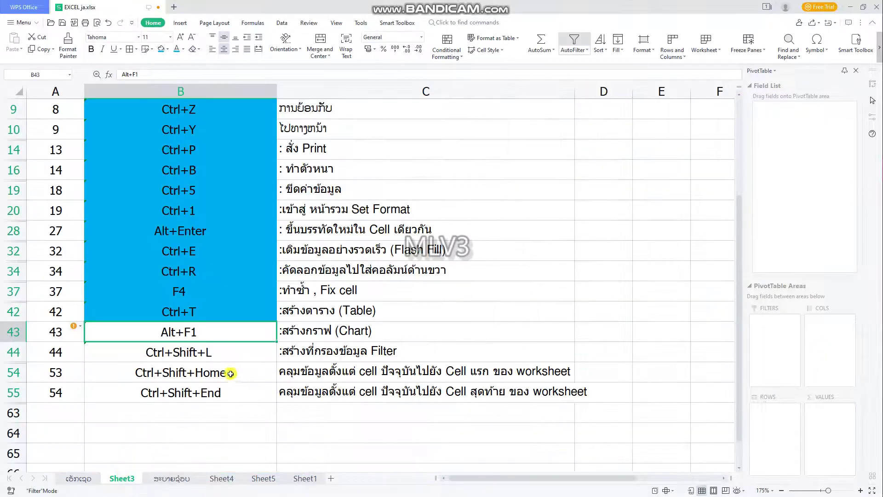
Try to switch on filtering for row 2 of the sales table, closing the PivotTable pane.
left_click(198, 359)
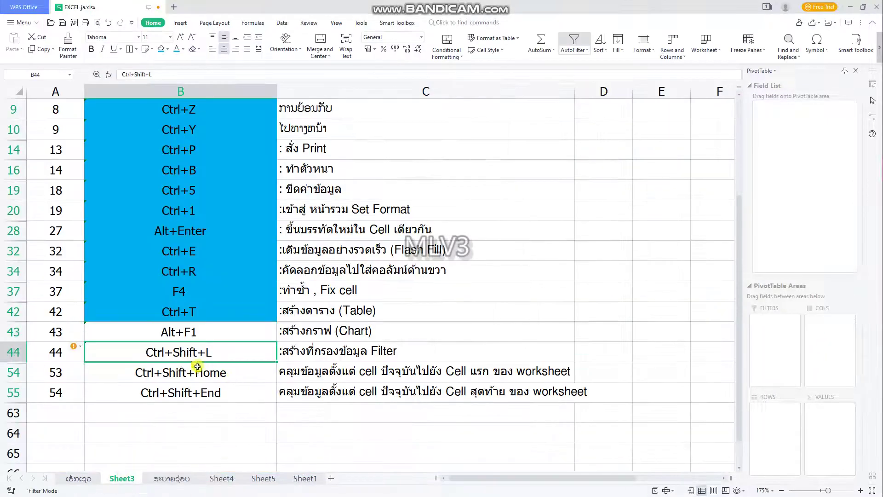
left_click(180, 483)
left_click(5, 121)
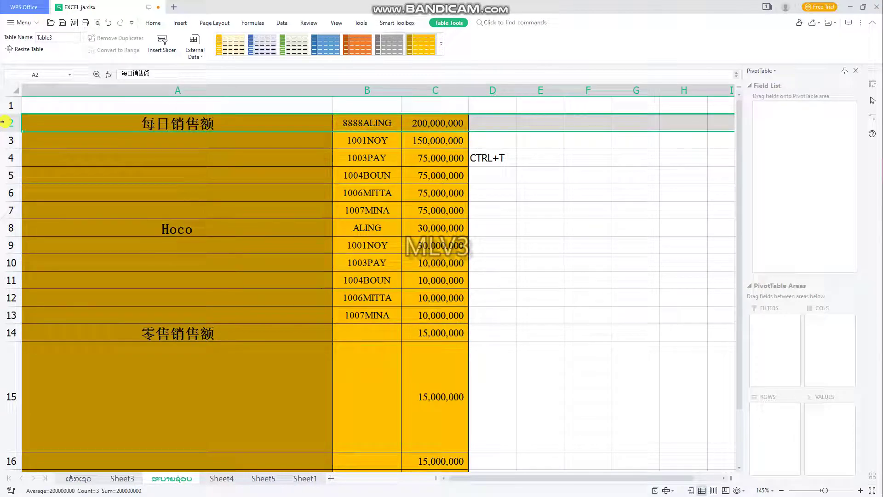
left_click(856, 71)
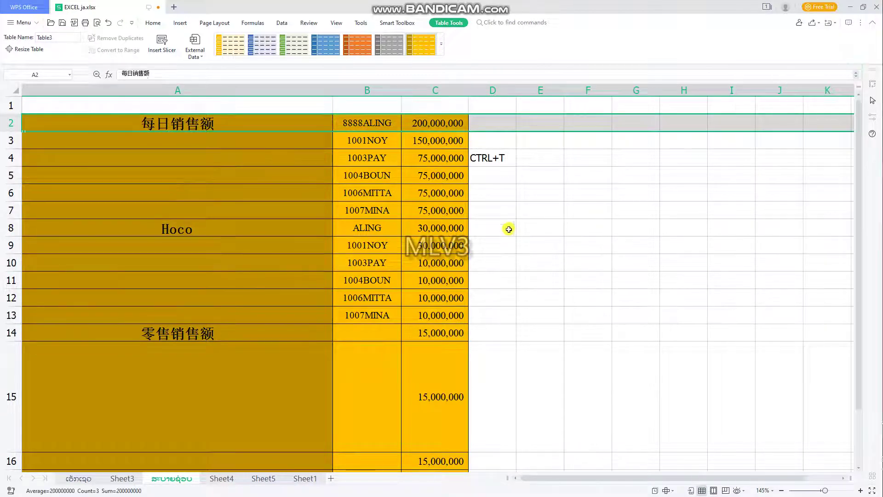
left_click(221, 174)
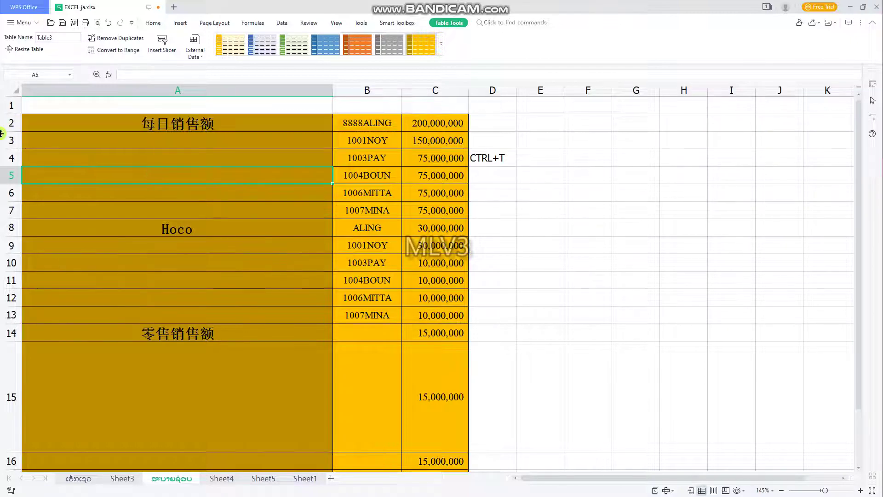
left_click(3, 125)
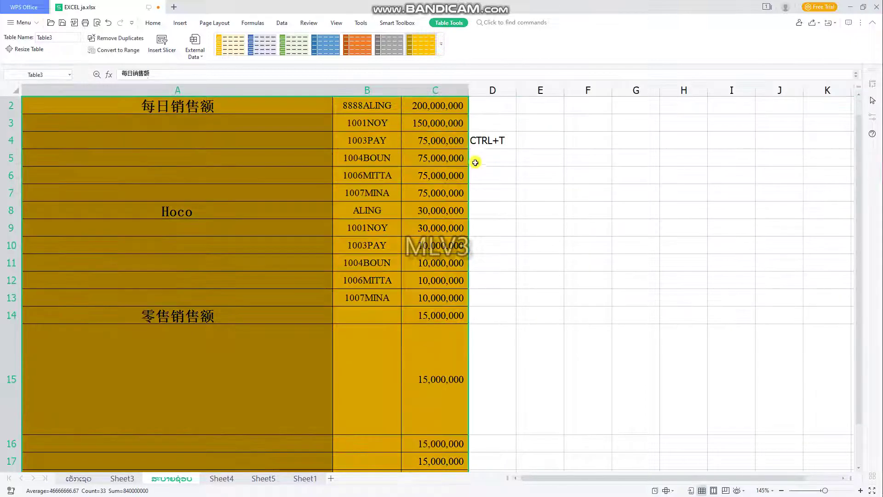
left_click(492, 192)
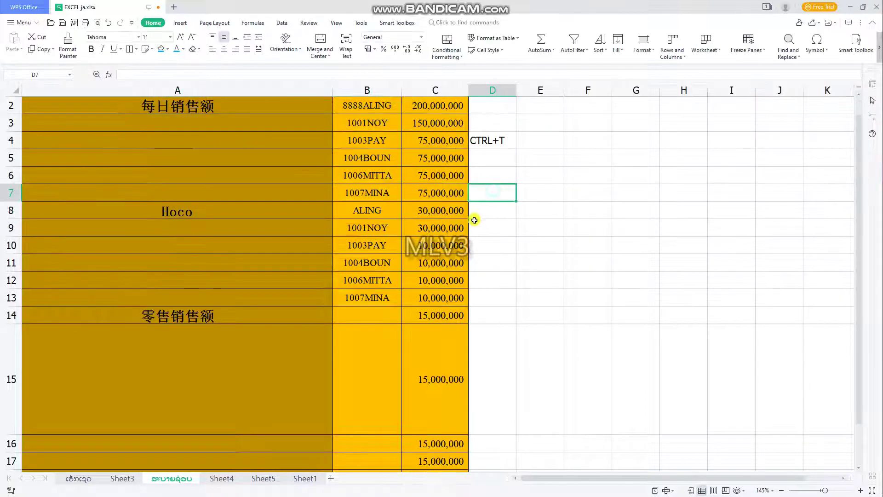
Remove the filter from Sheet3's shortcut list with row 2 selected.
key("ctrl+Page_Up")
scroll(211, 244, "up", 3)
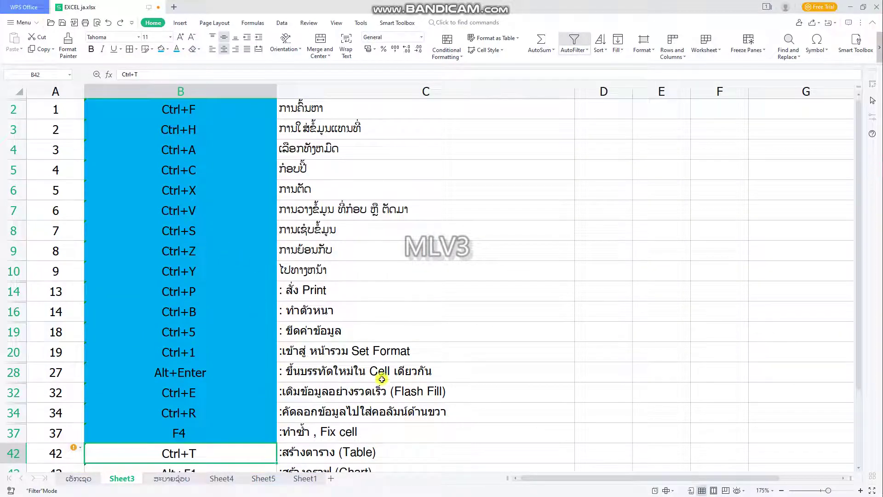
scroll(163, 393, "down", 1)
scroll(110, 306, "up", 3)
left_click(18, 121)
key("ctrl+shift+l")
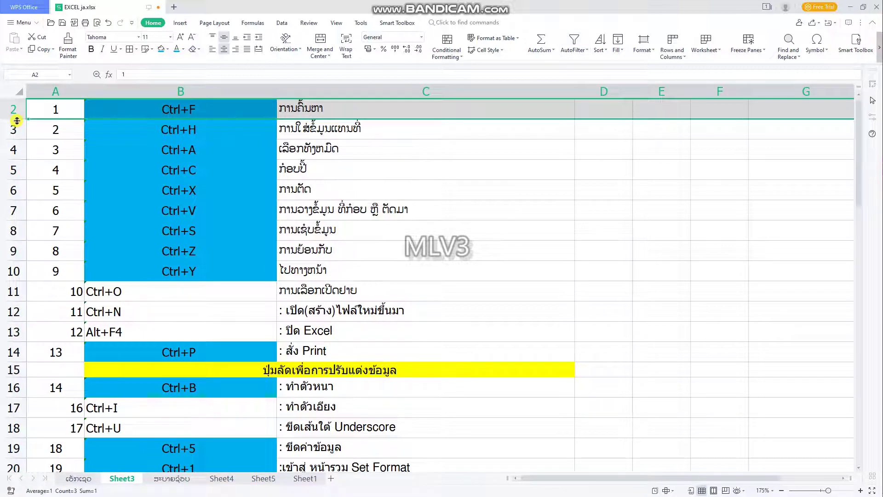